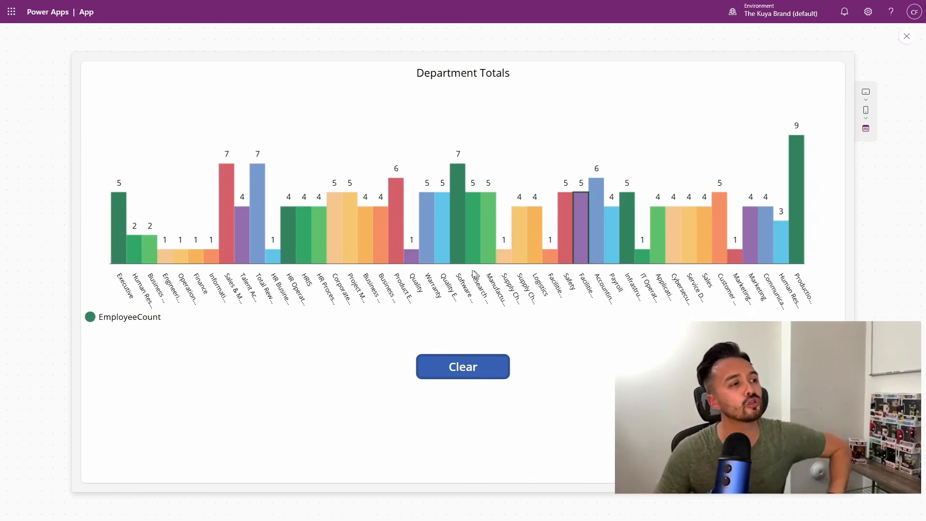
click(461, 224)
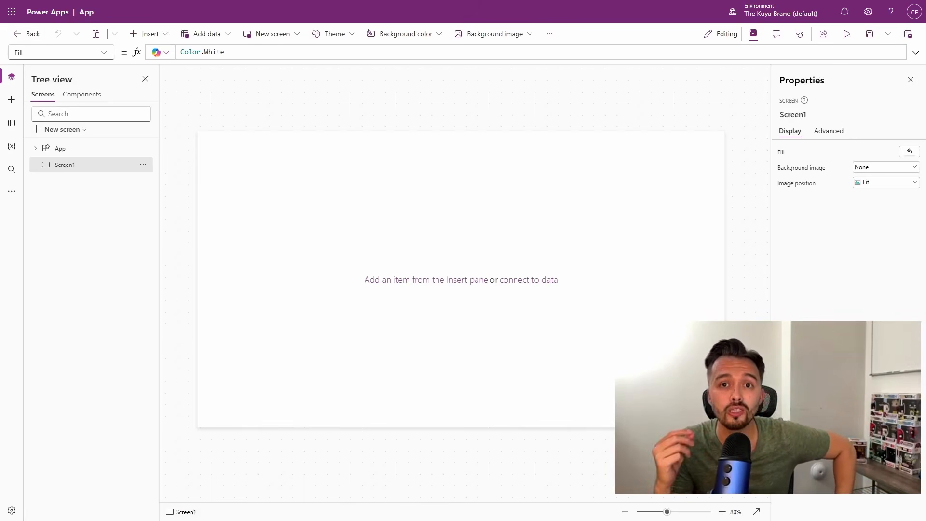
- Connect the app to the SharePoint list Active Employee Roster as a data source
click(11, 125)
click(108, 187)
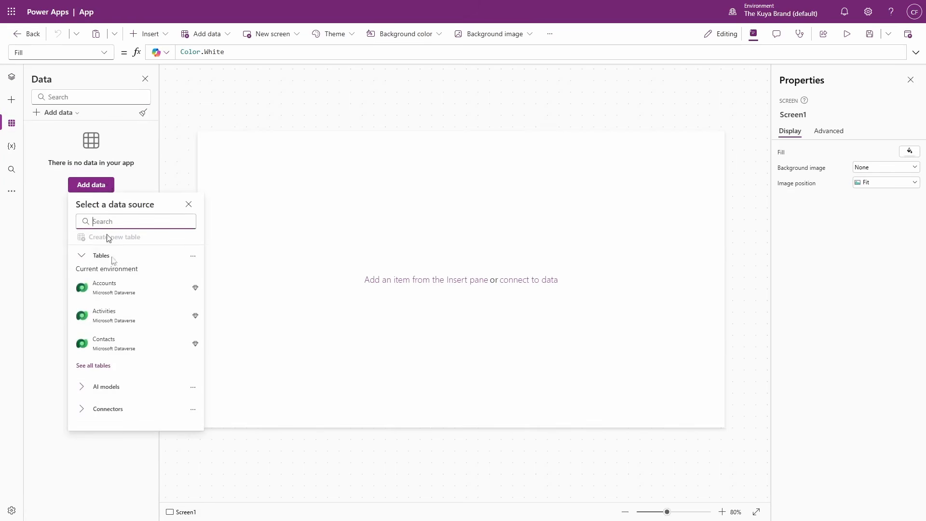
click(112, 409)
scroll(135, 347, down, 5)
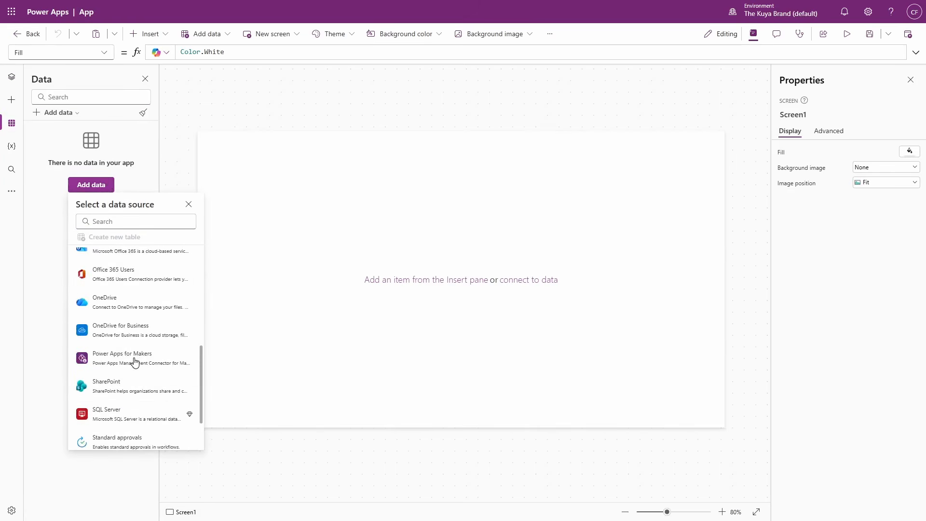
click(140, 388)
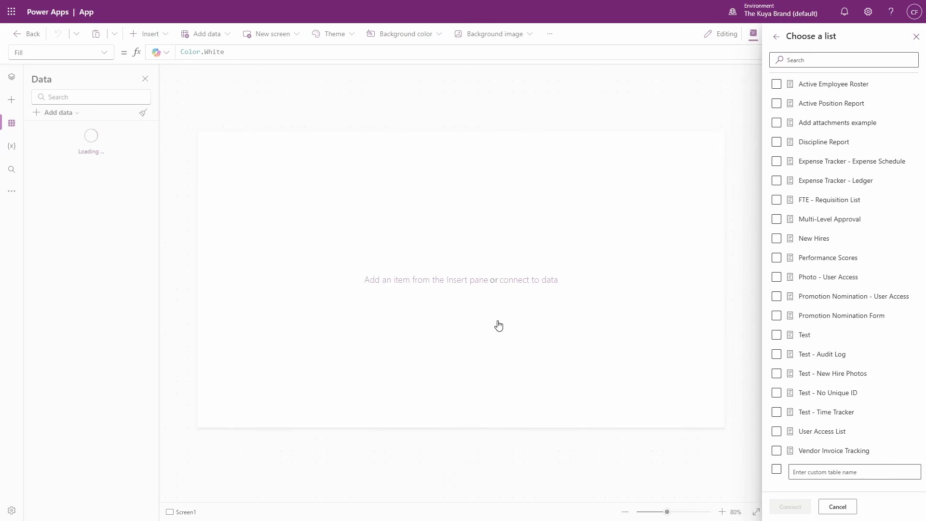
click(834, 88)
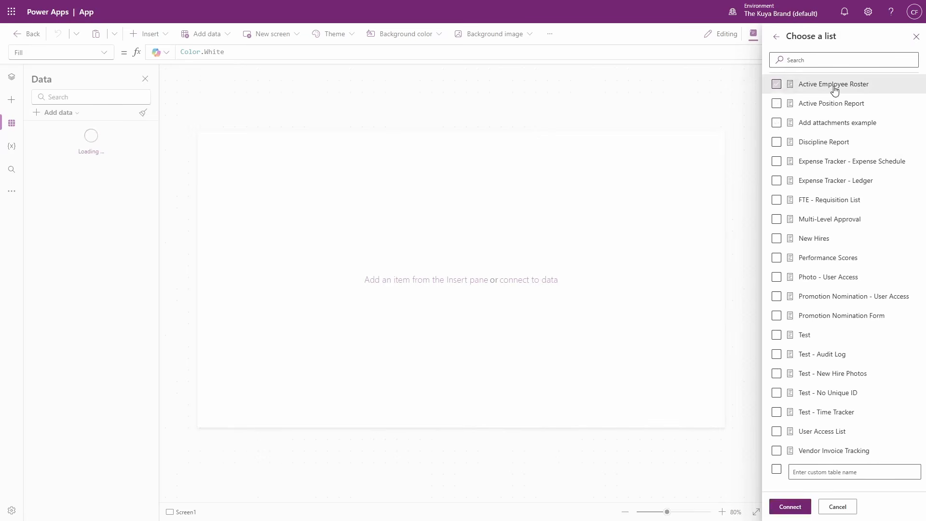
click(795, 506)
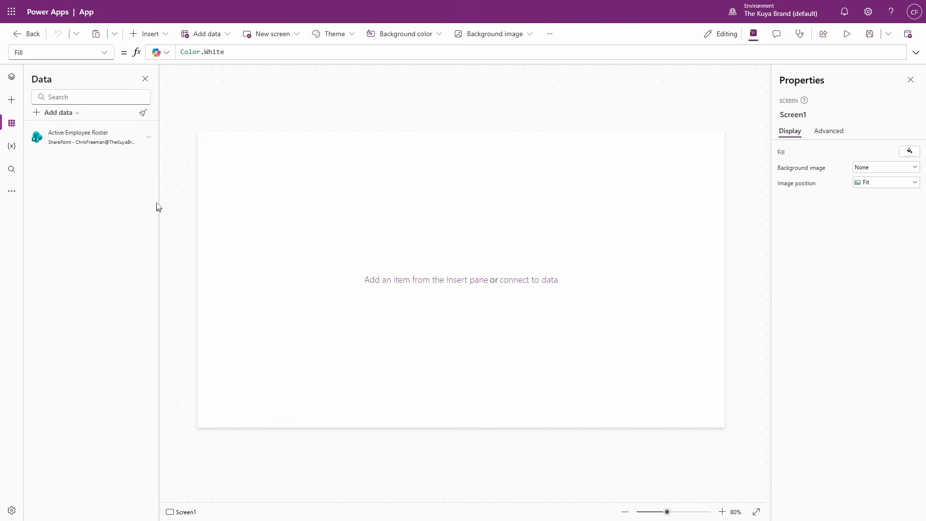
- Review the Active Employee Roster data source's options and the chart controls available for insertion
click(149, 138)
click(166, 158)
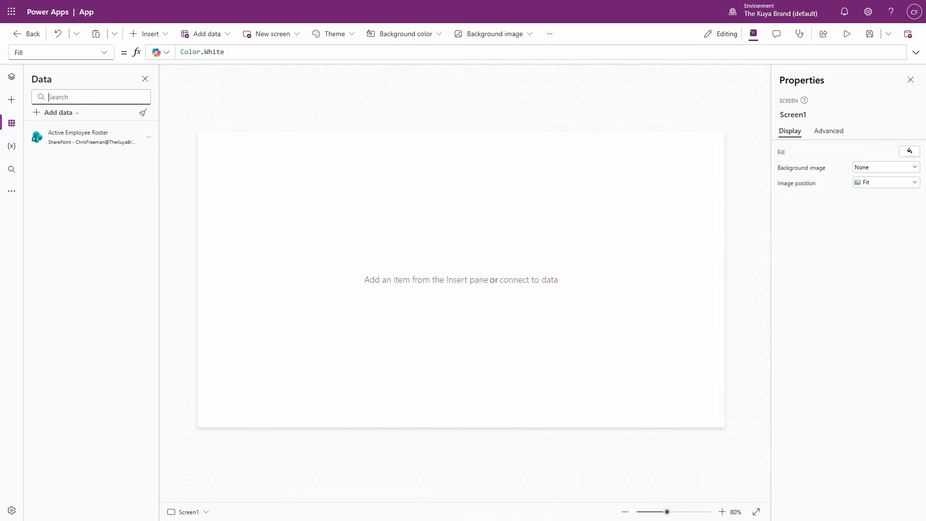
click(12, 105)
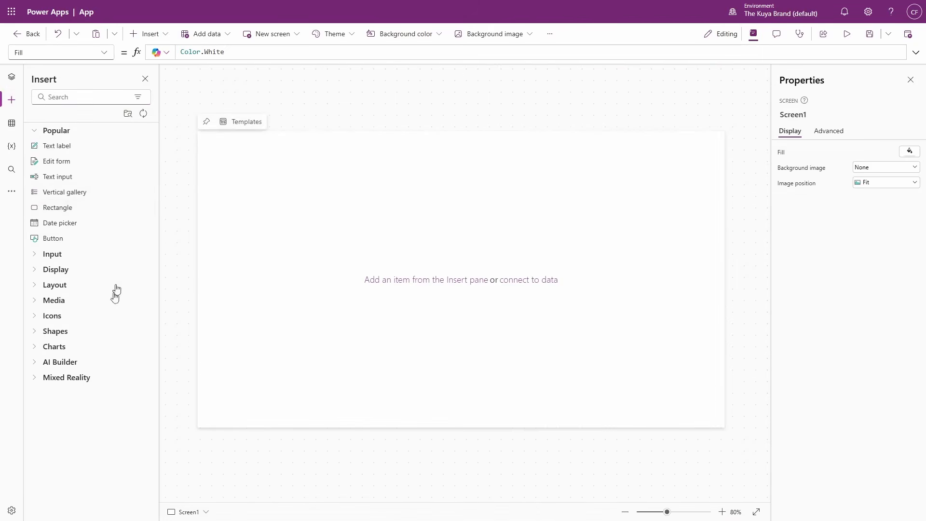
click(85, 349)
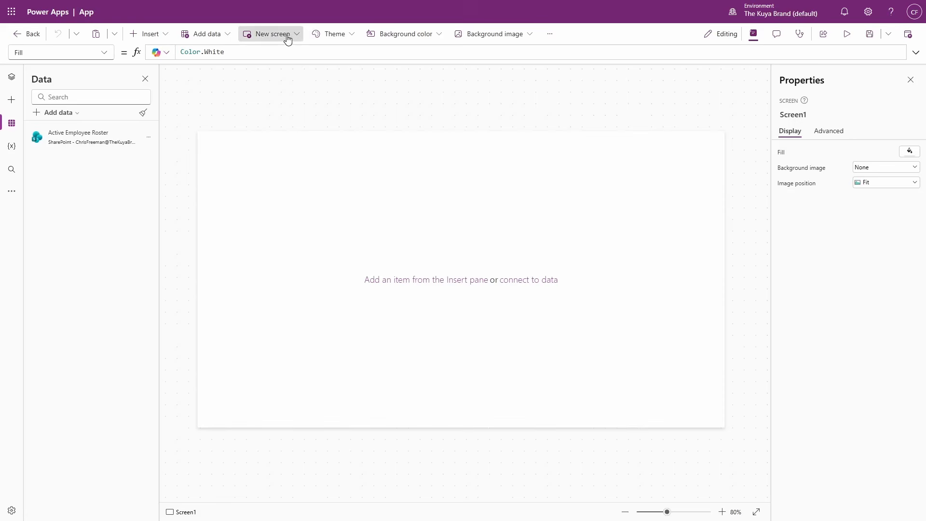
- Add a new screen with the Header and footer layout and name it Column Chart Screen
click(285, 35)
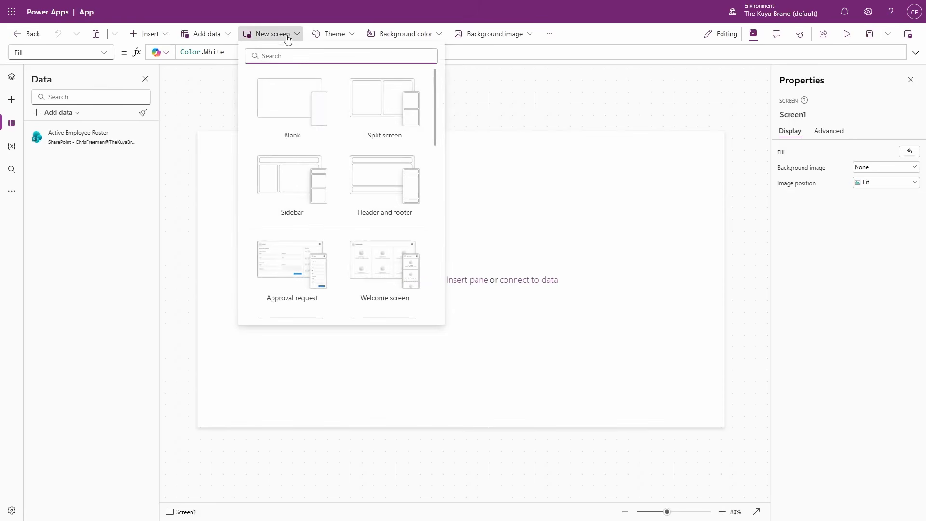
click(384, 199)
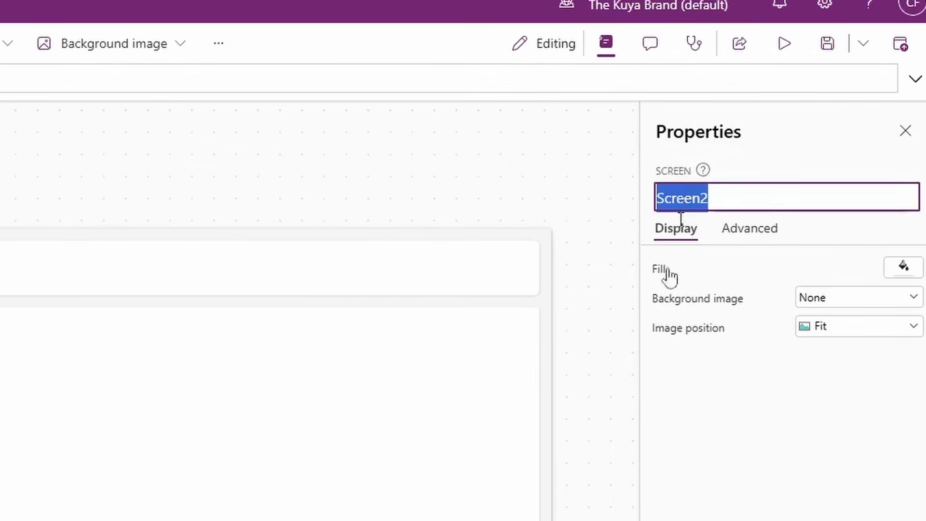
text(Co)
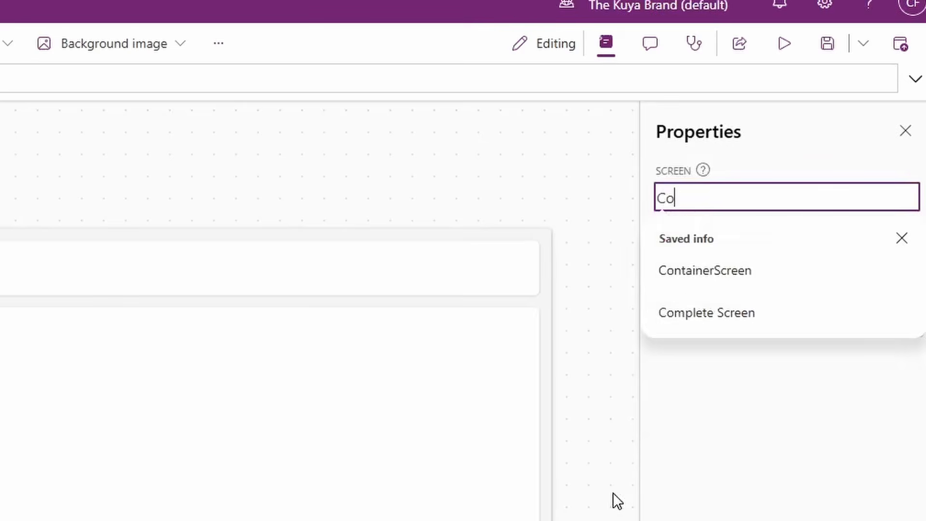
text(lumn Chart Screen)
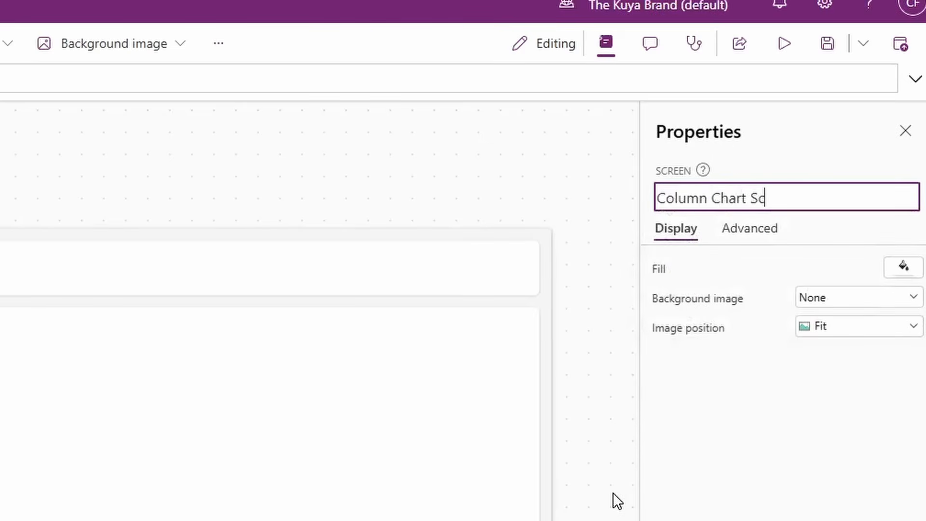
key(Return)
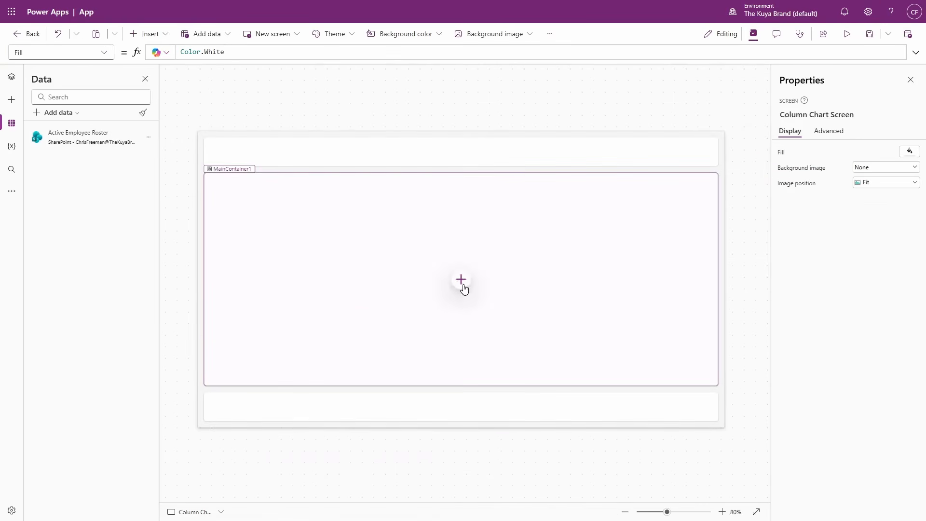
- Insert a column chart into the main container between the header and footer
click(462, 281)
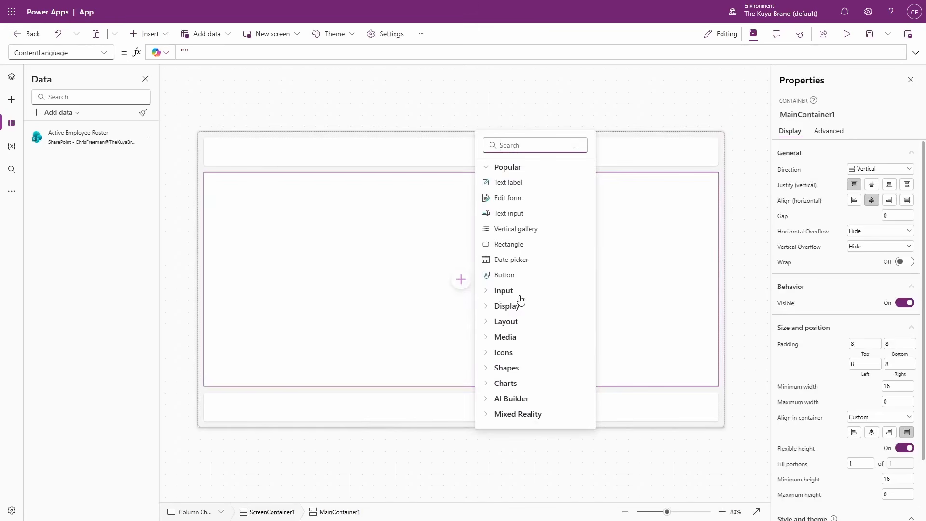
click(502, 384)
scroll(563, 343, down, 1)
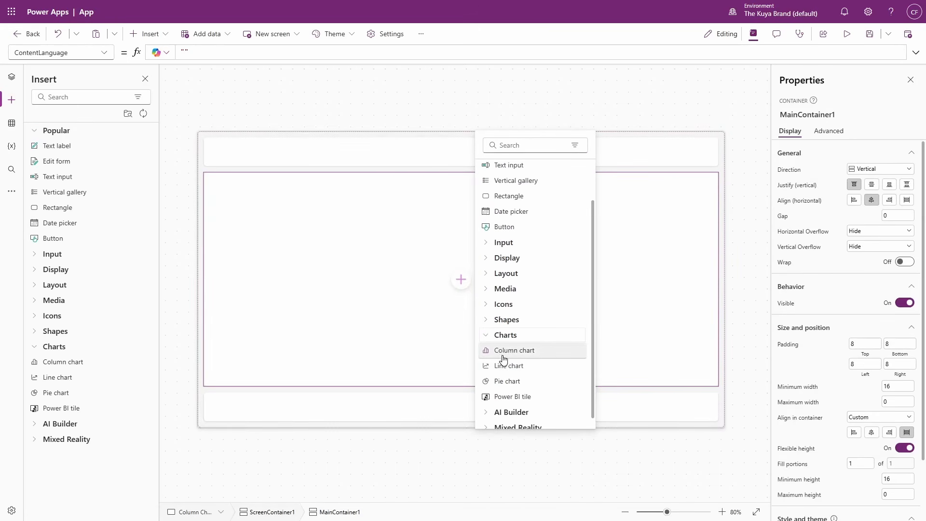
click(504, 352)
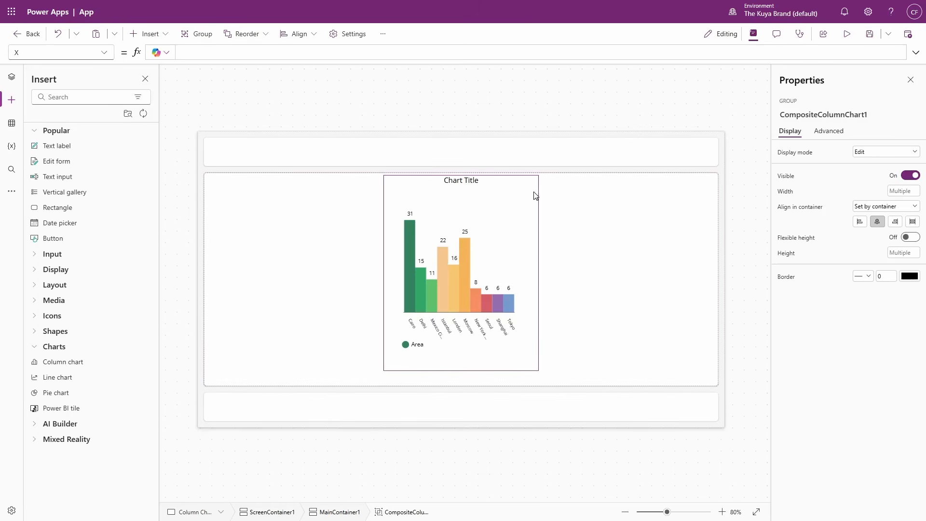
- Set the column chart group's Width property to Parent.Width so it spans the main container
click(105, 56)
click(58, 381)
text(parent.Width)
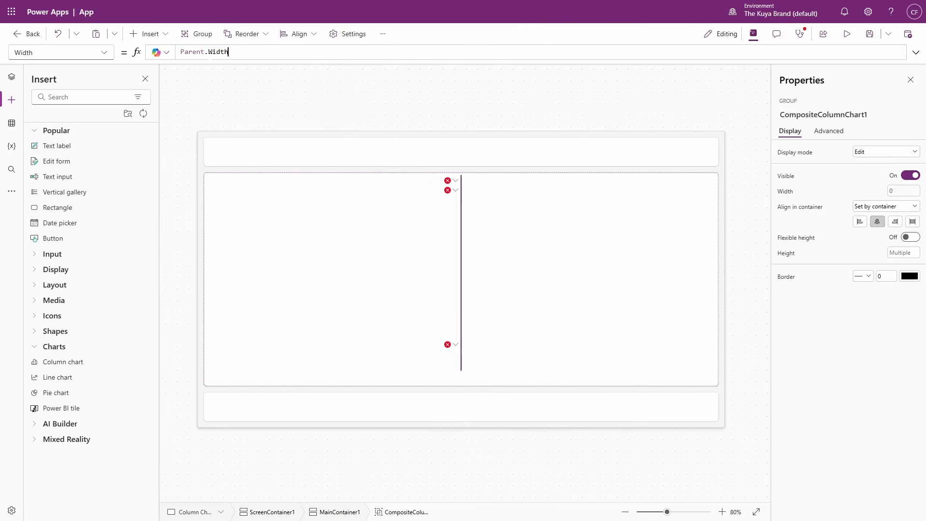
click(759, 213)
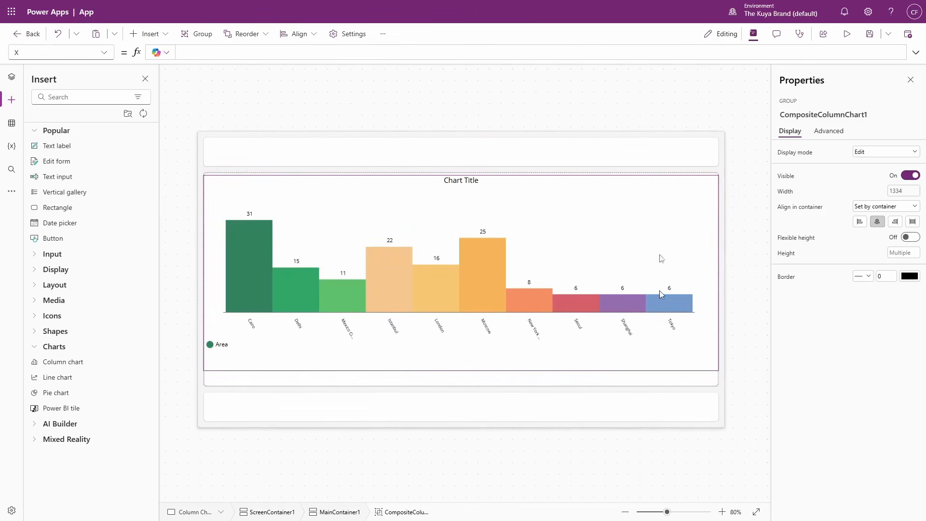
click(192, 256)
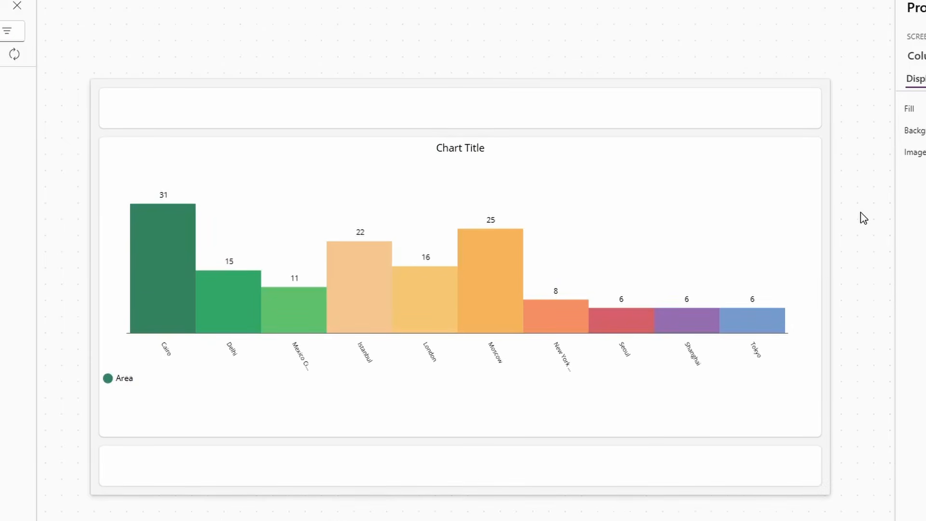
- Inspect the chart group's individual parts: the title label, the column chart and the legend
click(499, 147)
click(496, 149)
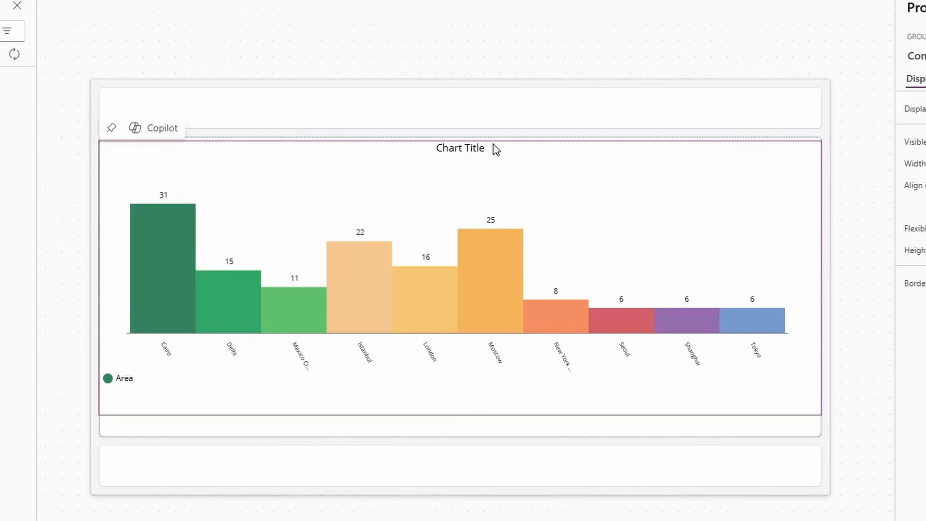
click(496, 150)
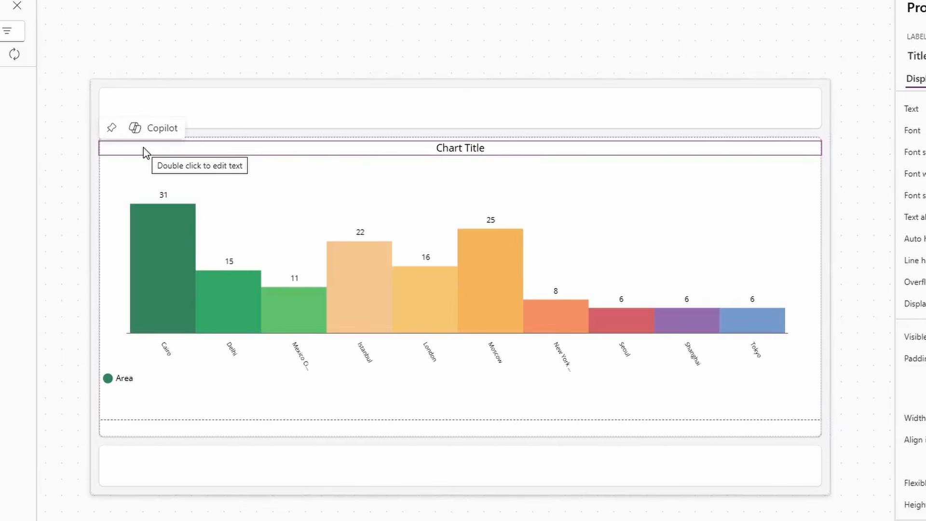
click(685, 215)
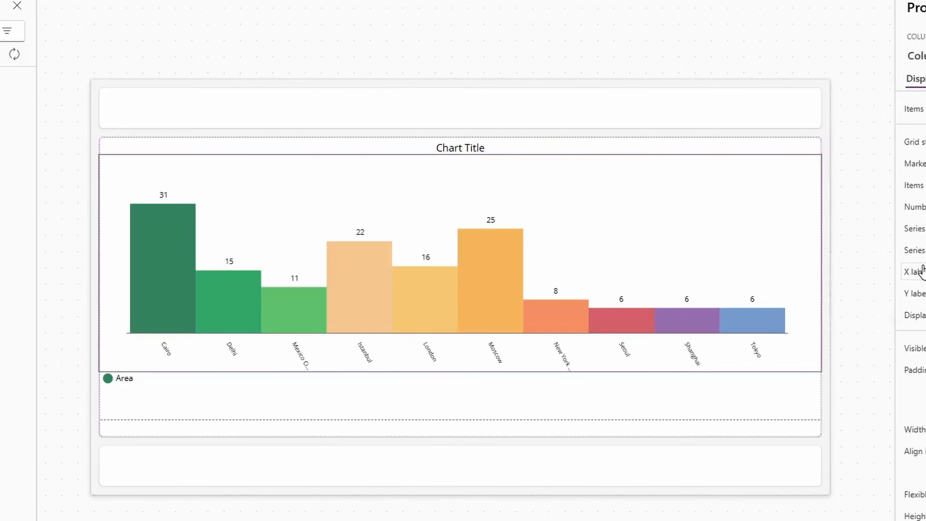
click(377, 406)
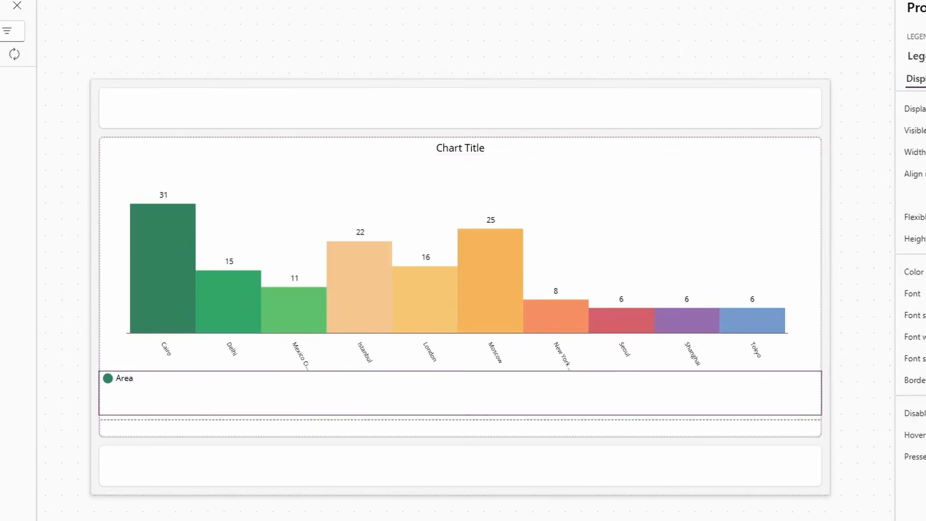
click(861, 255)
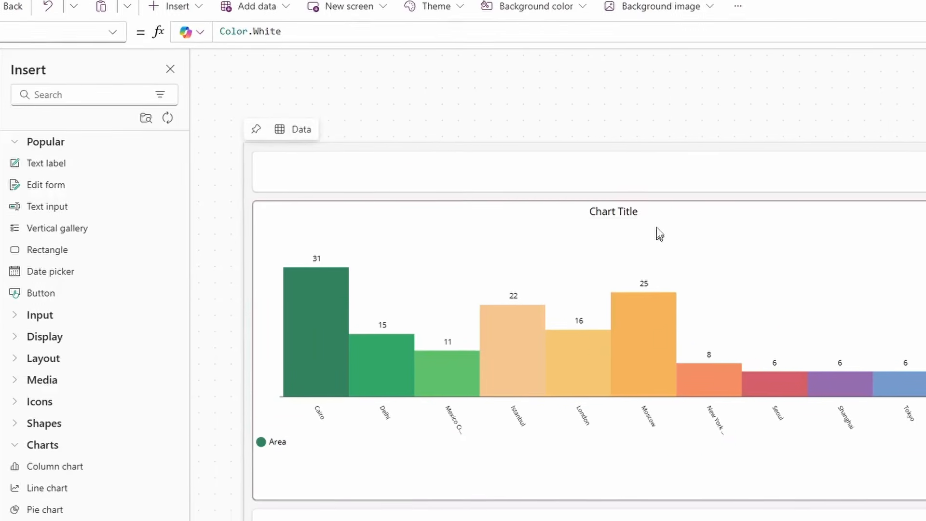
- Set the chart title label's Text property to "Column Chart Example"
click(507, 153)
click(670, 225)
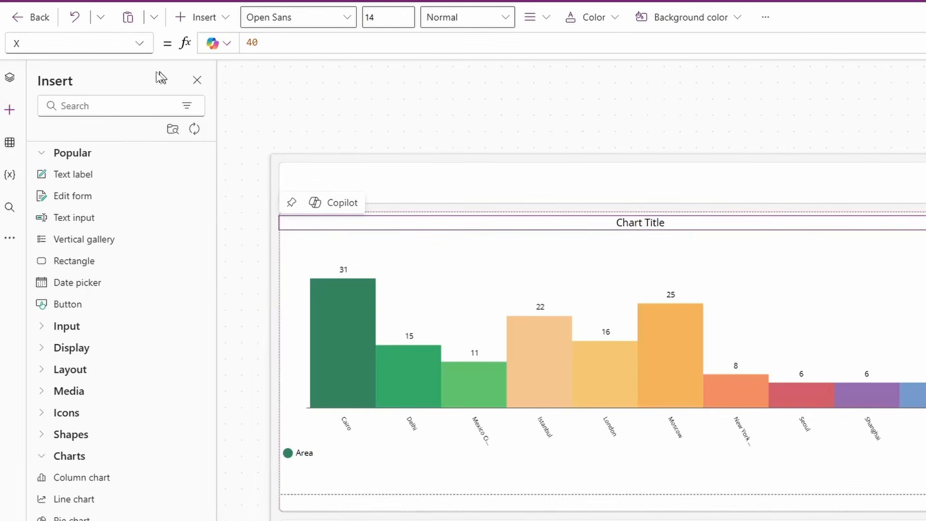
click(144, 46)
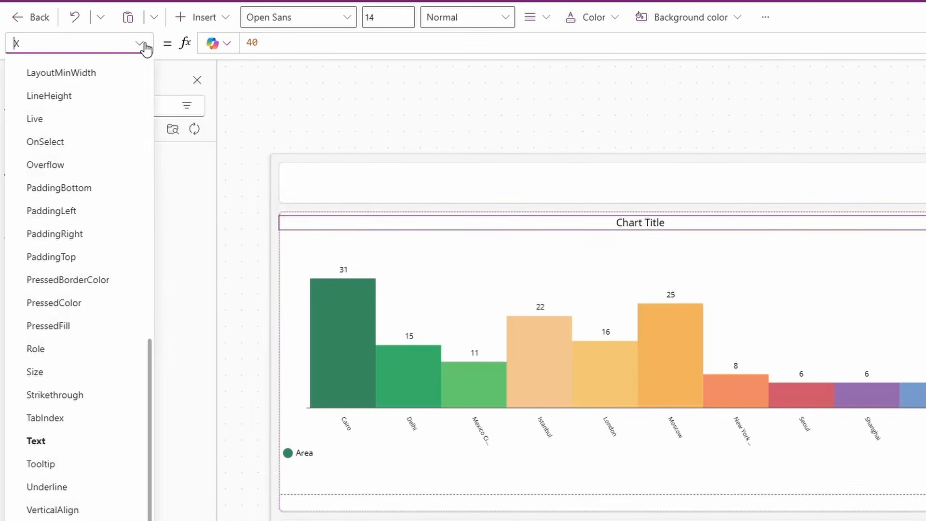
click(69, 445)
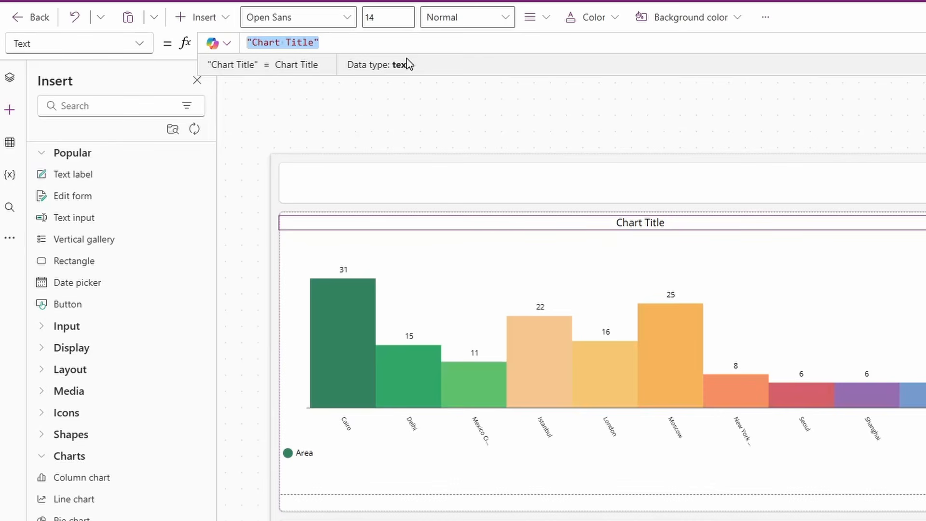
text(")
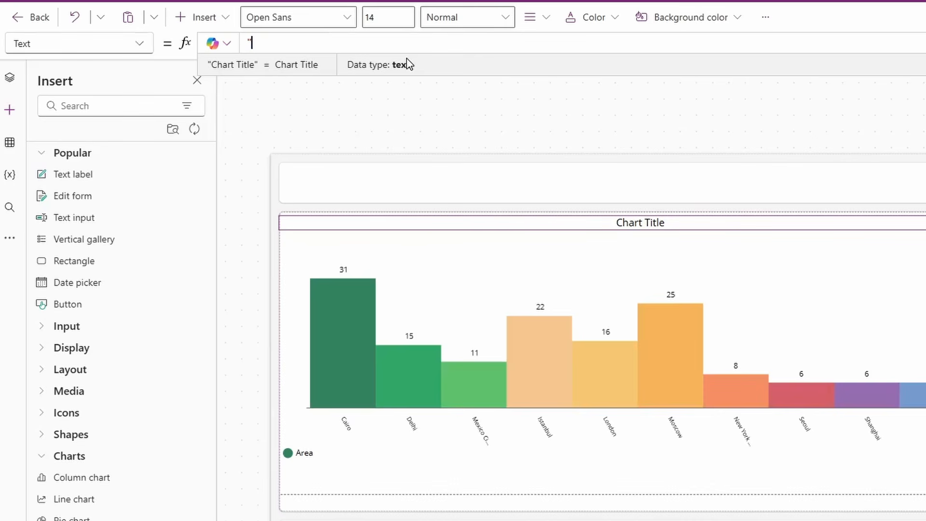
text(Column Chart Example")
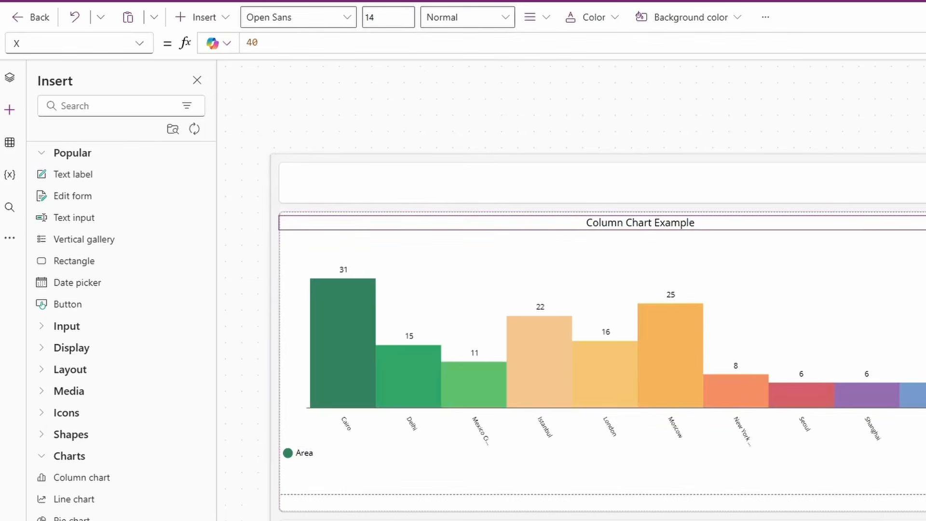
- Examine the column chart's Items property and the columns and rows of its ColumnChartSample table
click(641, 338)
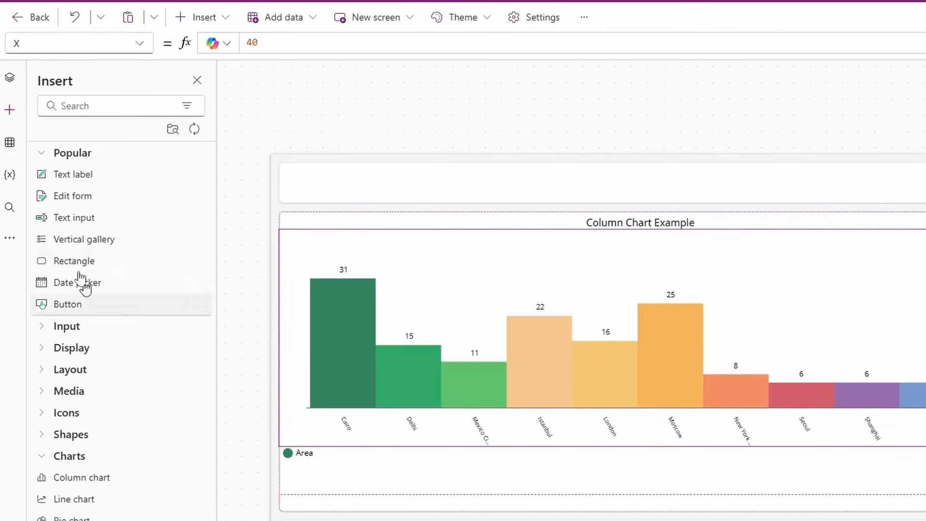
click(138, 46)
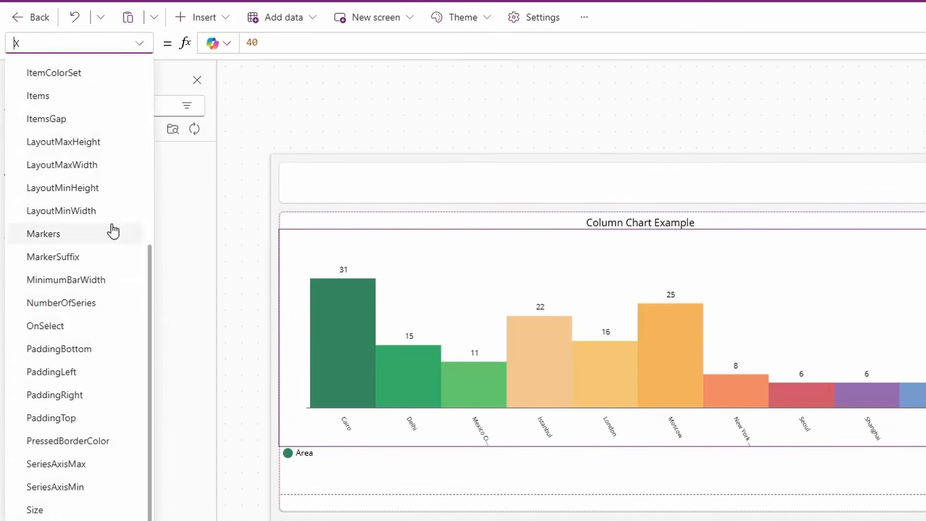
click(72, 95)
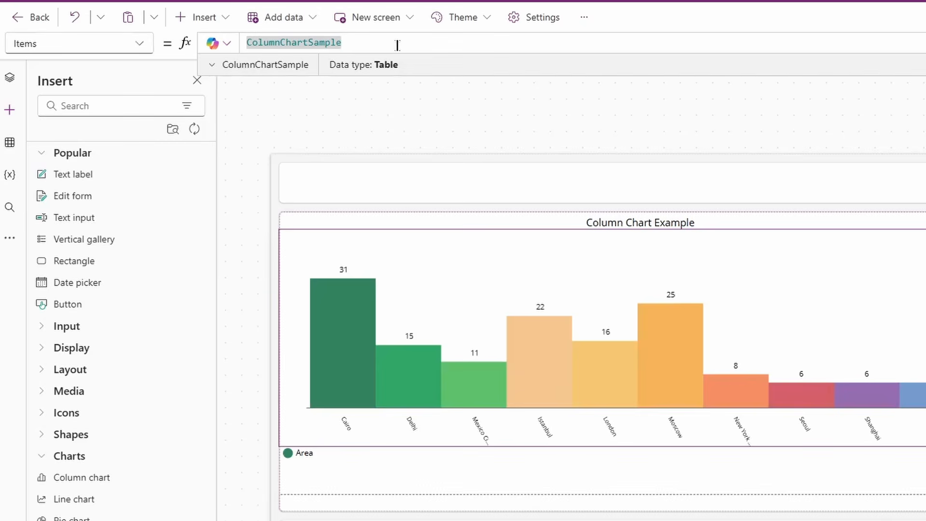
click(293, 72)
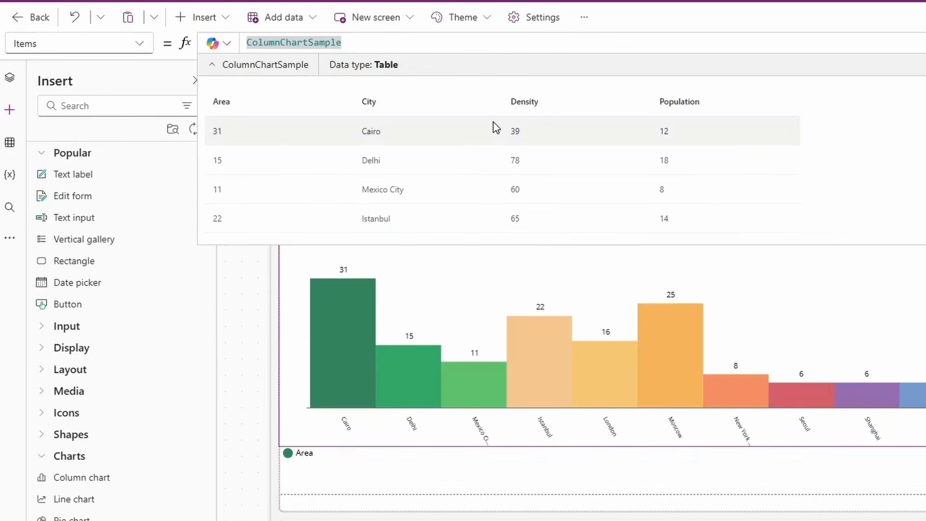
scroll(490, 128, down, 1)
scroll(491, 129, up, 1)
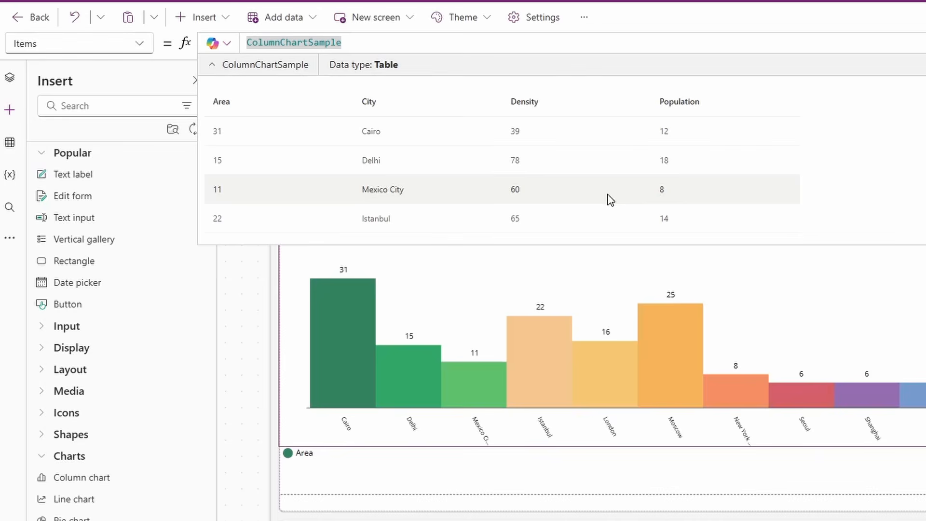
- Set the column chart's Items property to the 'Active Employee Roster' list
text(act)
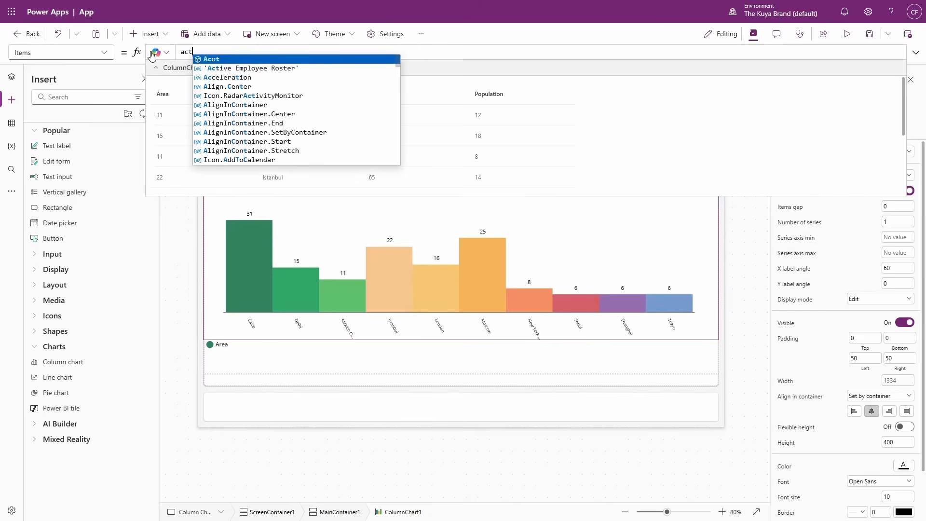
text(i)
key(Tab)
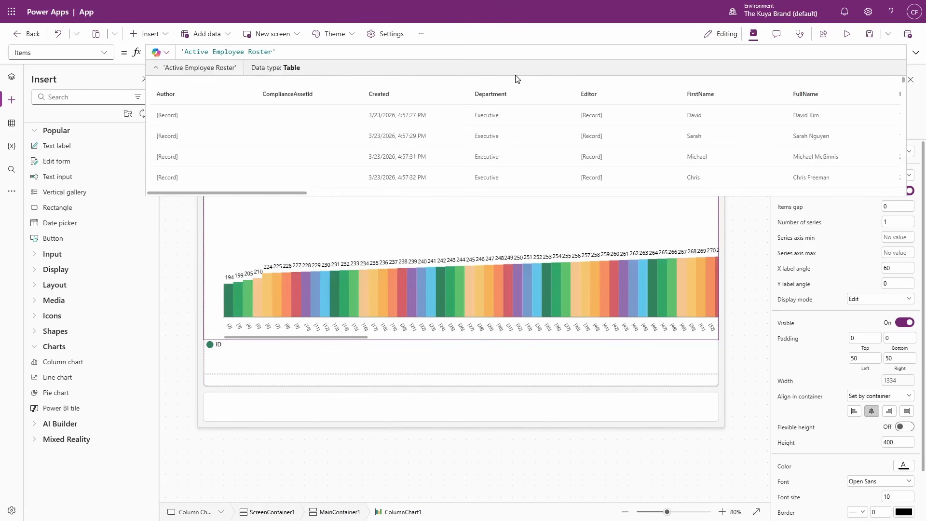
click(908, 58)
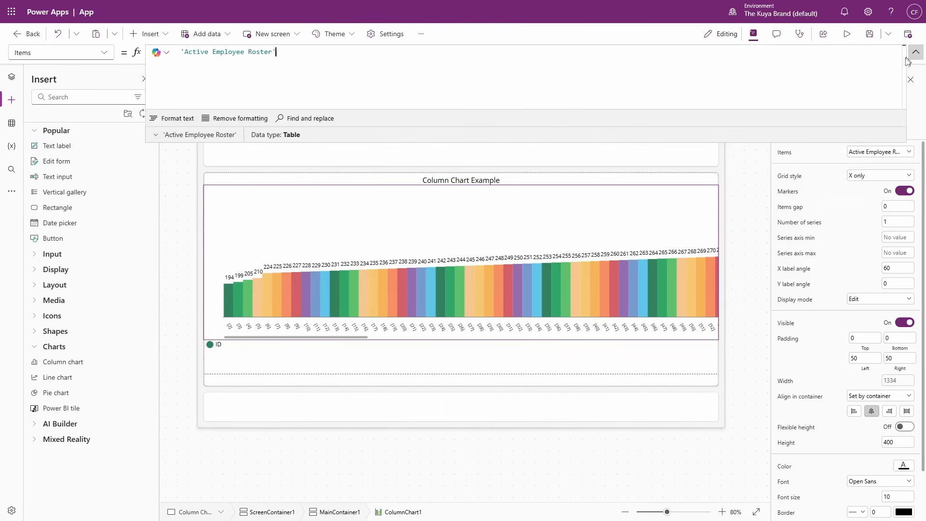
- In the column chart's advanced properties, set both the Labels field and the first Series field to Department
click(829, 135)
click(829, 136)
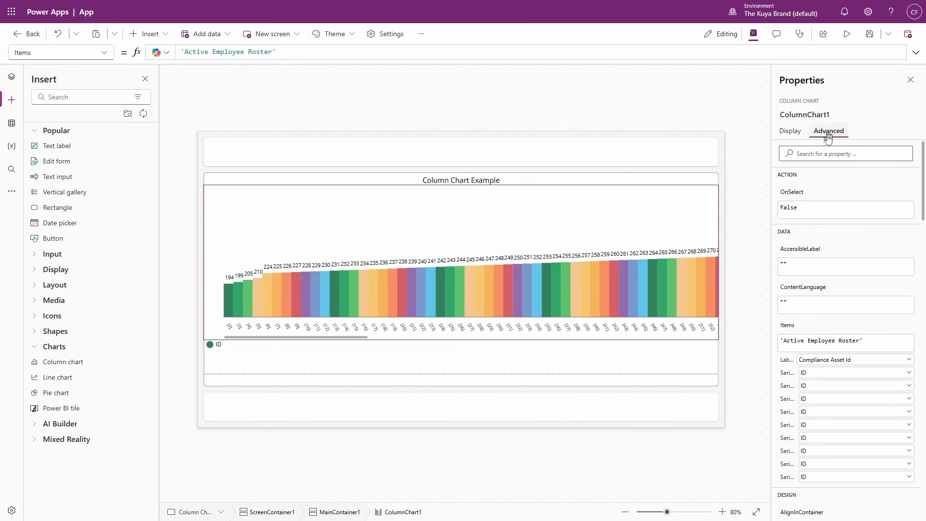
scroll(851, 305, down, 3)
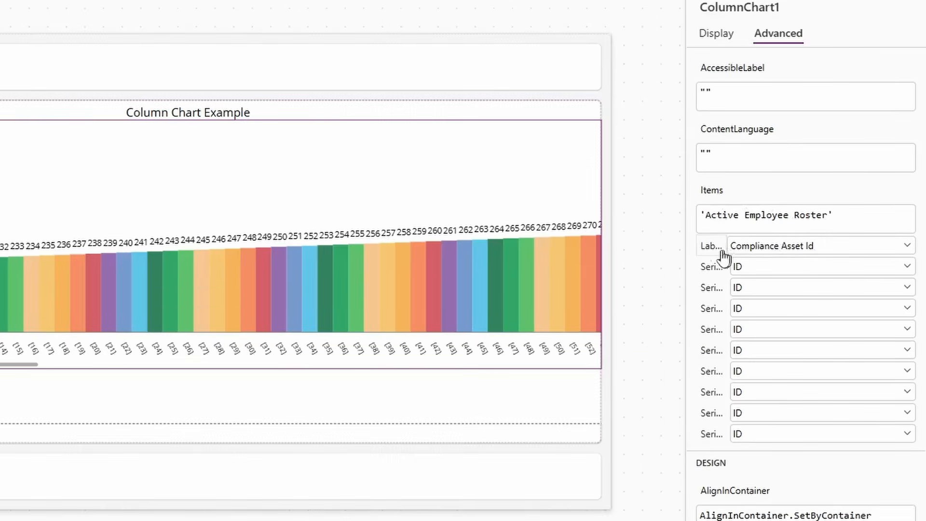
click(787, 249)
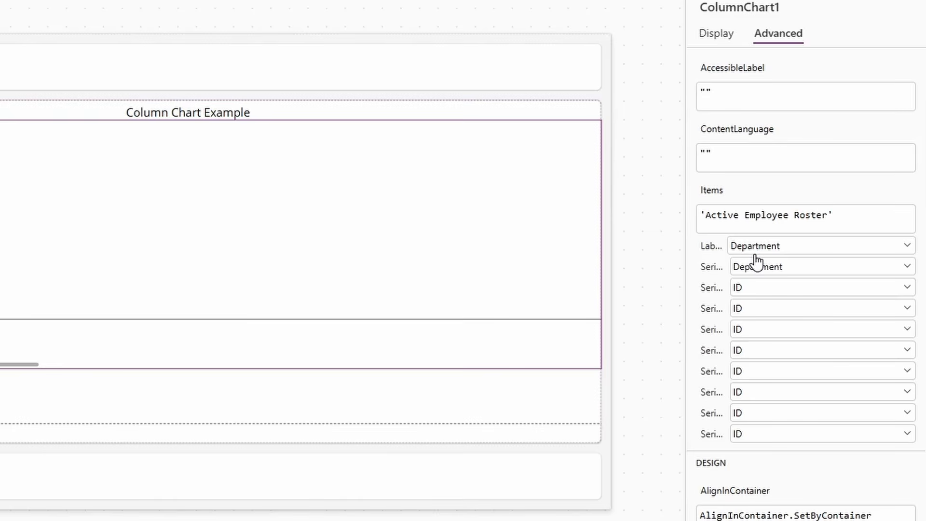
click(762, 247)
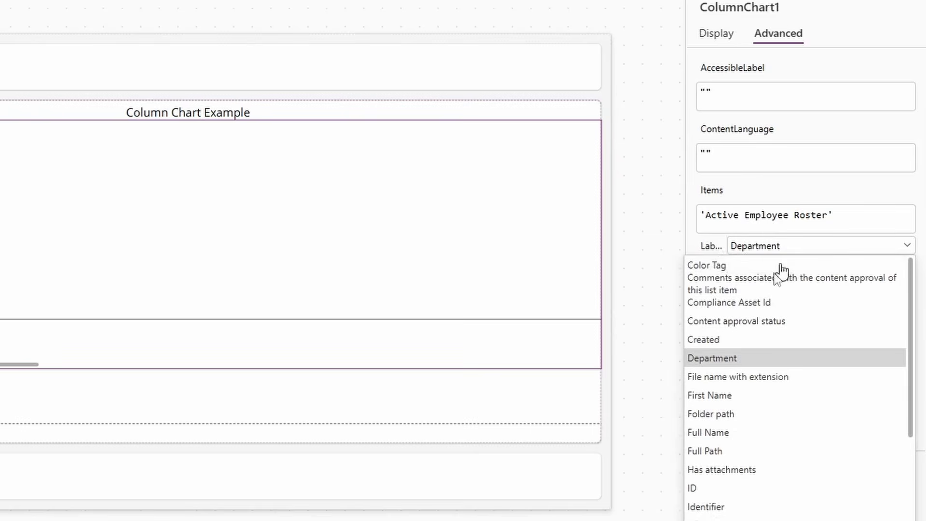
click(669, 197)
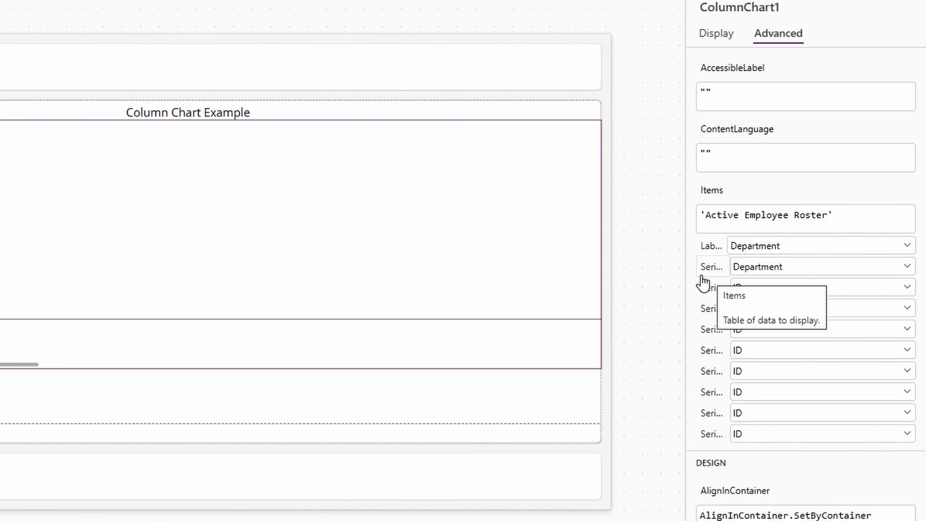
click(797, 269)
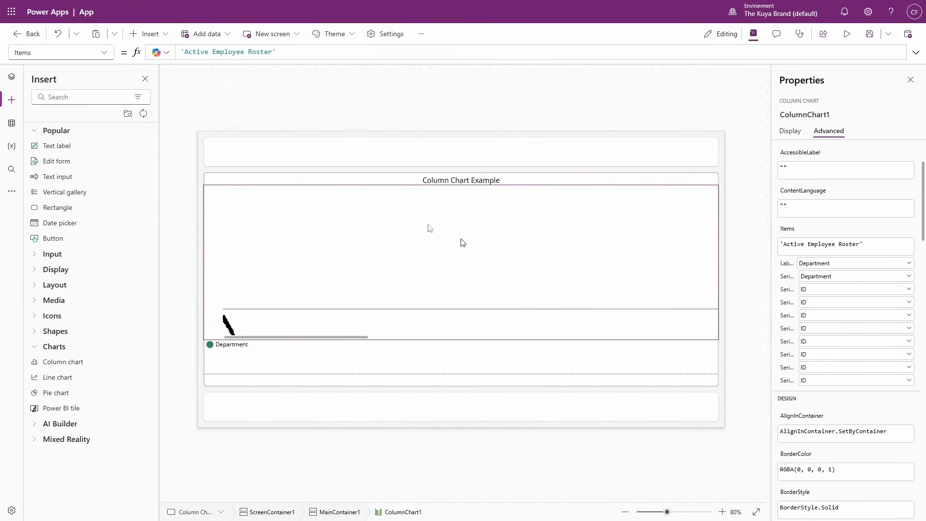
- Replace the chart's Items formula with GroupBy('Active Employee Roster',Department,GroupedEmployees)
drag(277, 52, 139, 51)
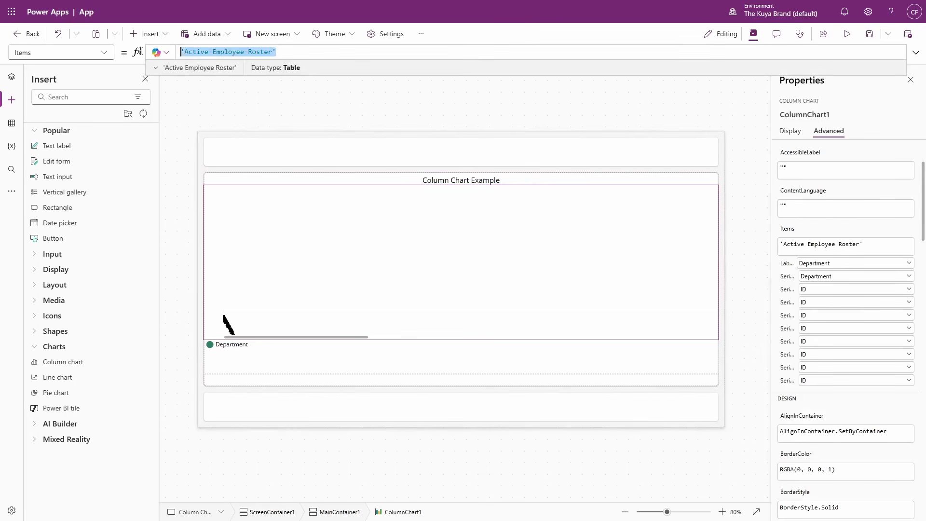
text(group)
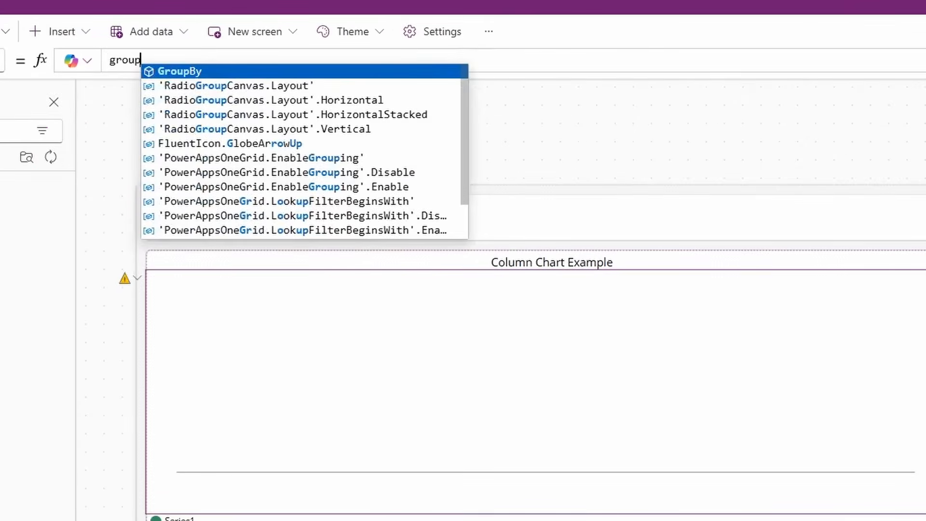
key(Tab)
text(activ)
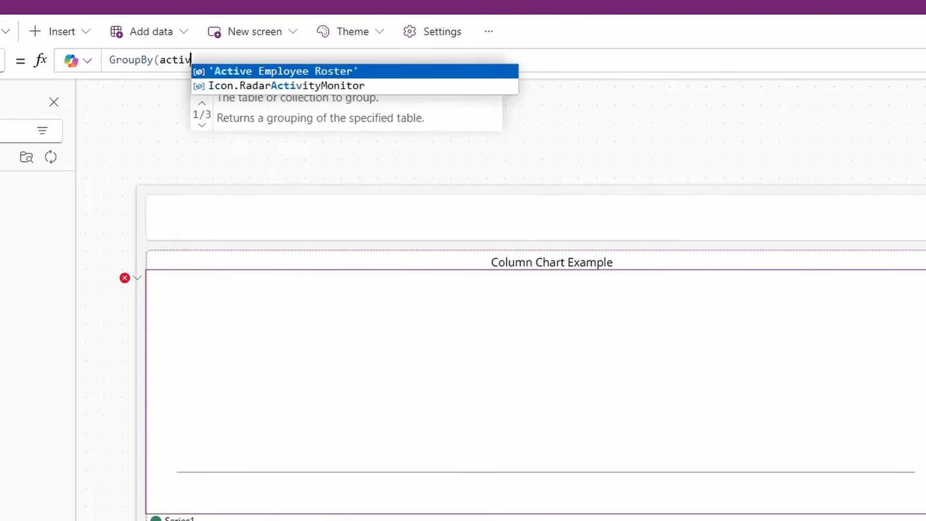
key(Tab)
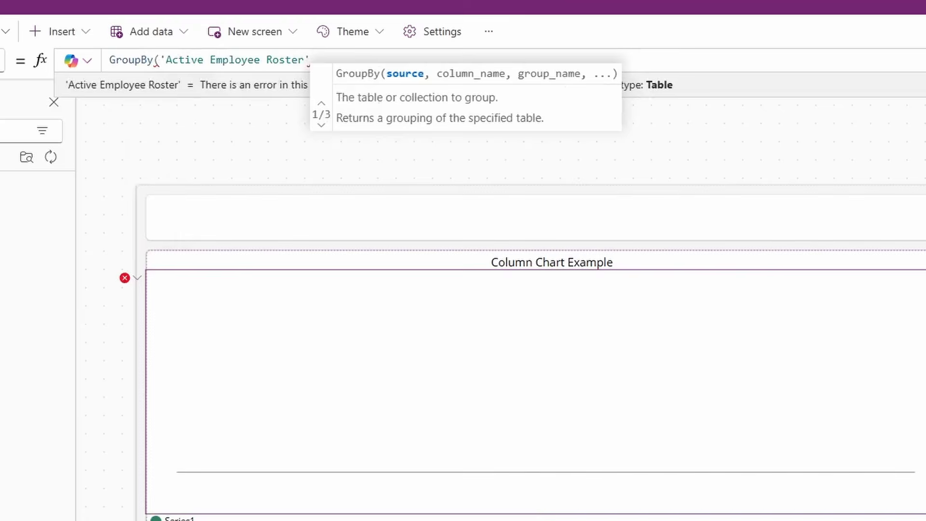
text(,depa)
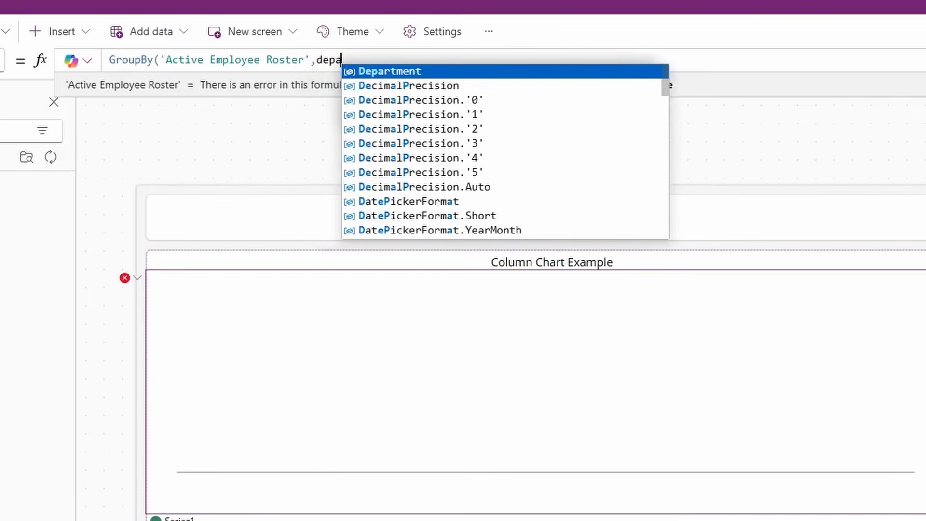
key(Tab)
text(,)
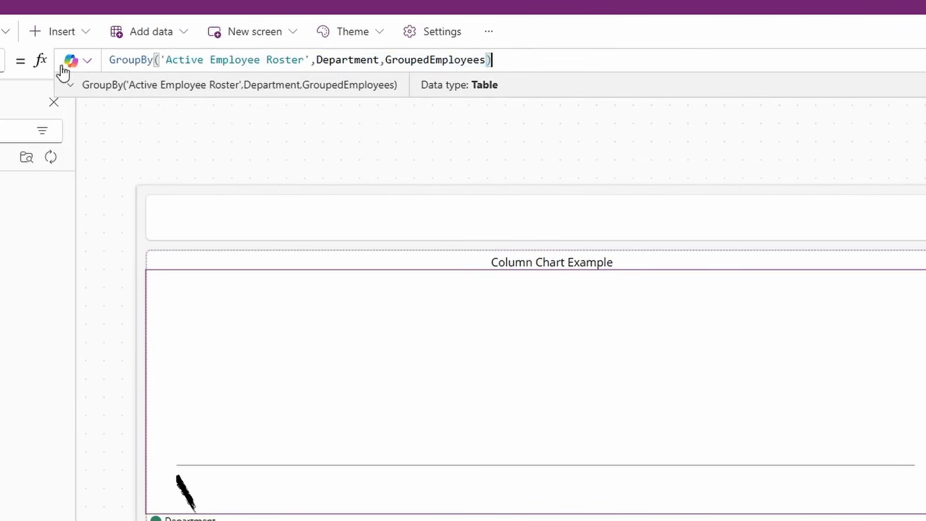
- Preview the GroupBy result table and examine its Department and GroupedEmployees columns
drag(492, 59, 95, 67)
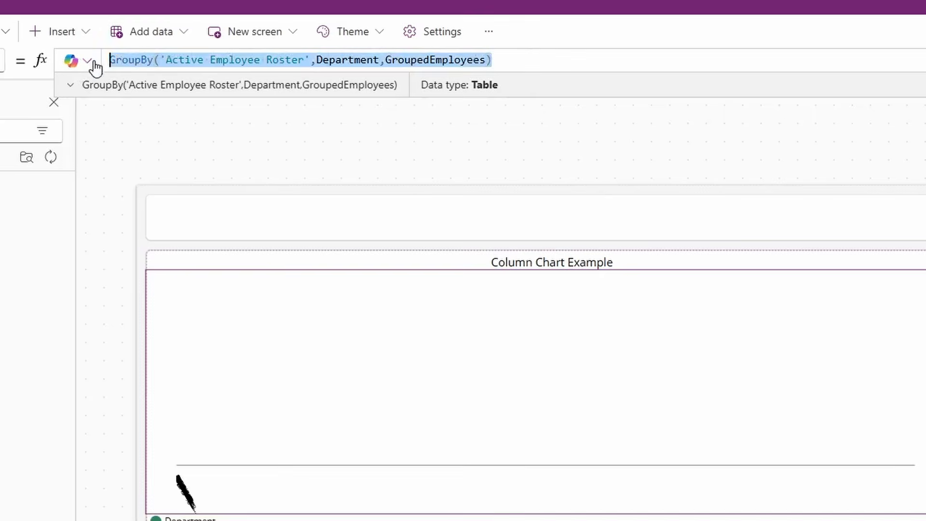
click(103, 85)
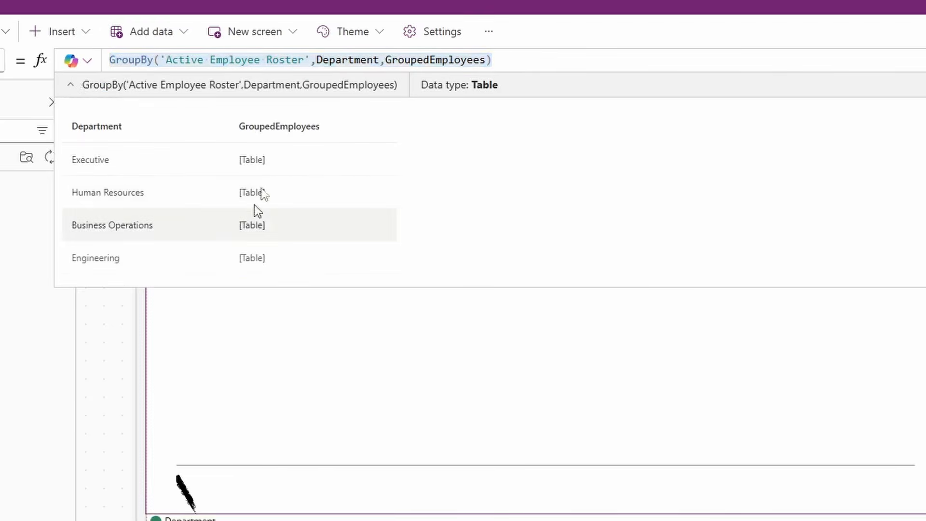
scroll(244, 159, down, 6)
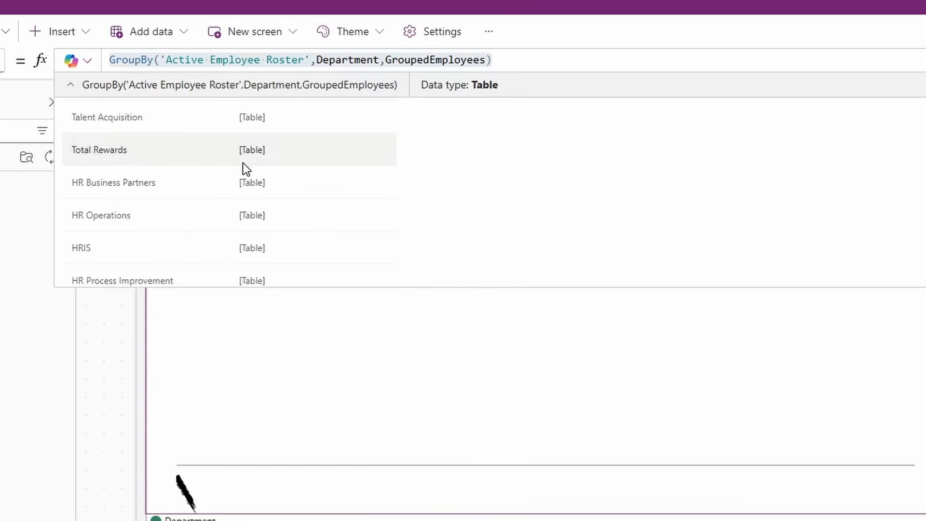
scroll(243, 161, up, 6)
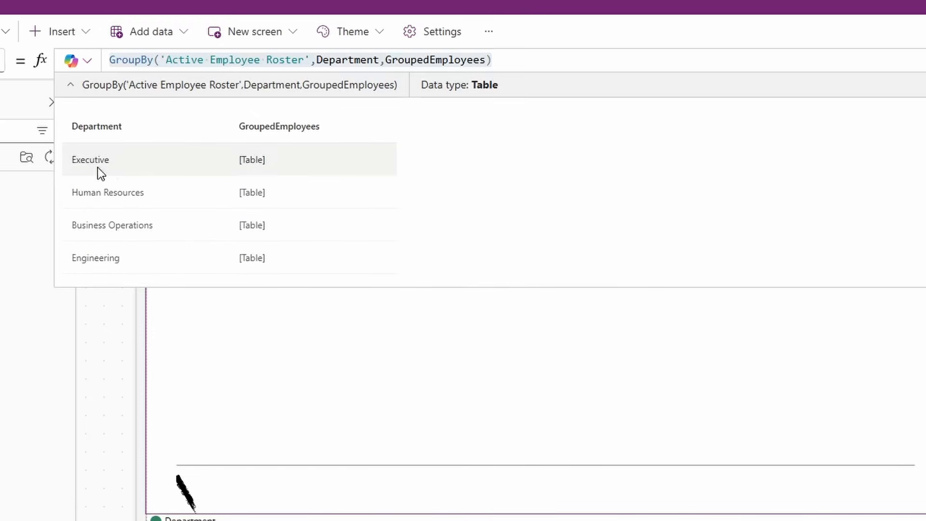
scroll(178, 183, down, 6)
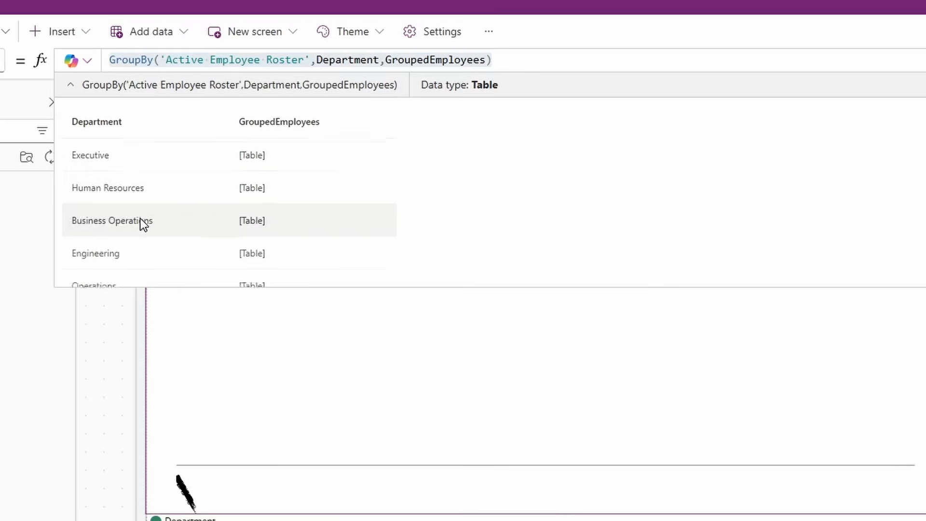
scroll(180, 189, down, 2)
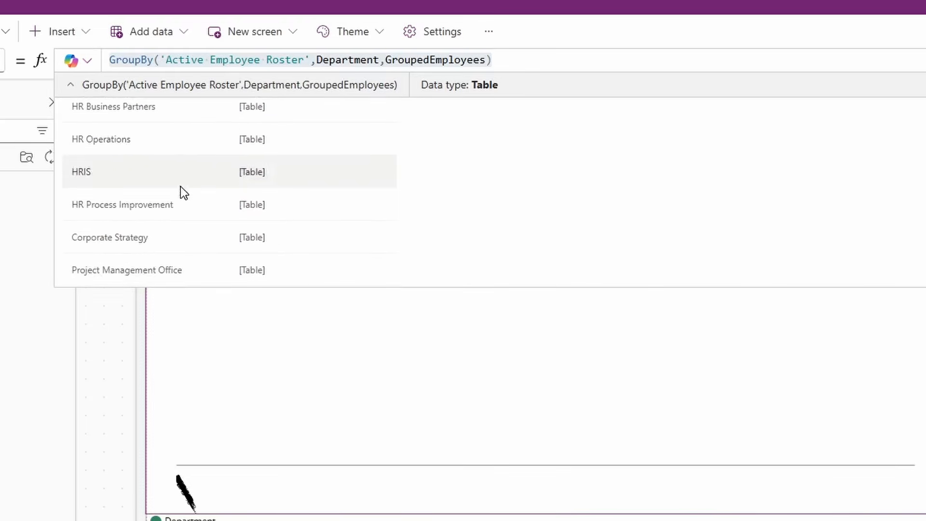
- Wrap the GroupBy expression in AddColumns, adding an EmployeeCount column computed as CountRows(GroupedEmployees)
click(156, 60)
key(Home)
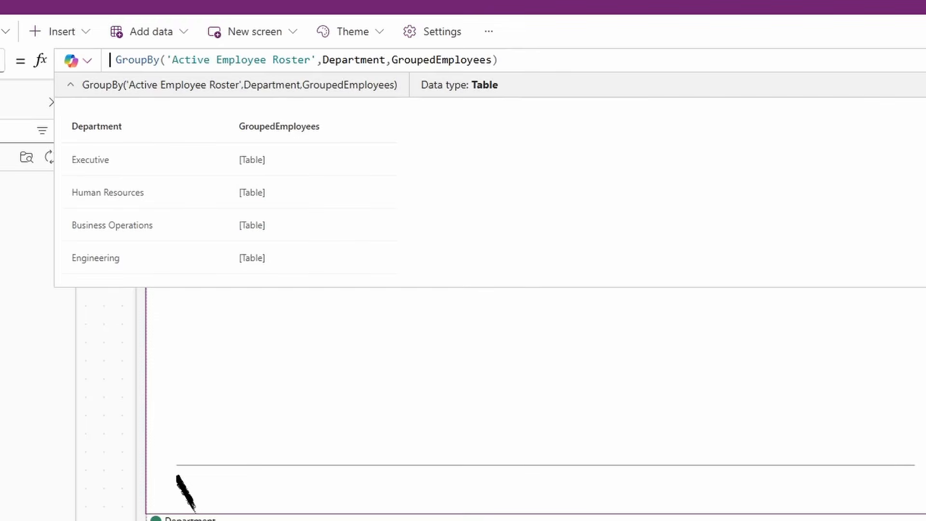
text(add)
key(Tab)
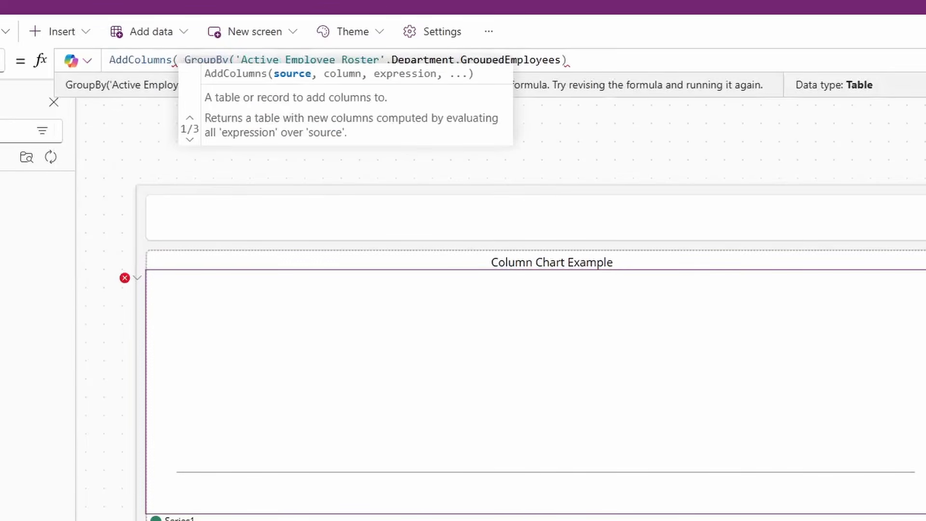
drag(197, 60, 567, 61)
click(568, 61)
text(,)
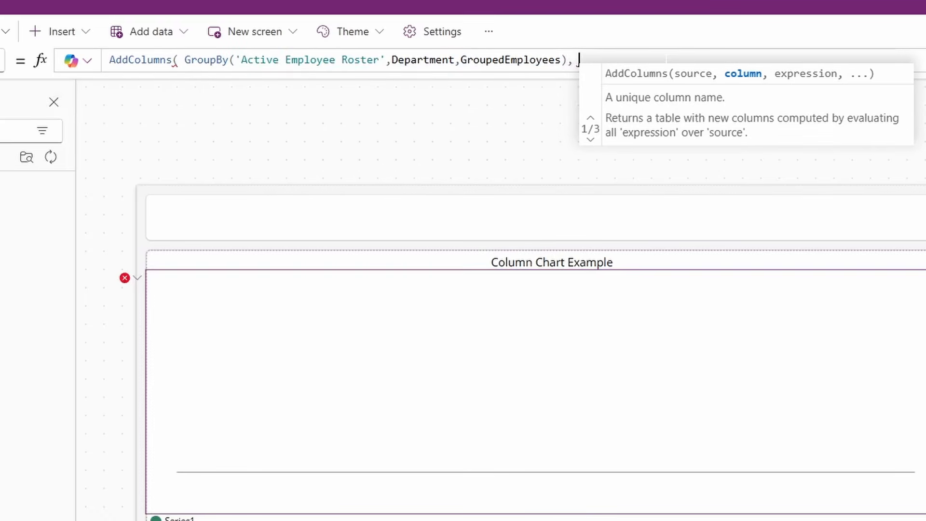
text( EmployeeCount,)
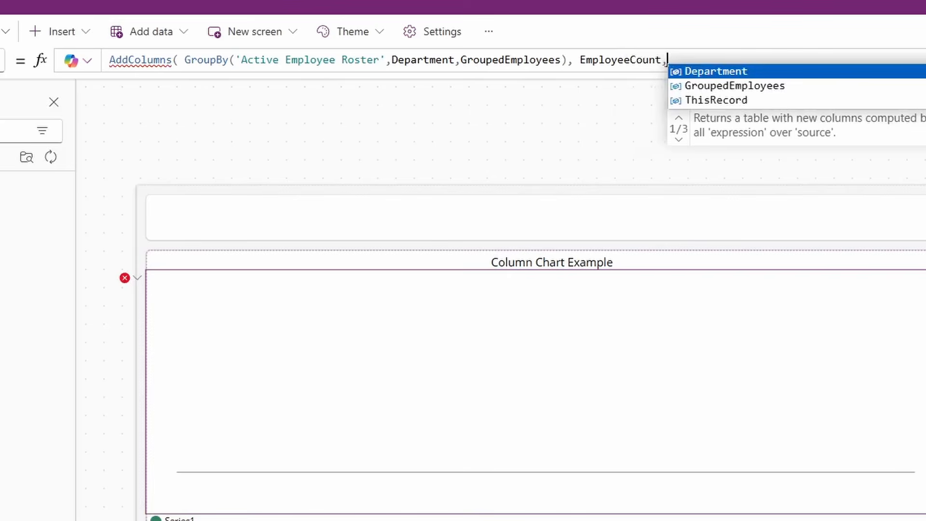
text(CountRows()
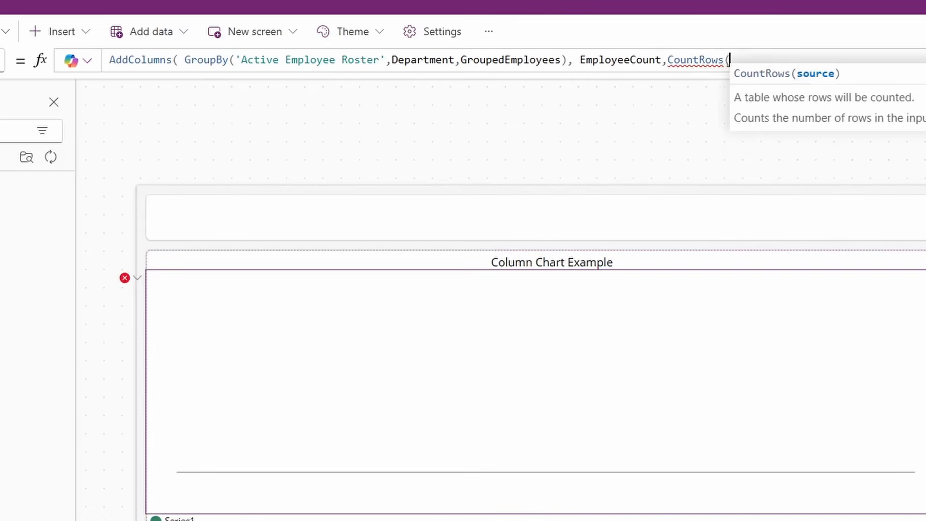
text(Grouped)
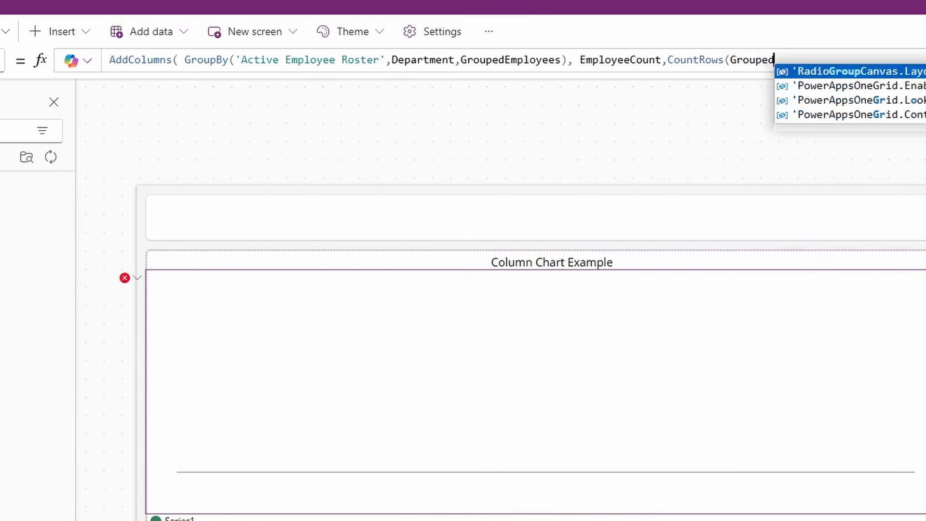
text(Employees))
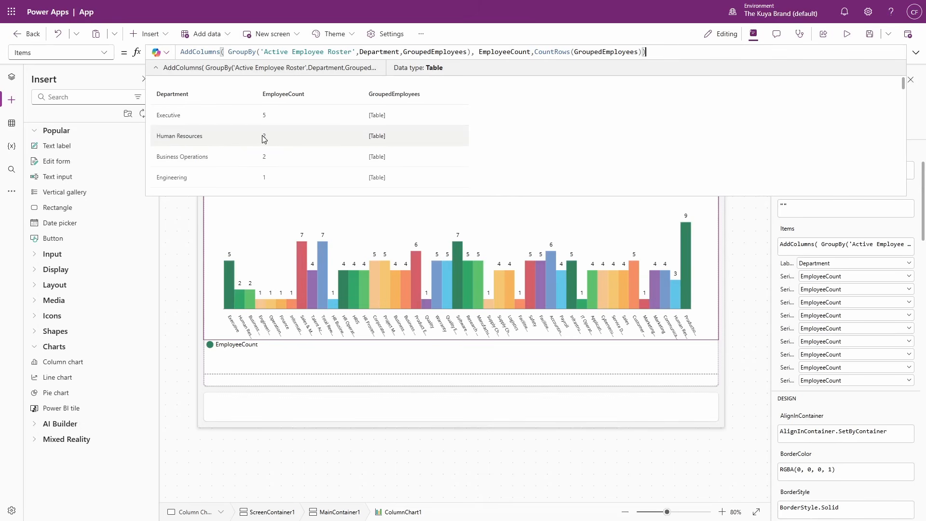
- Review the formula's result table, and check that the chart uses Department for labels and EmployeeCount for the first series
scroll(263, 168, down, 5)
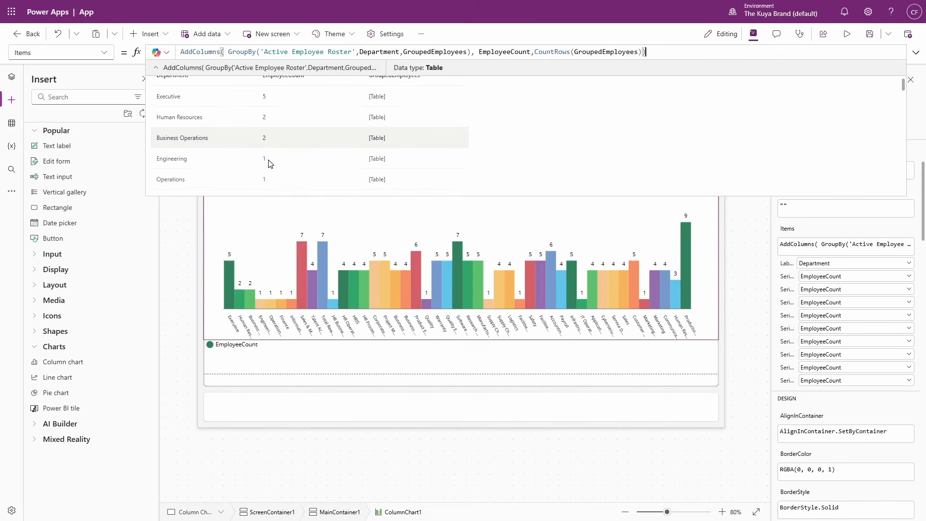
scroll(268, 166, down, 3)
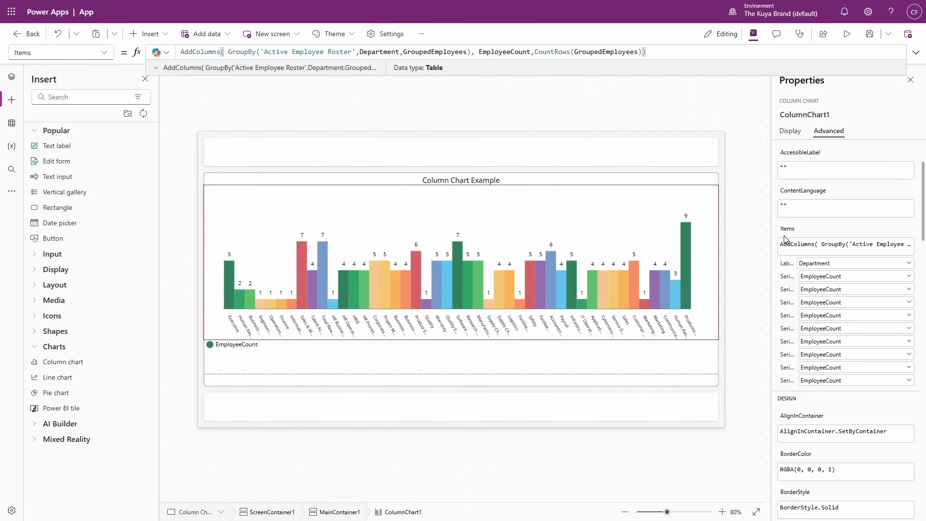
click(829, 266)
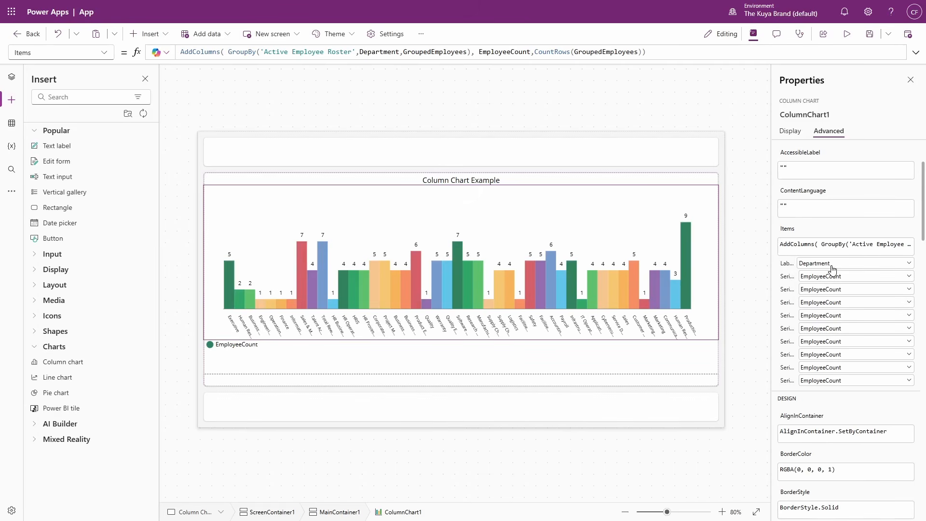
click(845, 278)
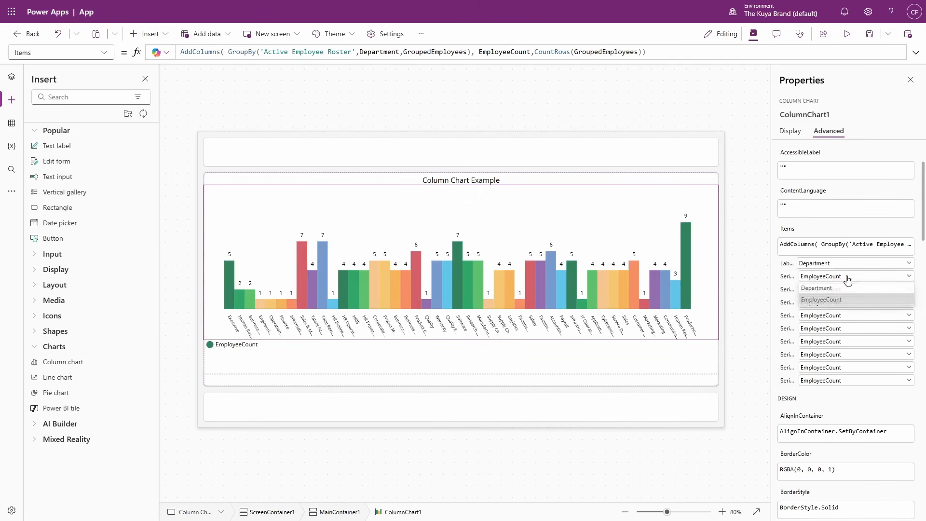
click(851, 297)
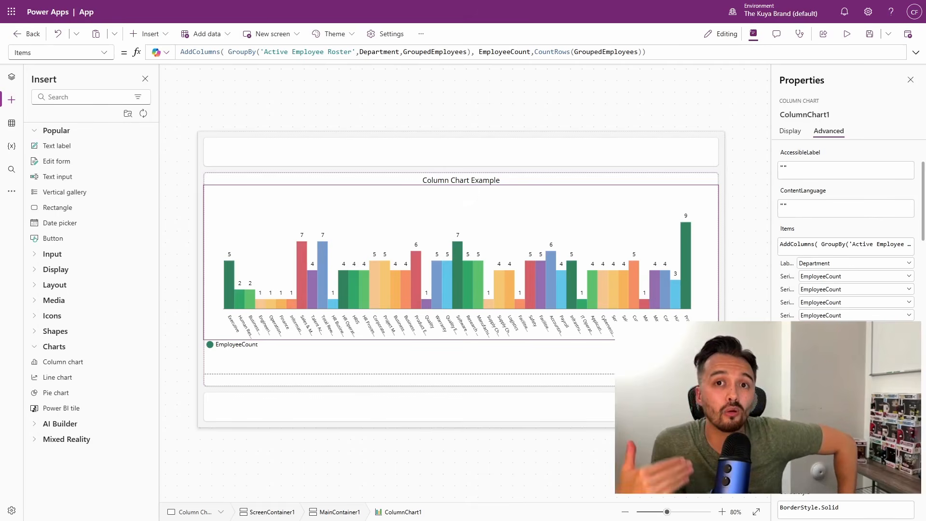
- Add a new screen to the app using the Header and footer layout
click(291, 39)
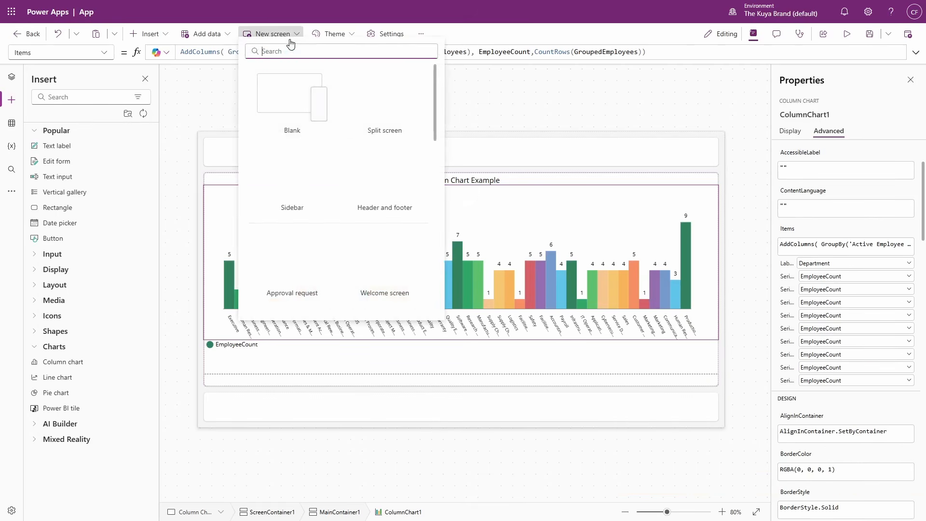
click(384, 193)
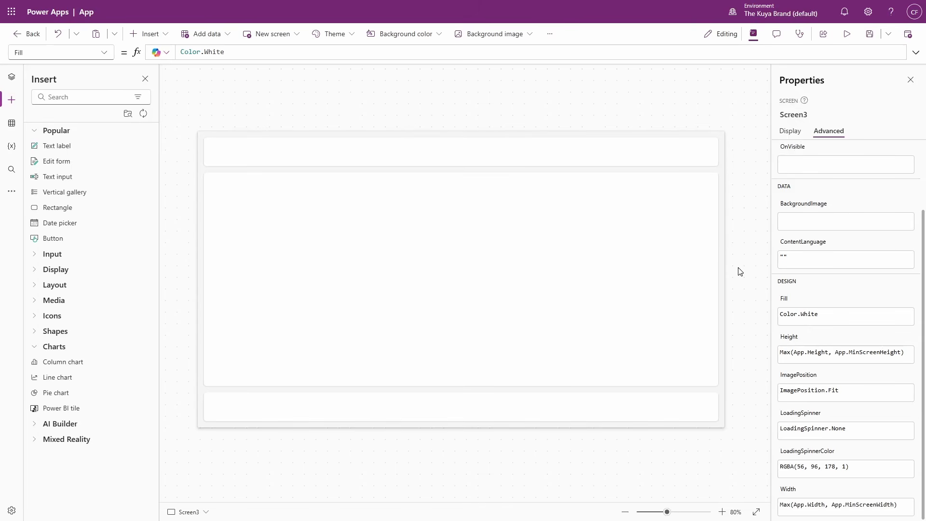
- Rename the new screen as Pie Chart Screen
click(804, 115)
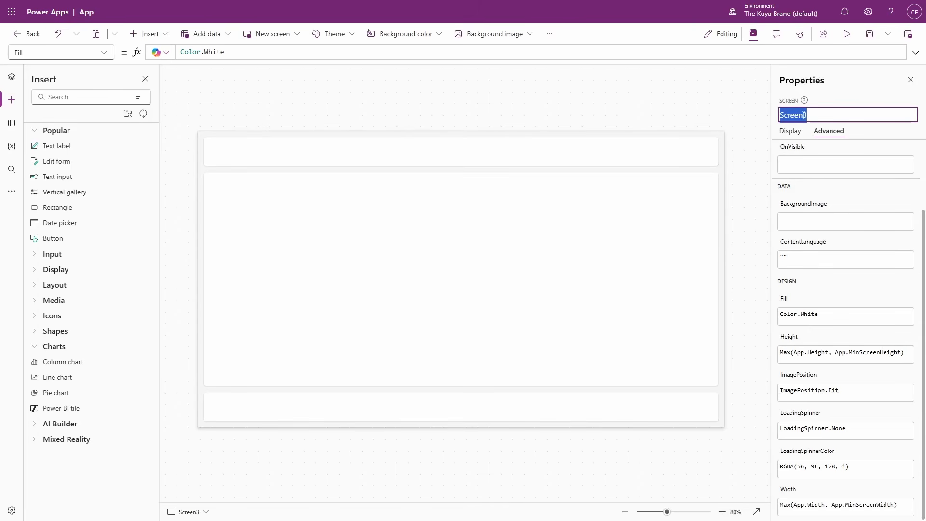
text(Pie Chart Screen)
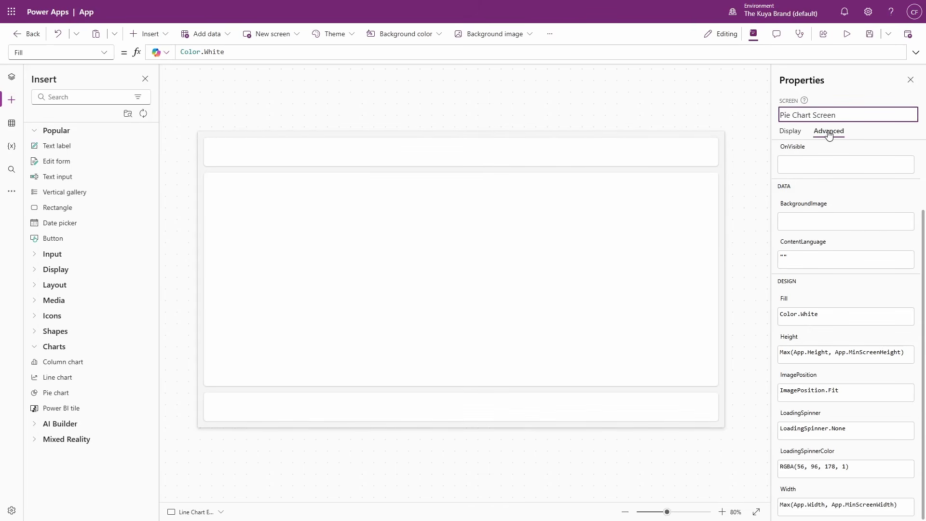
click(894, 144)
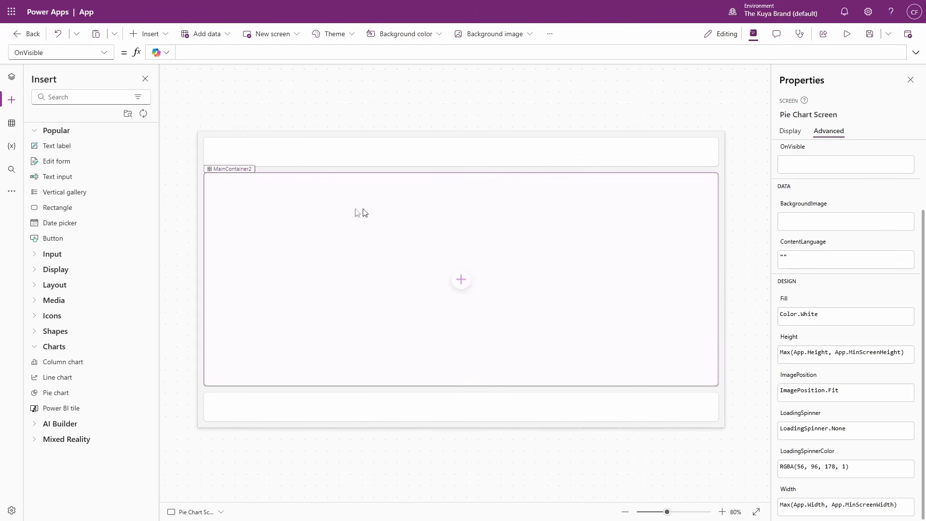
- Insert a pie chart into the main container of the Pie Chart Screen
click(460, 284)
click(460, 283)
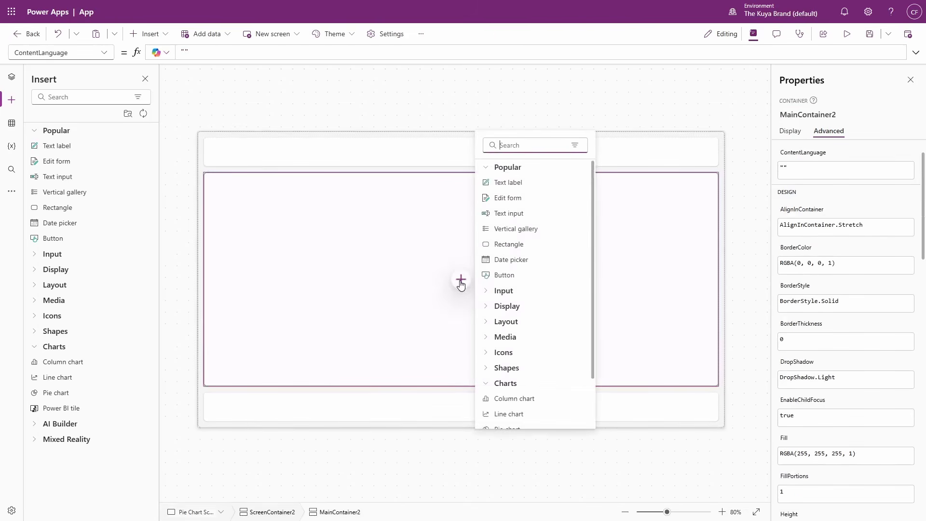
scroll(521, 352, down, 3)
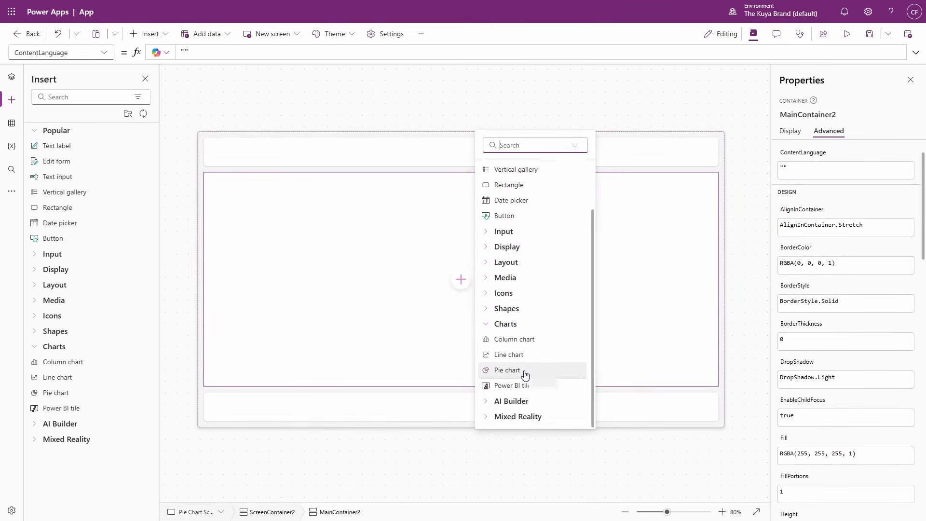
click(523, 373)
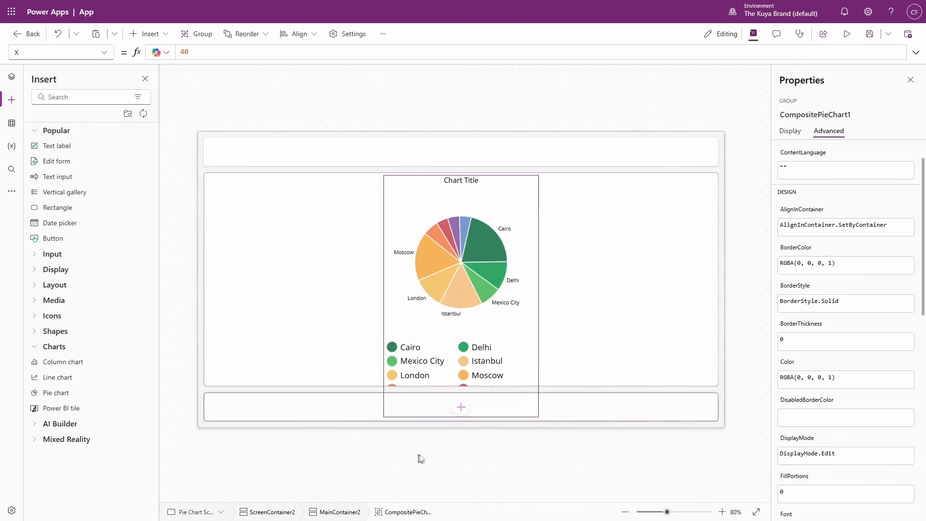
- Set the Width of the whole pie chart group to Parent.Width, and check its chart and legend parts
click(107, 56)
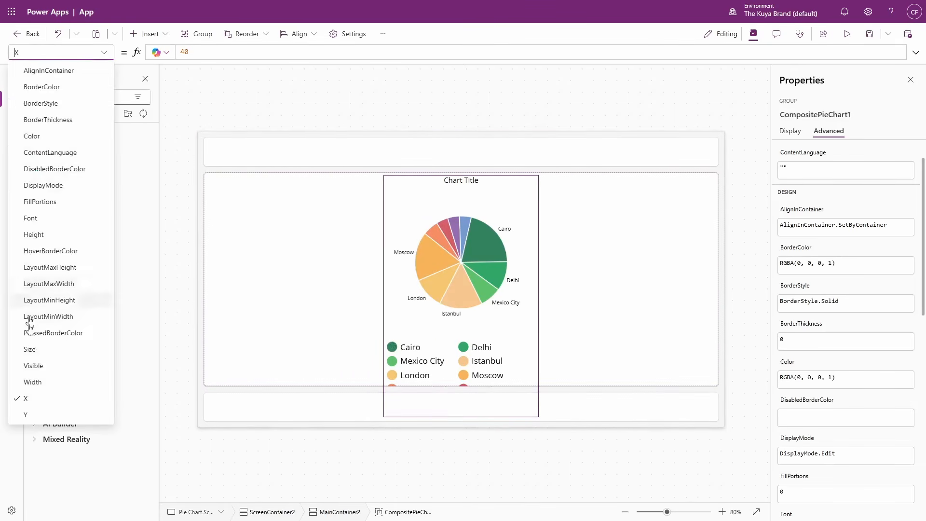
click(43, 383)
text(Parent.Width)
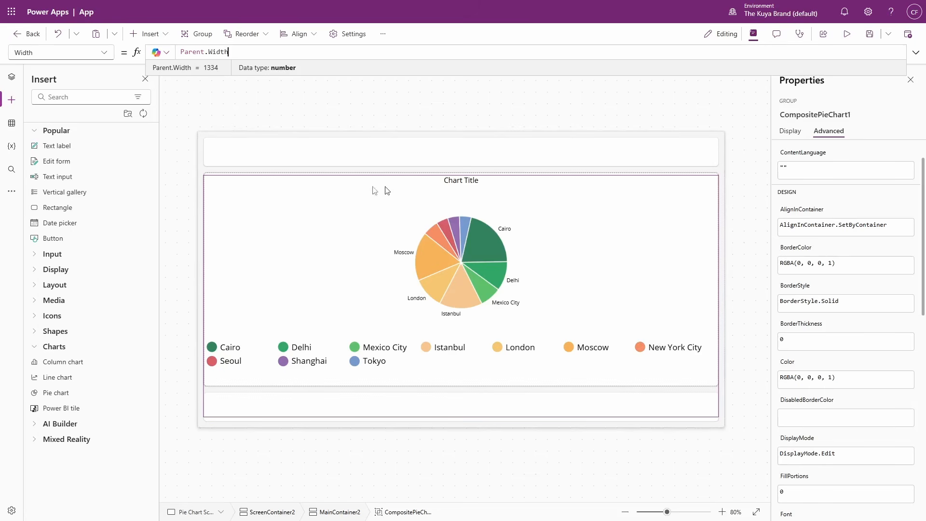
click(476, 185)
click(711, 209)
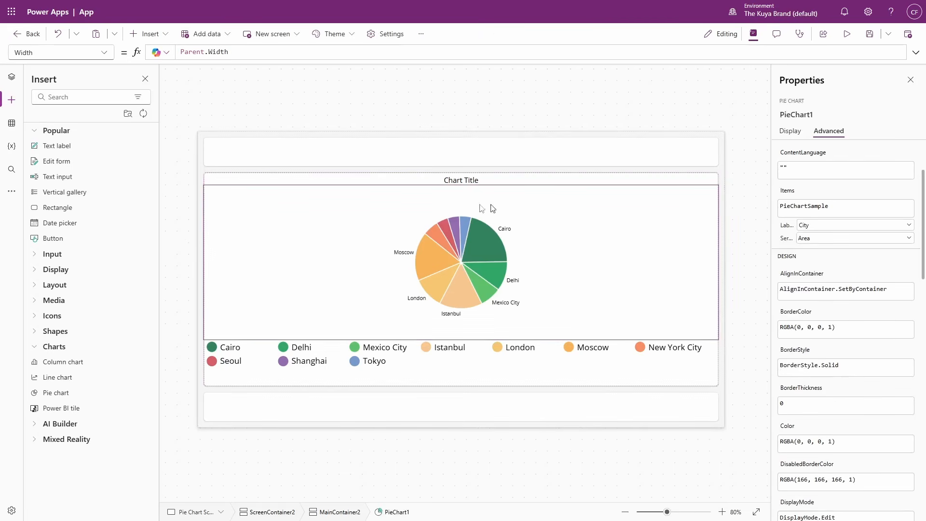
click(471, 369)
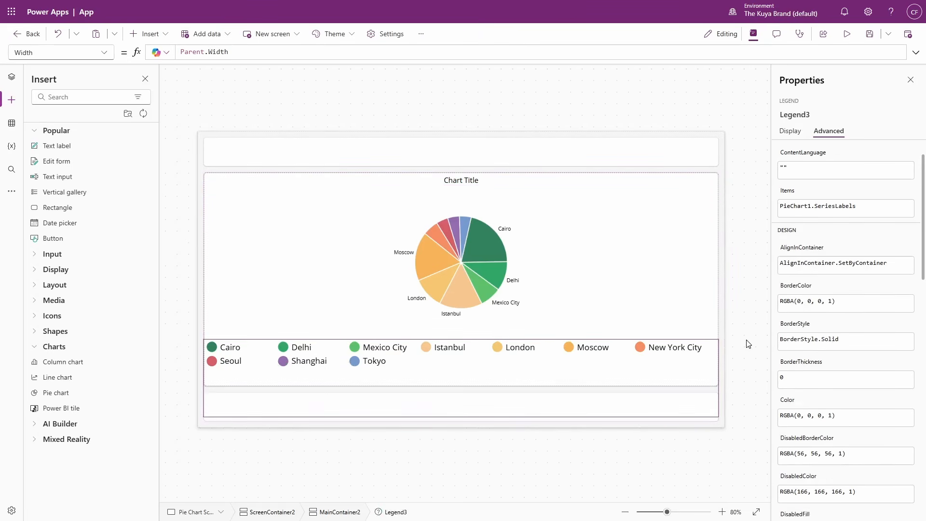
- Set the chart title's Text property to "Pie Chart Example"
click(475, 181)
click(111, 56)
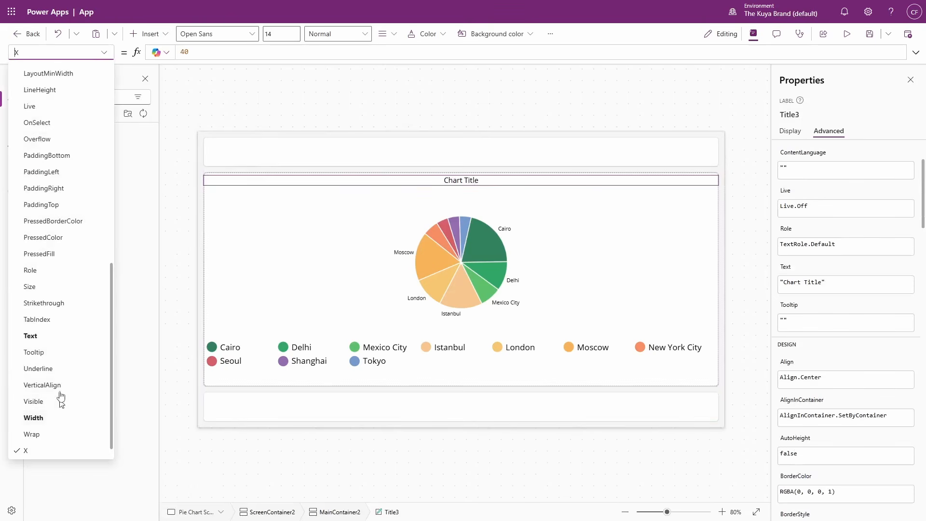
click(30, 336)
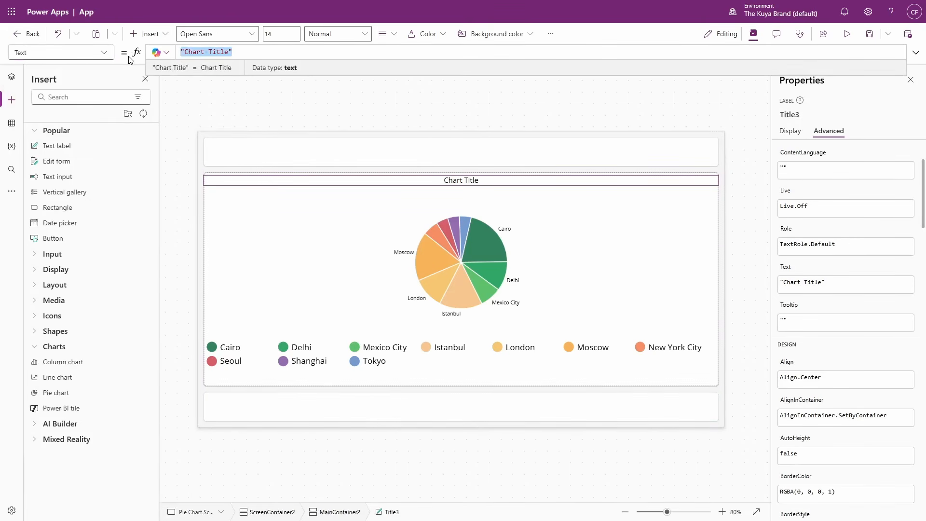
text("Pie Chart Example")
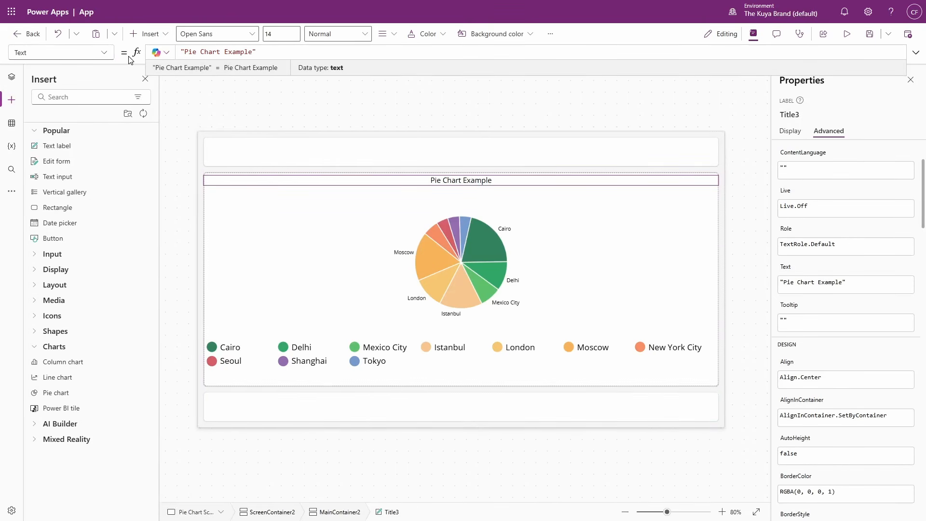
- Open the pie chart's Items property and examine the PieChartSample table and the AddColumns formula with its GroupBy part
click(343, 212)
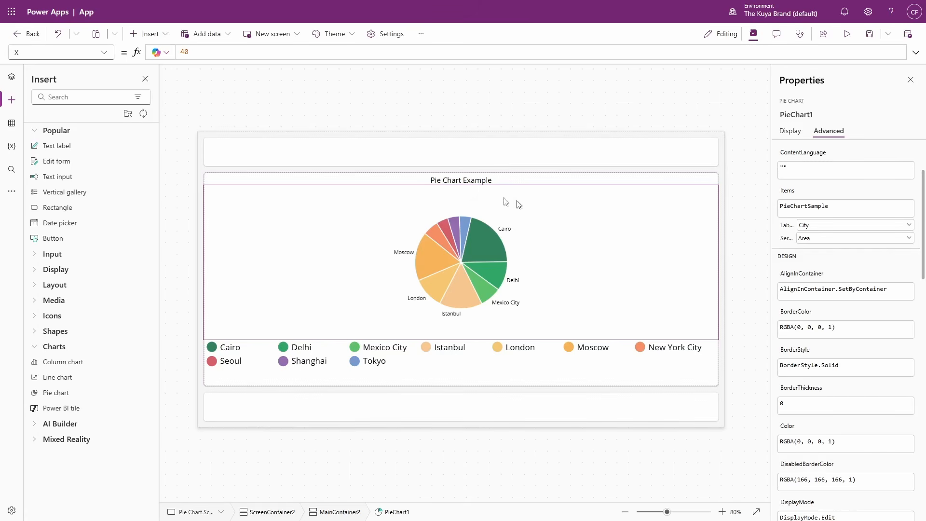
click(112, 55)
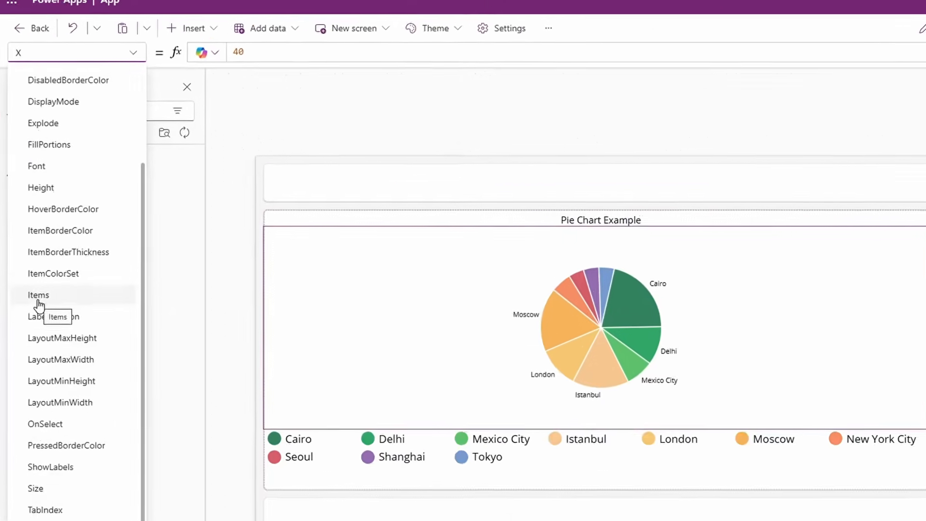
click(38, 235)
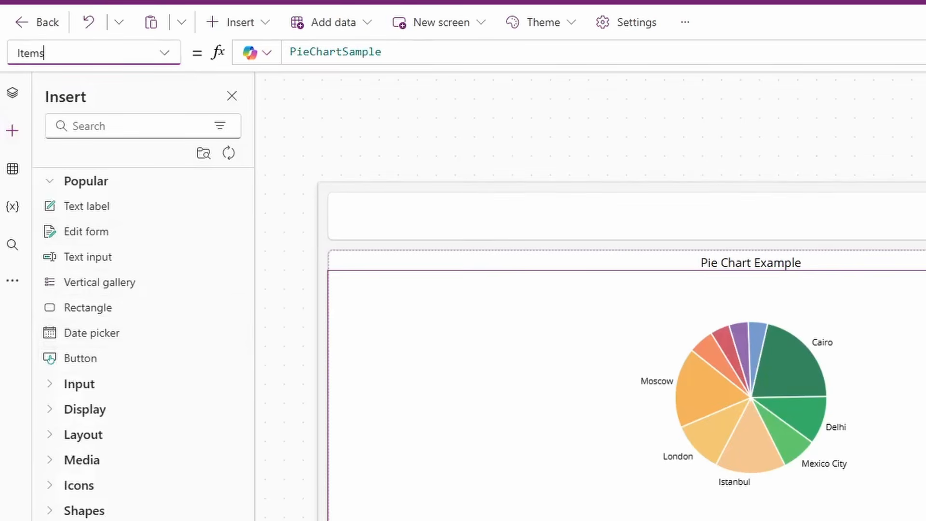
double_click(335, 52)
click(285, 80)
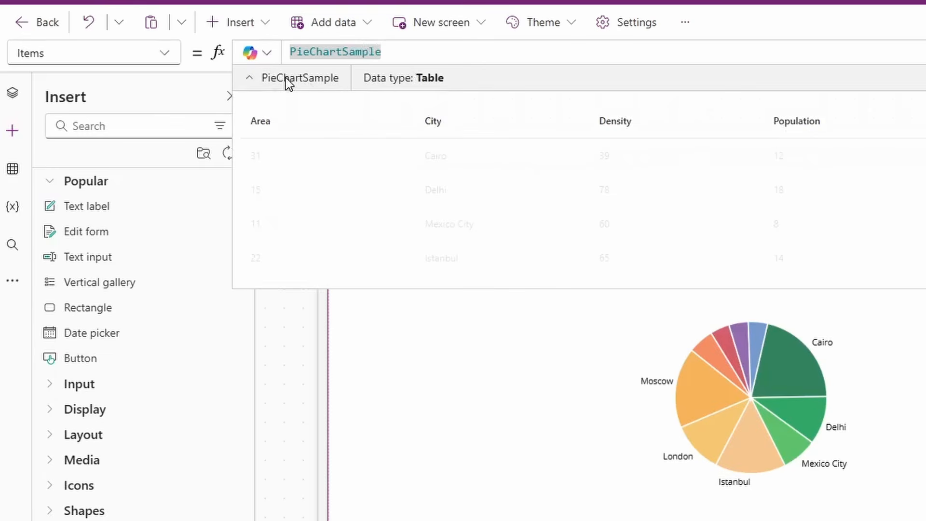
click(325, 80)
click(324, 79)
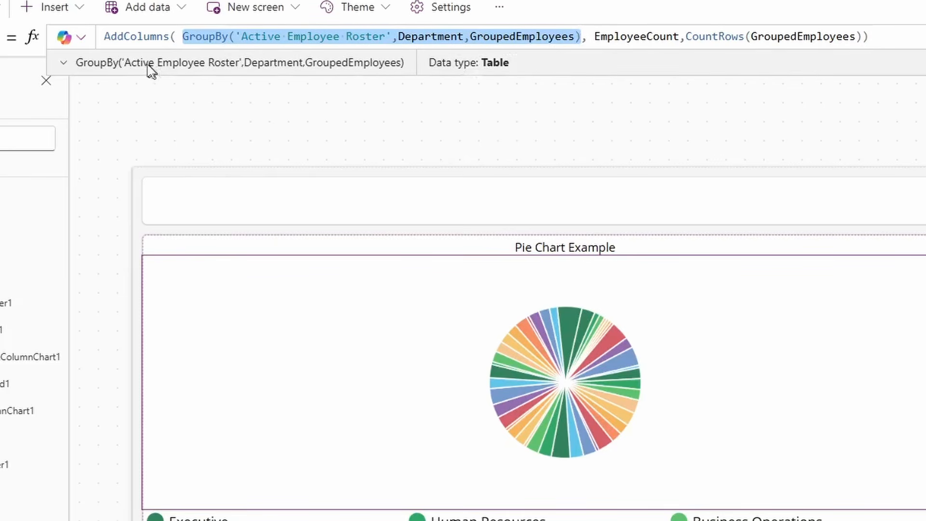
drag(117, 36, 647, 45)
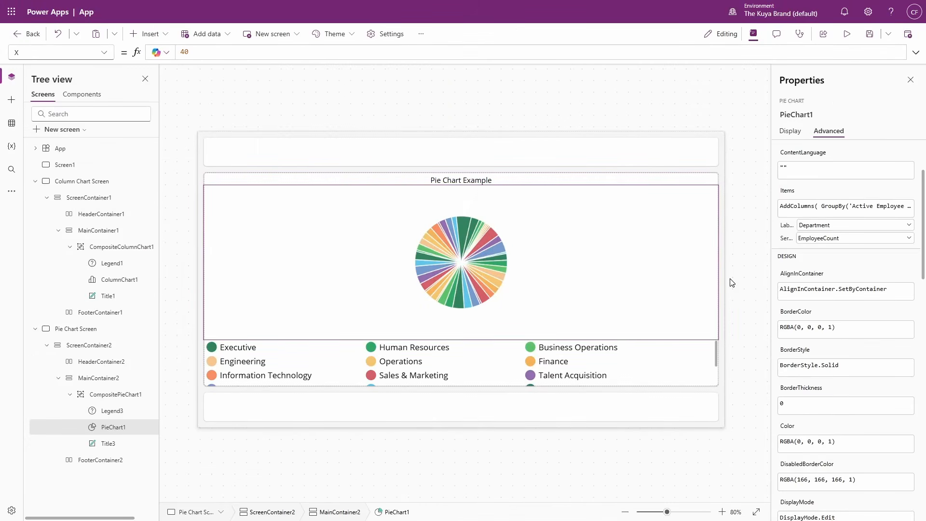
- Change the grouping column in the pie chart's Items formula to Manager
click(51, 55)
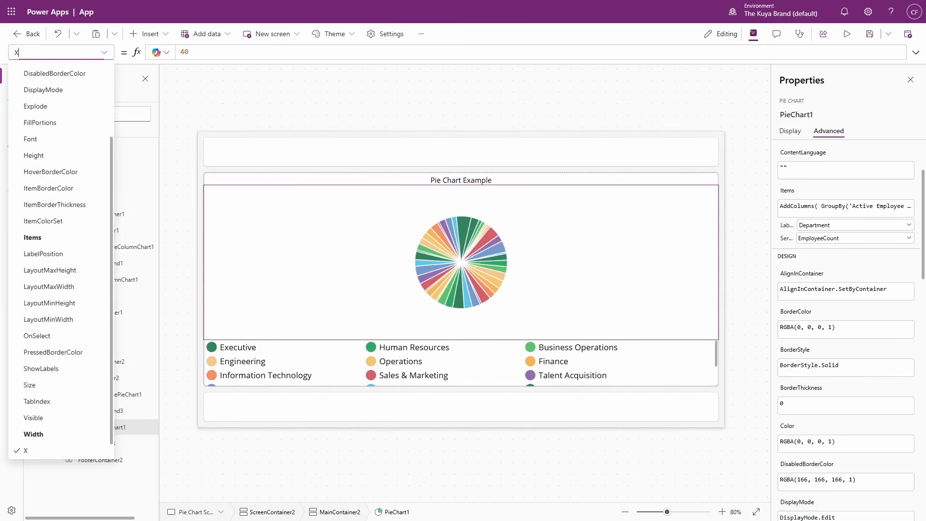
click(54, 238)
double_click(309, 52)
text(ma)
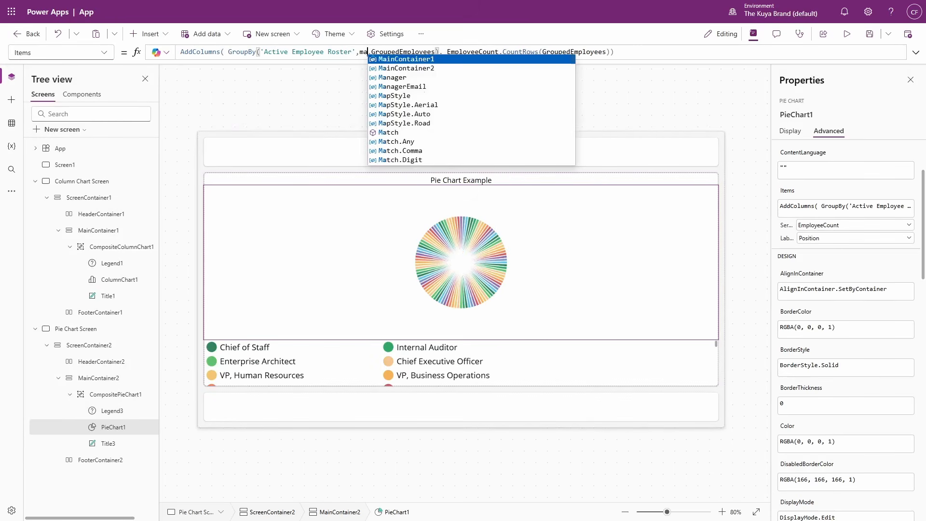
text(n)
key(Tab)
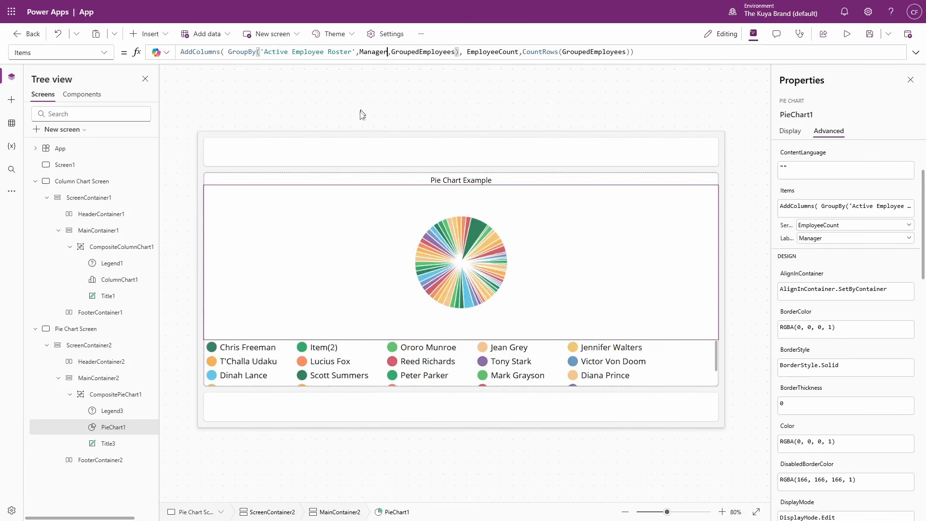
- Preview the app and examine the manager labels on the pie slices and the full legend
click(846, 33)
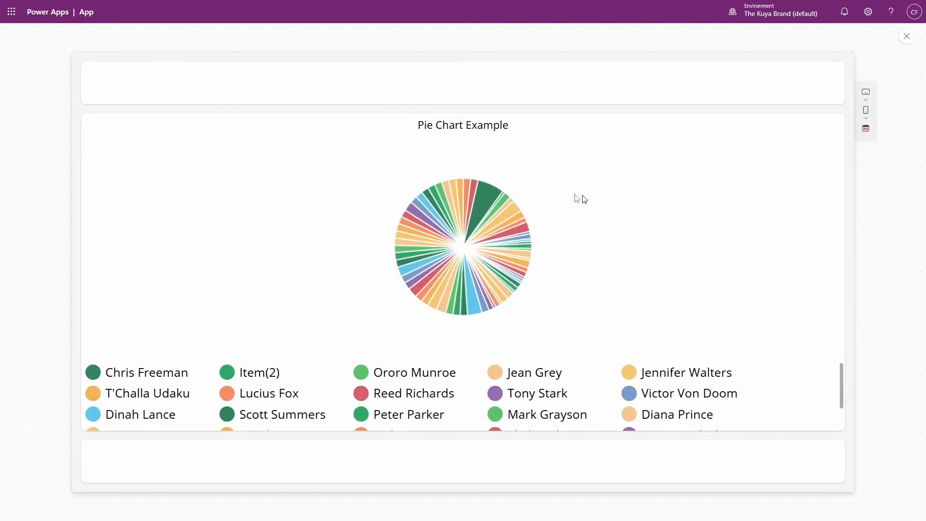
mouse_move(487, 198)
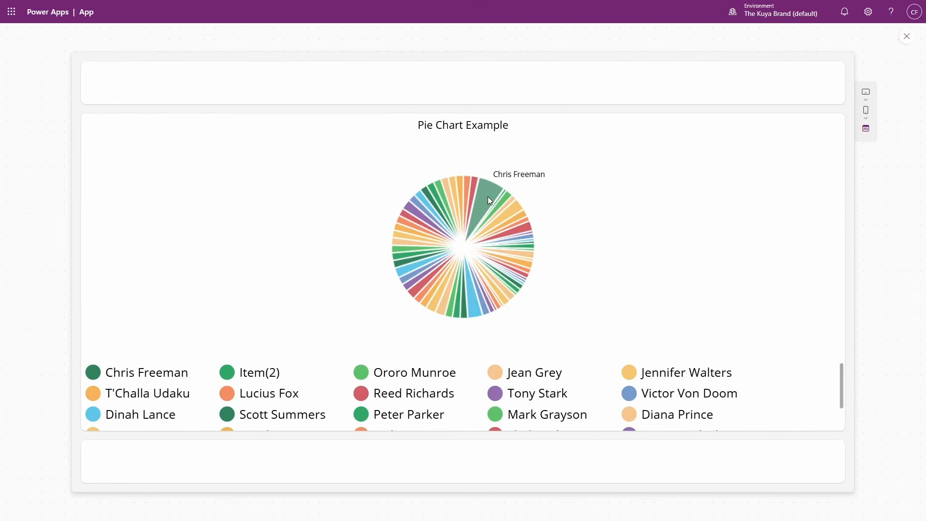
mouse_move(481, 317)
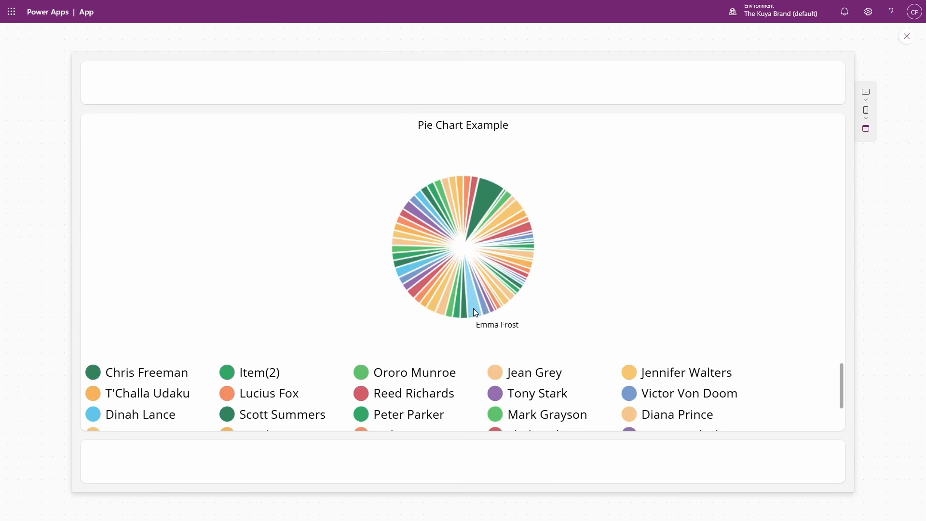
scroll(642, 397, down, 5)
scroll(641, 393, up, 1)
scroll(641, 394, up, 5)
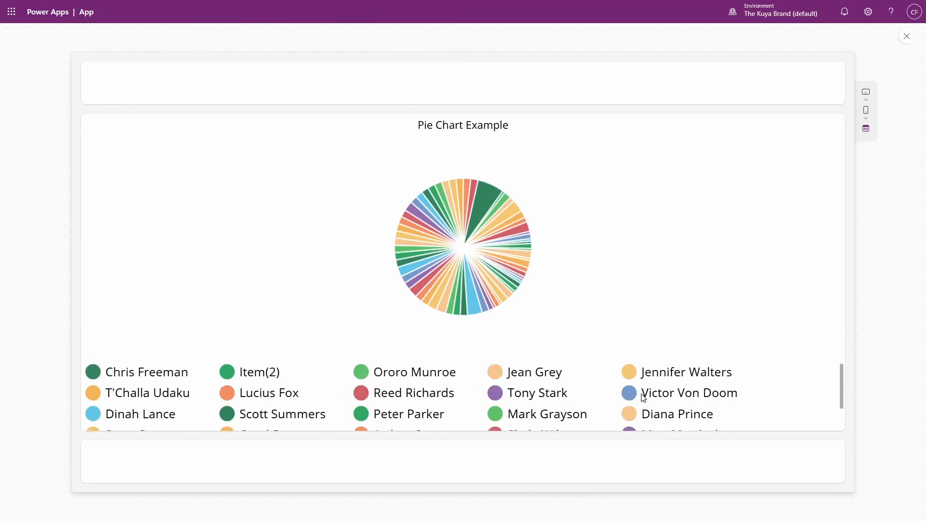
scroll(641, 396, down, 6)
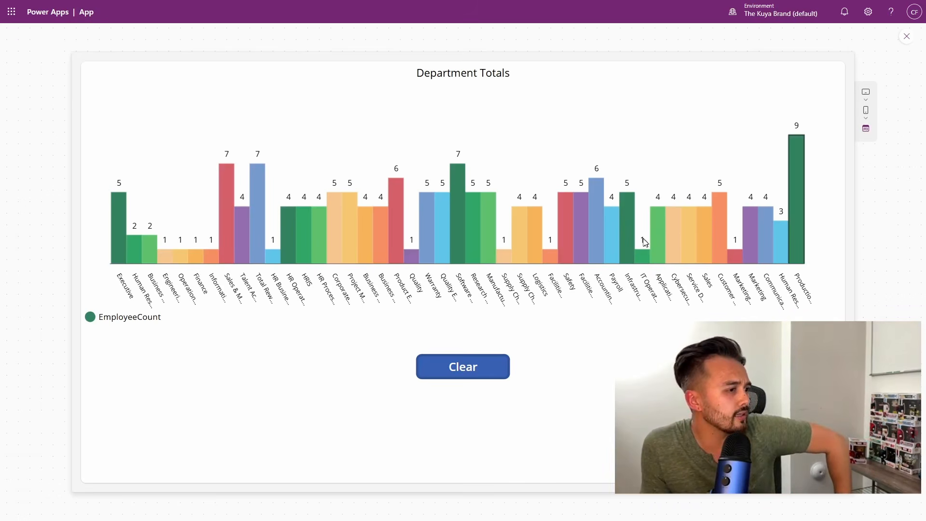
- Test the Department Totals chart in preview by showing the managers for Payroll, clearing the selection, and trying other departments including Product Engineering
click(614, 233)
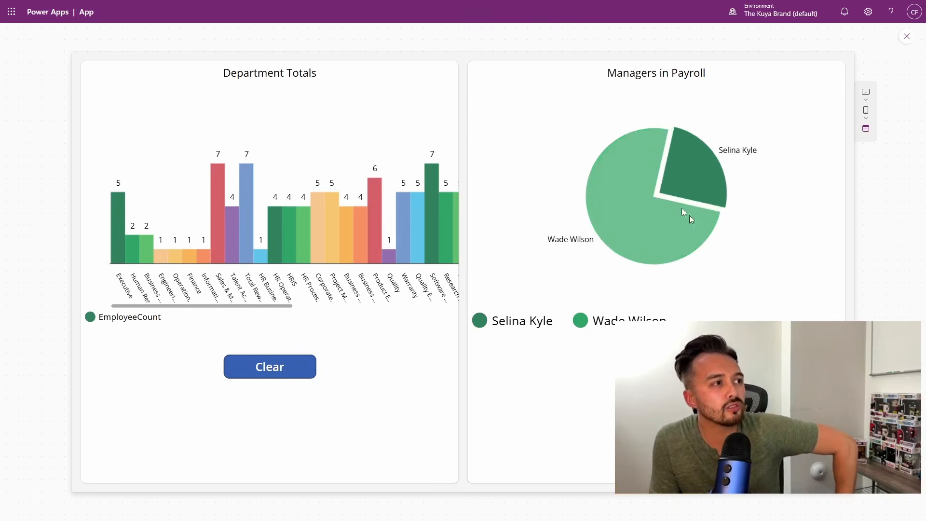
drag(607, 81, 740, 72)
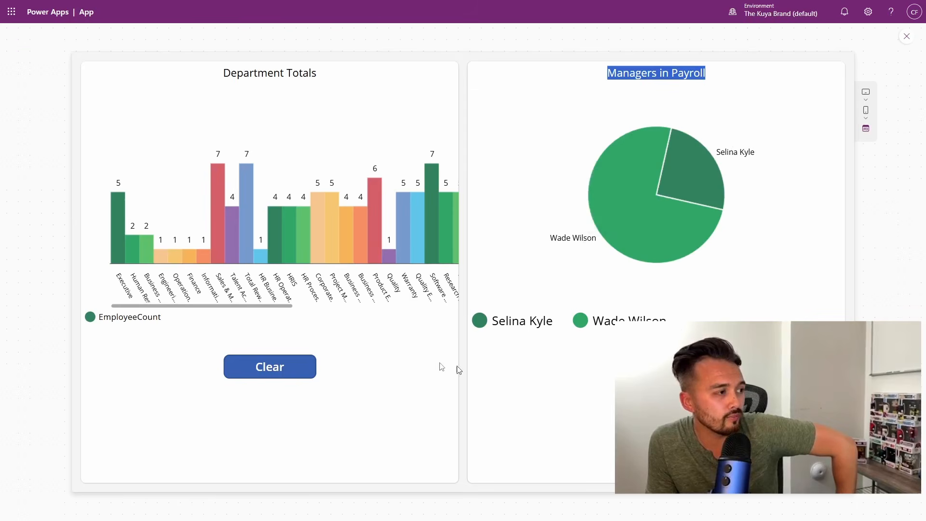
click(285, 374)
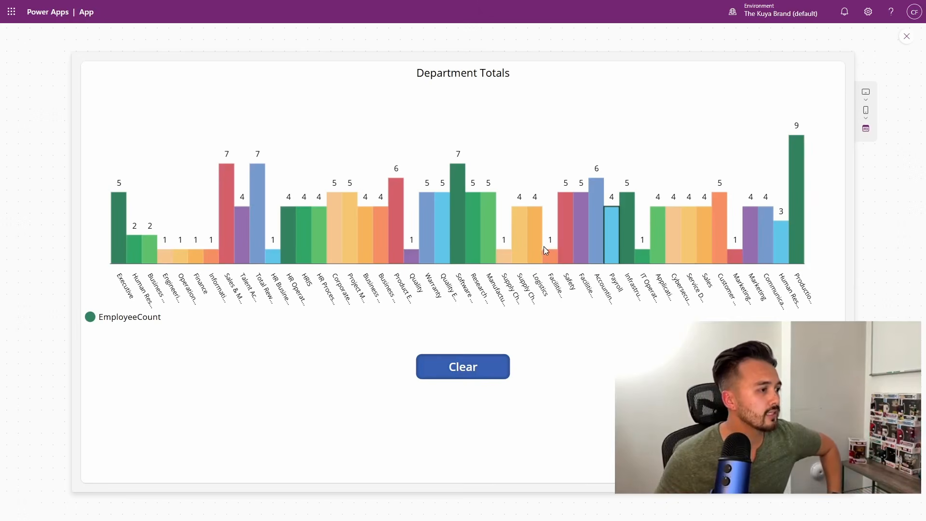
click(491, 245)
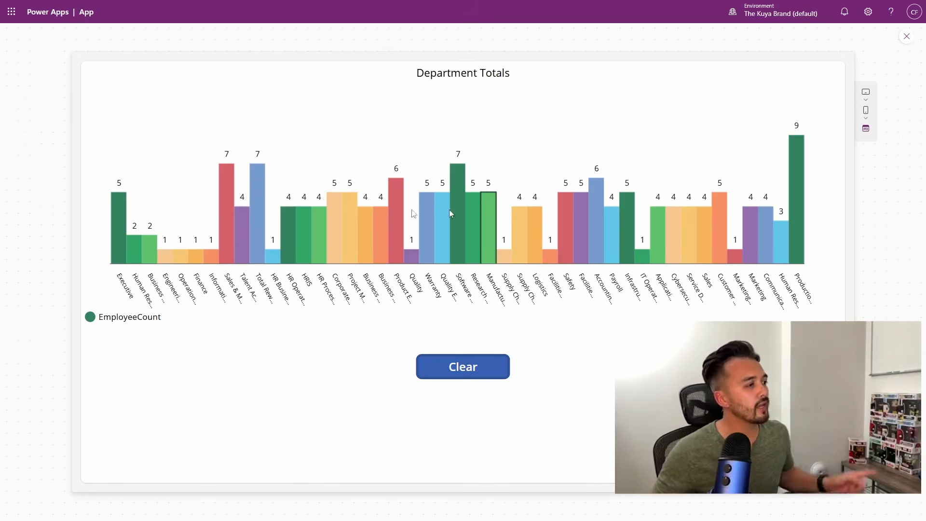
click(399, 213)
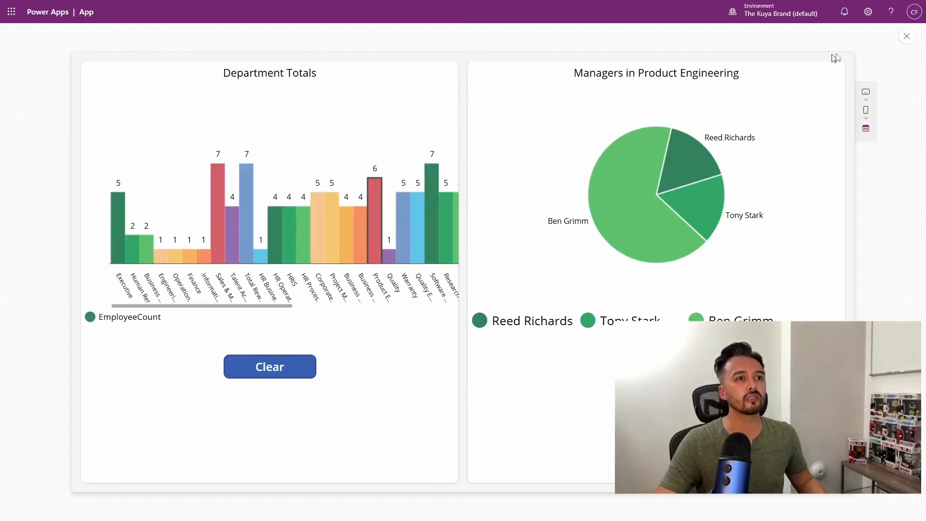
- Leave the preview and examine the Department Totals column chart's OnSelect formula, including the Self.Selected.Department value and the varItem variable
click(907, 36)
click(415, 241)
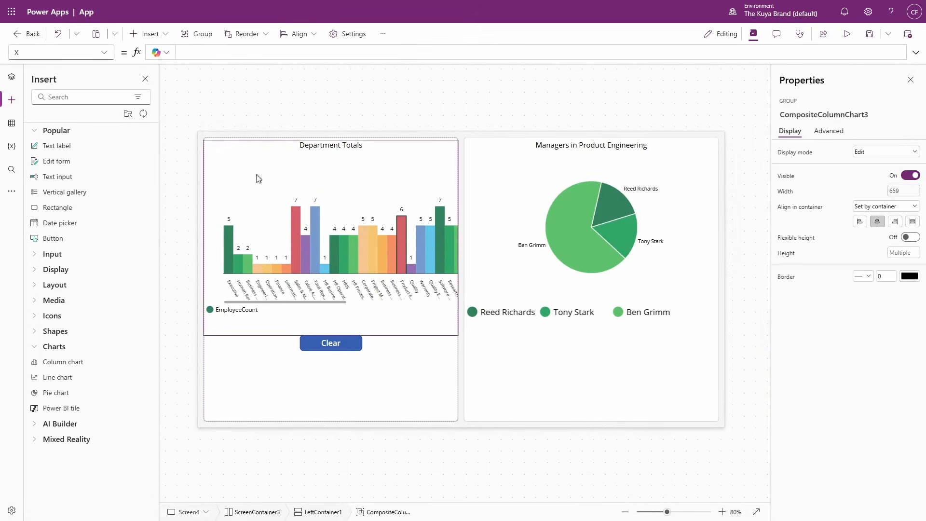
click(413, 242)
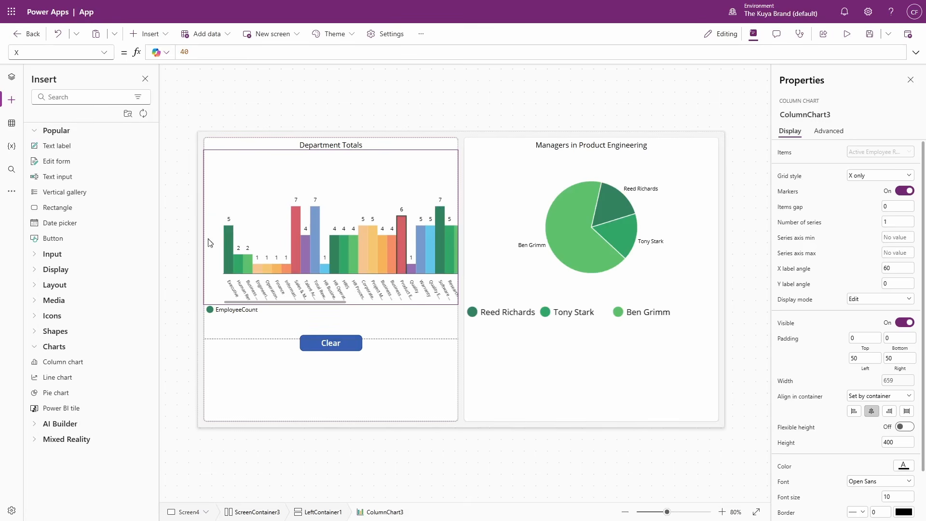
click(107, 54)
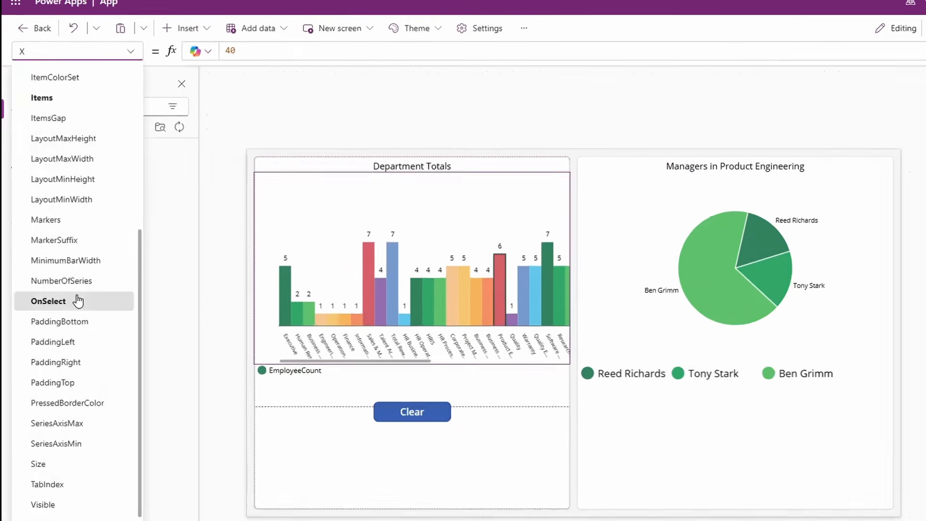
click(54, 252)
drag(550, 48, 215, 52)
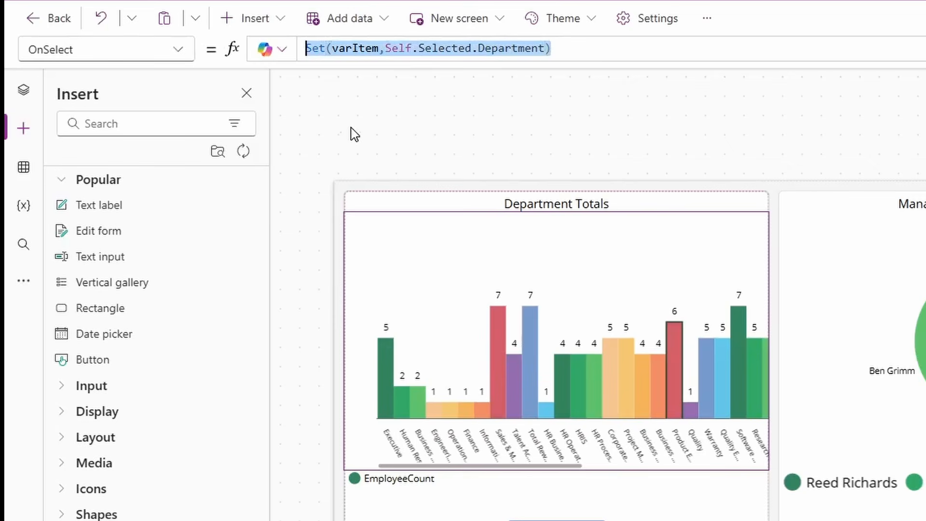
drag(385, 48, 544, 48)
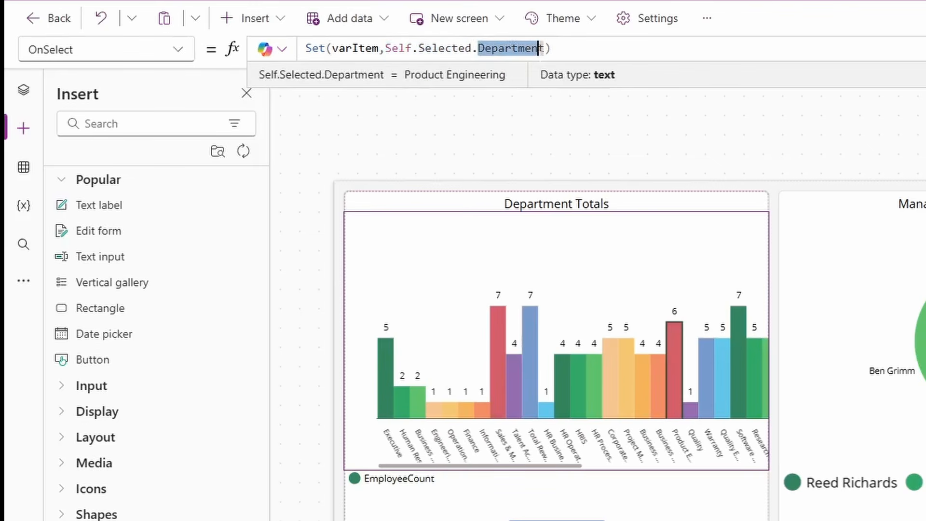
double_click(355, 48)
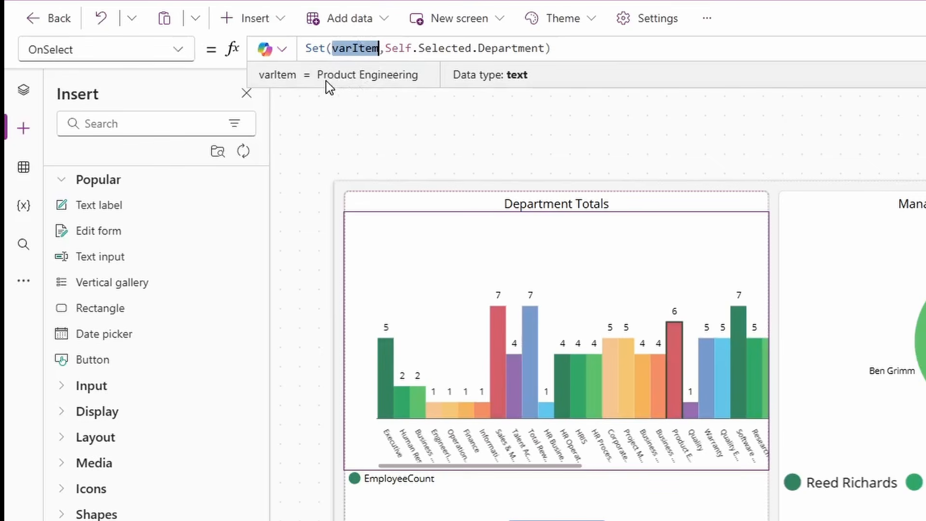
- Examine the Text formula of the pie chart's title label and its use of varItem
click(740, 203)
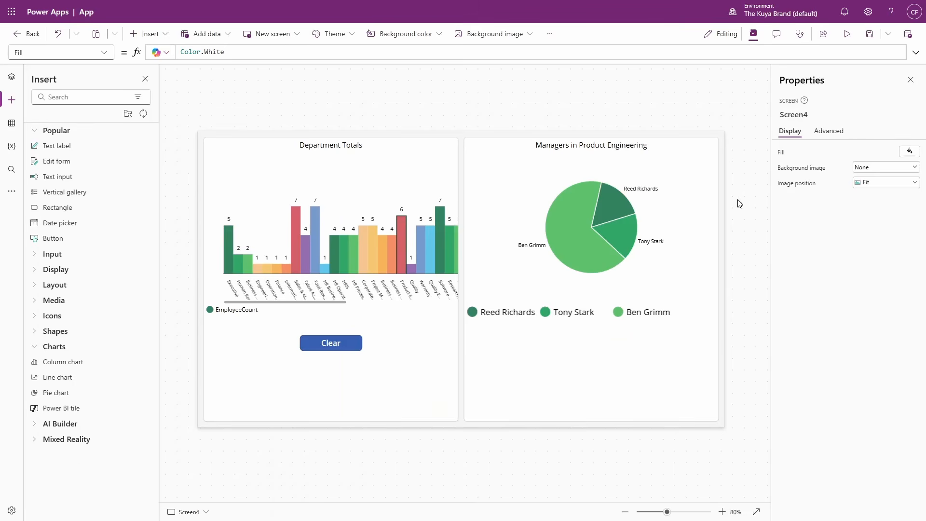
click(645, 174)
click(646, 155)
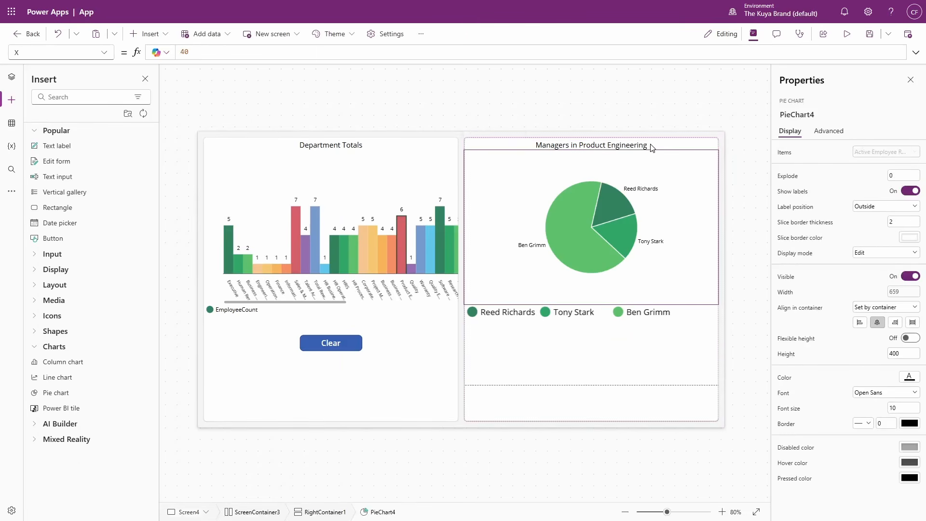
click(651, 148)
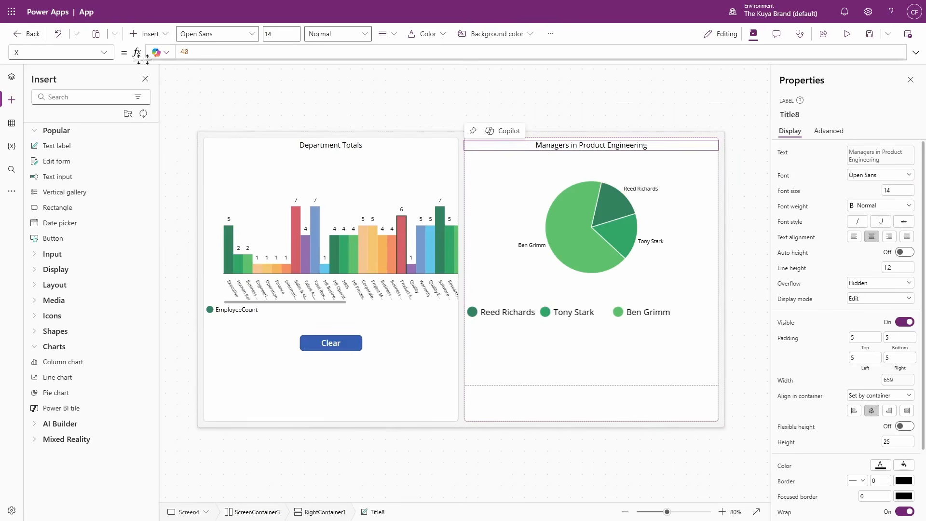
drag(268, 52, 161, 42)
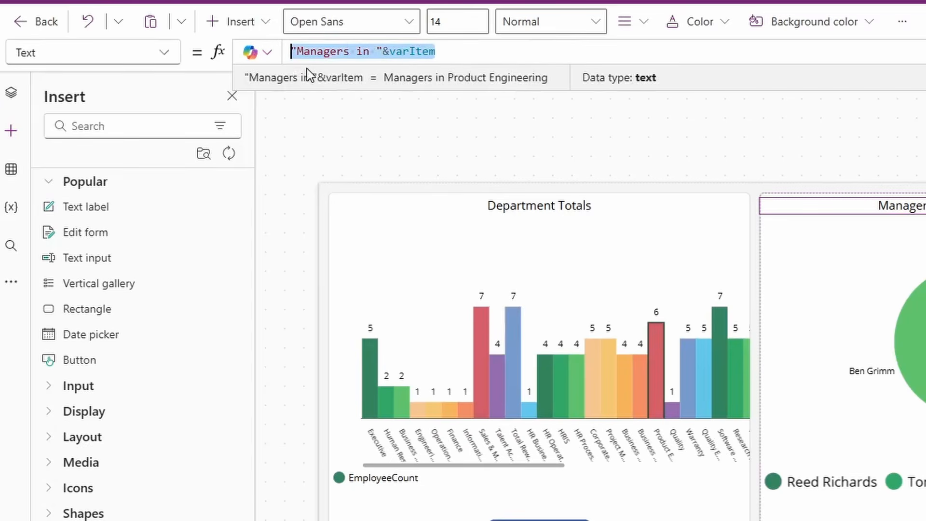
double_click(417, 52)
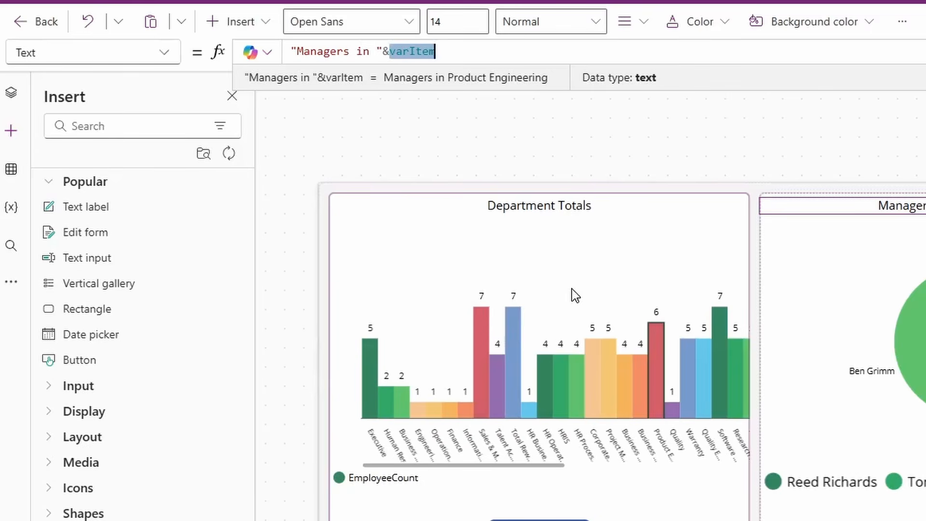
- Expand the managers pie chart's Items formula and examine its Filter on Department by varItem and its Manager grouping
click(681, 187)
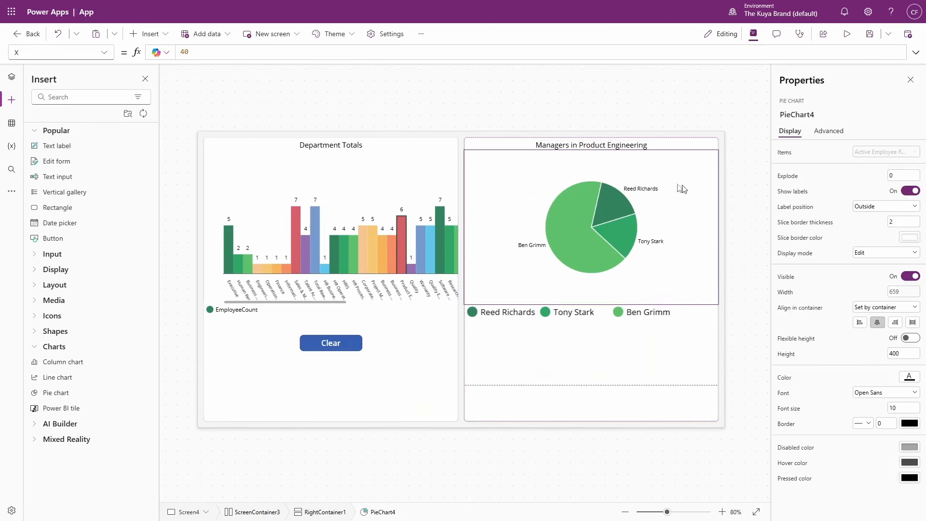
click(105, 52)
click(56, 239)
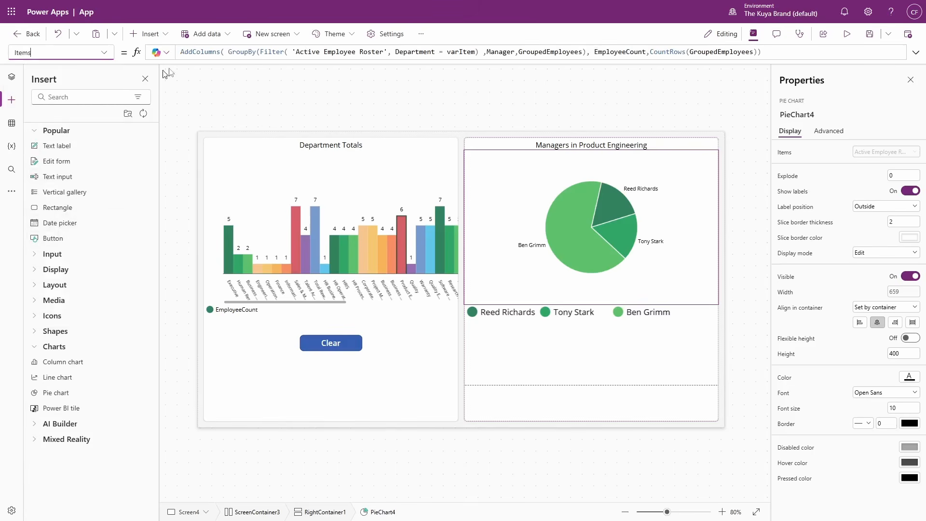
click(916, 52)
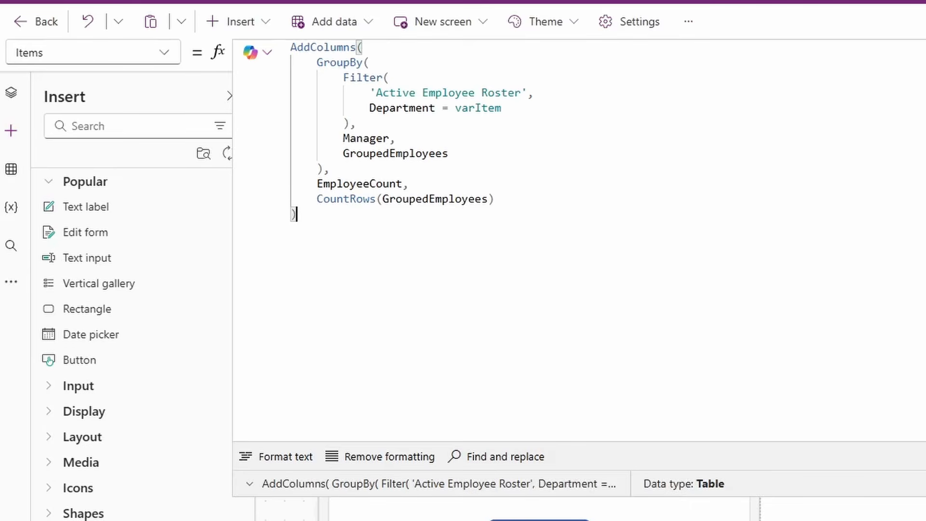
drag(339, 77, 350, 124)
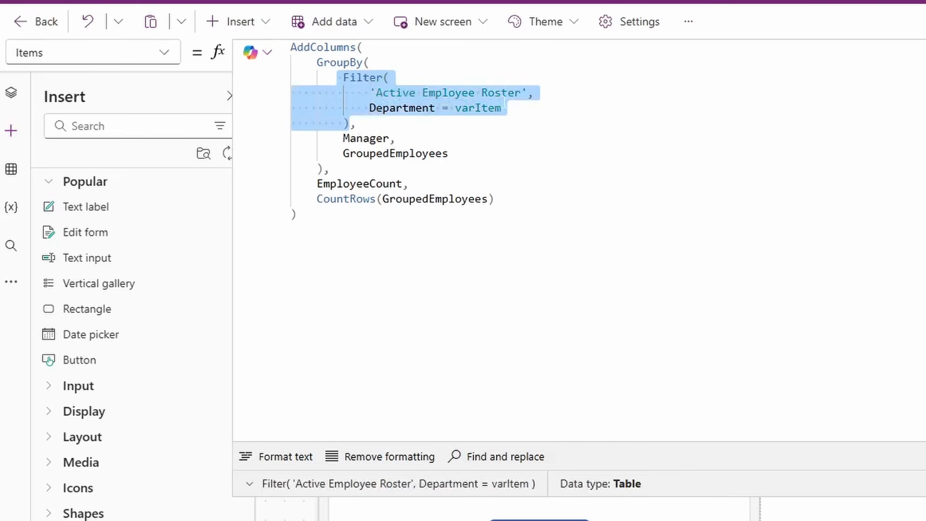
double_click(404, 108)
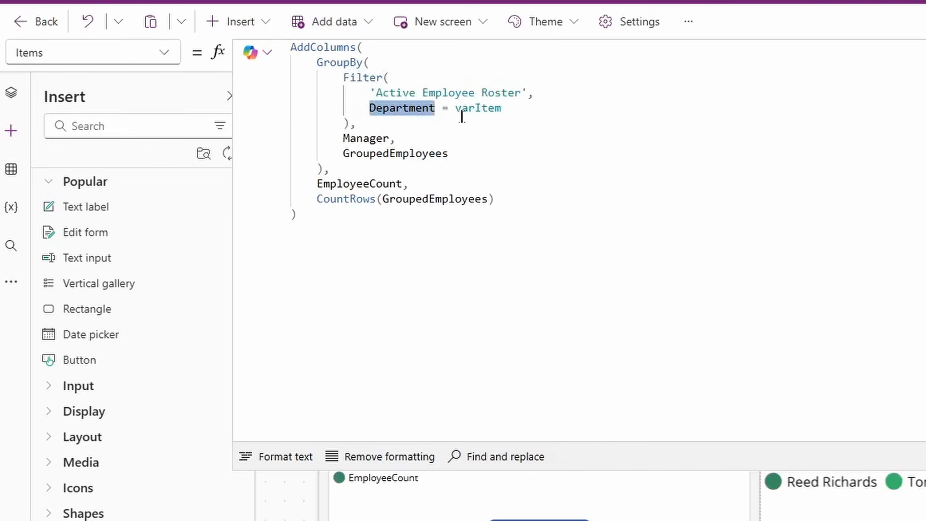
double_click(478, 108)
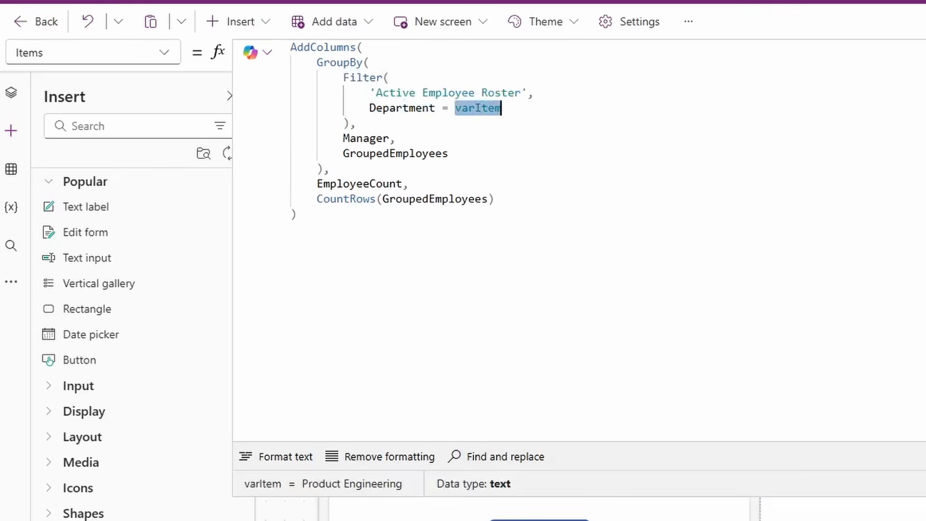
double_click(385, 138)
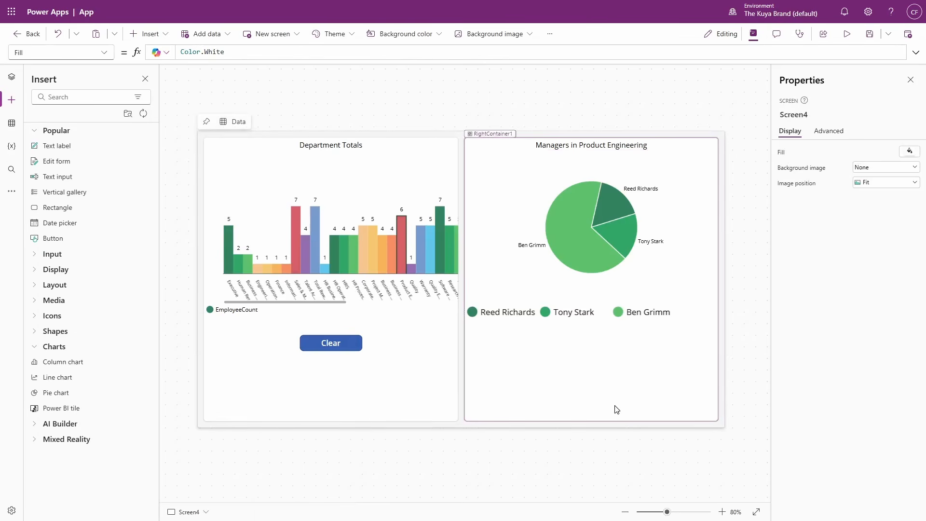
- Examine the Visible formula of the container holding the pie chart and the OnSelect formula of the Clear button
click(611, 406)
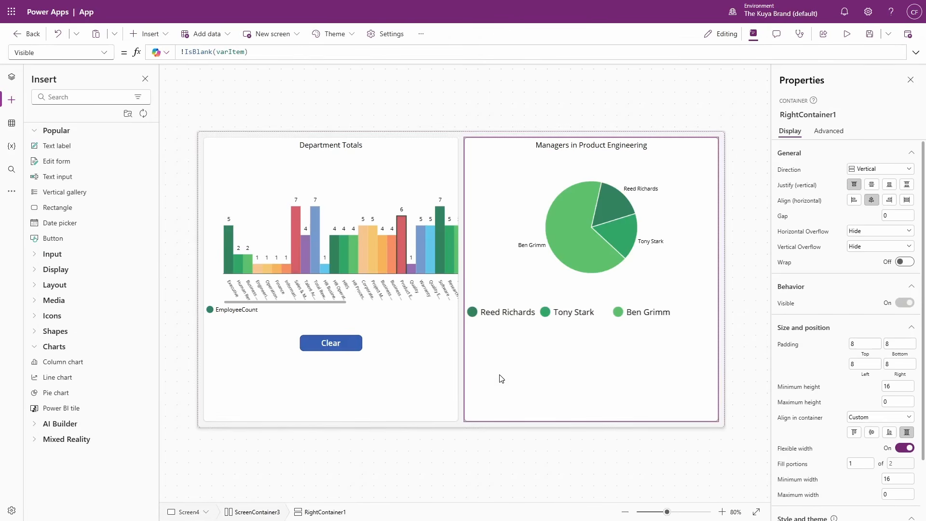
click(275, 51)
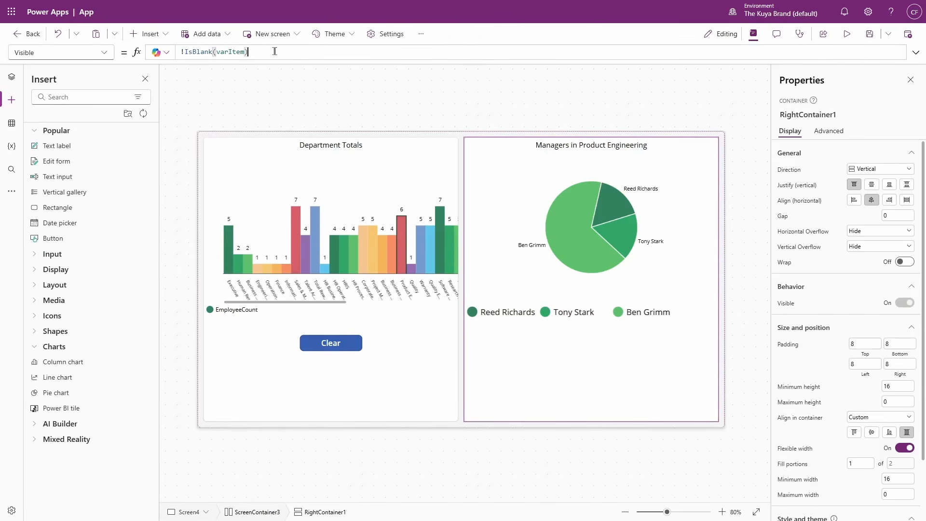
key(ctrl+a)
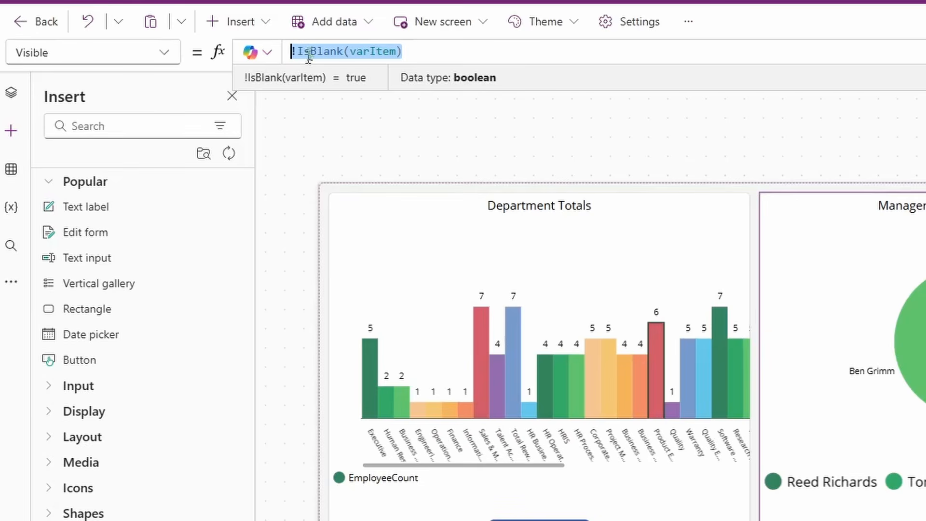
double_click(369, 51)
key(Home)
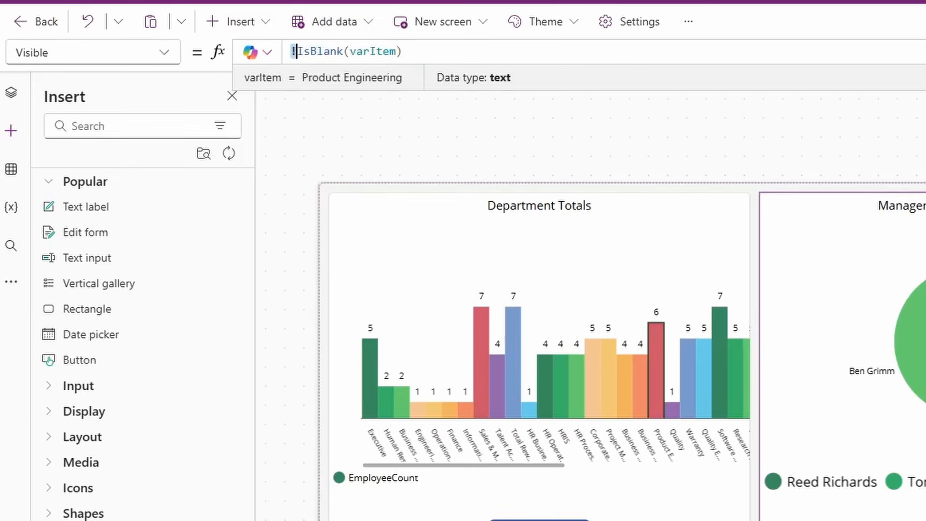
click(369, 51)
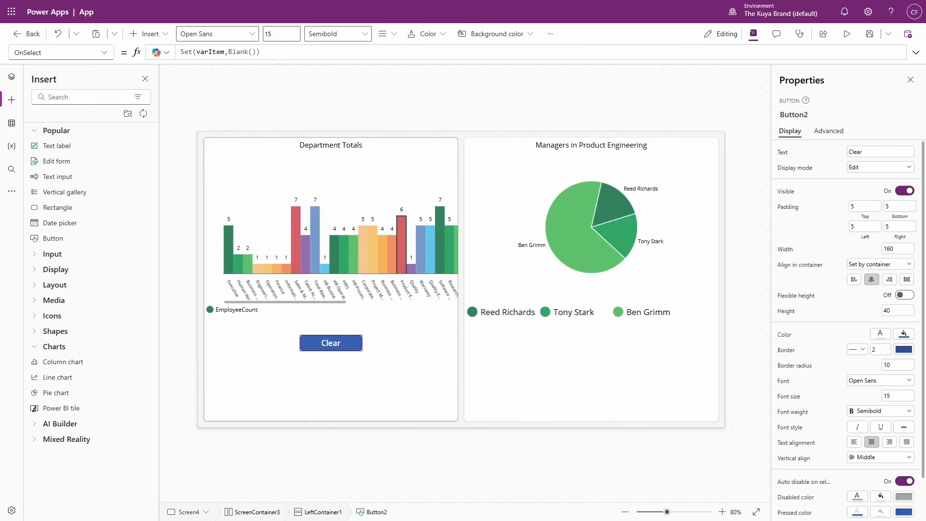
drag(277, 54, 181, 52)
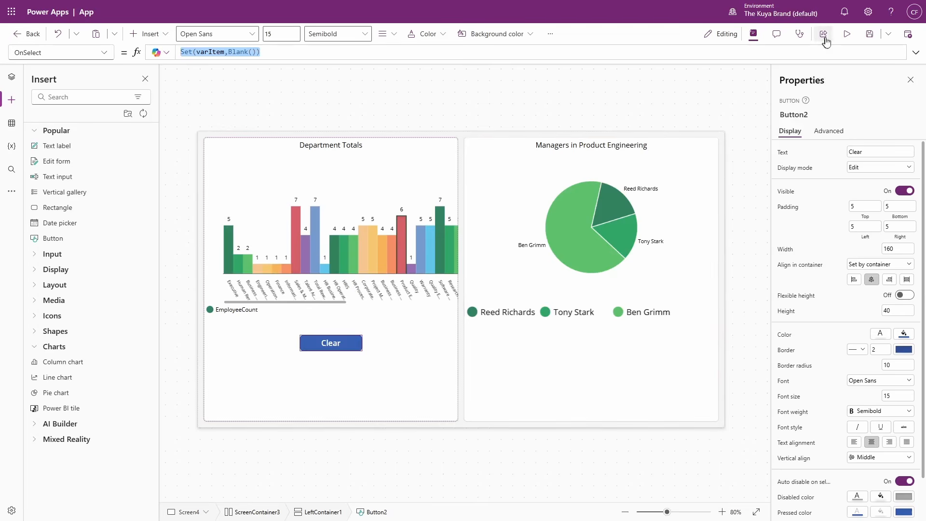
- Preview the app, clear the department selection, and show the managers for Corporate Strategy to check the pie chart and its title
click(846, 34)
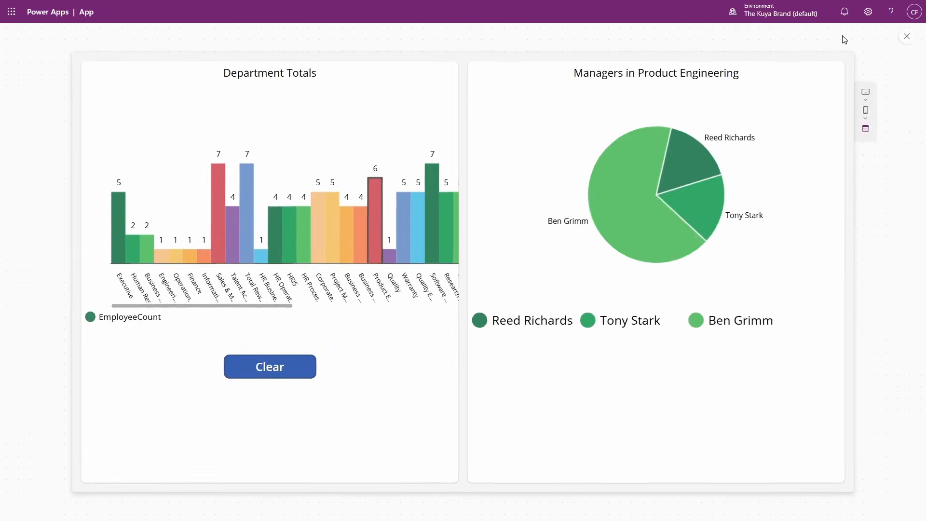
click(280, 370)
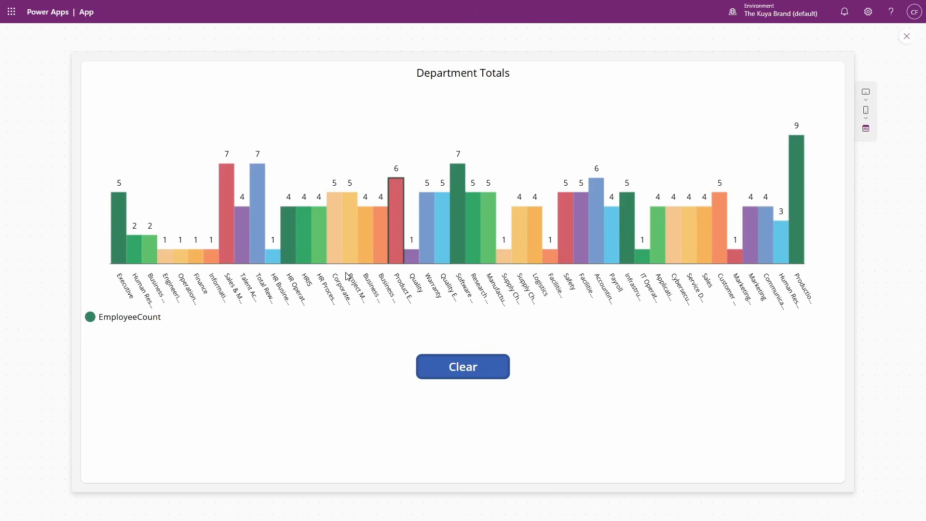
click(336, 249)
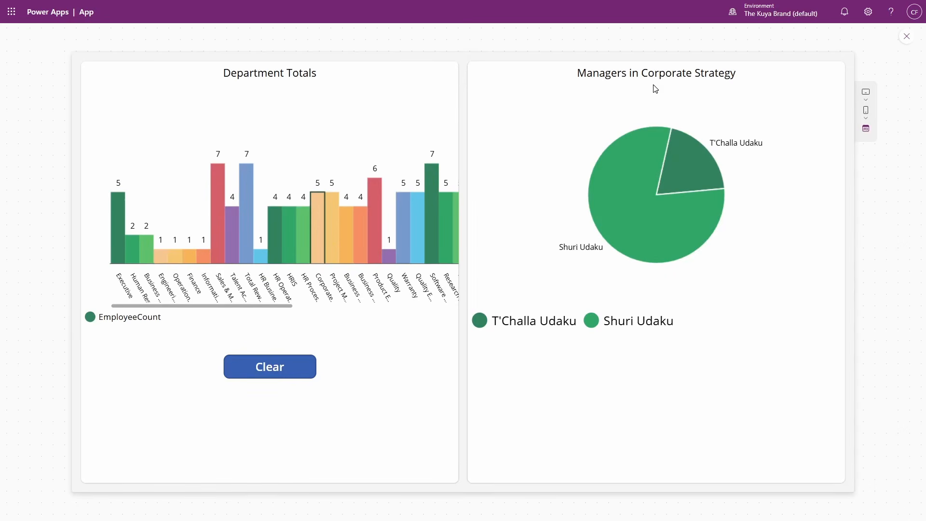
drag(642, 73, 742, 77)
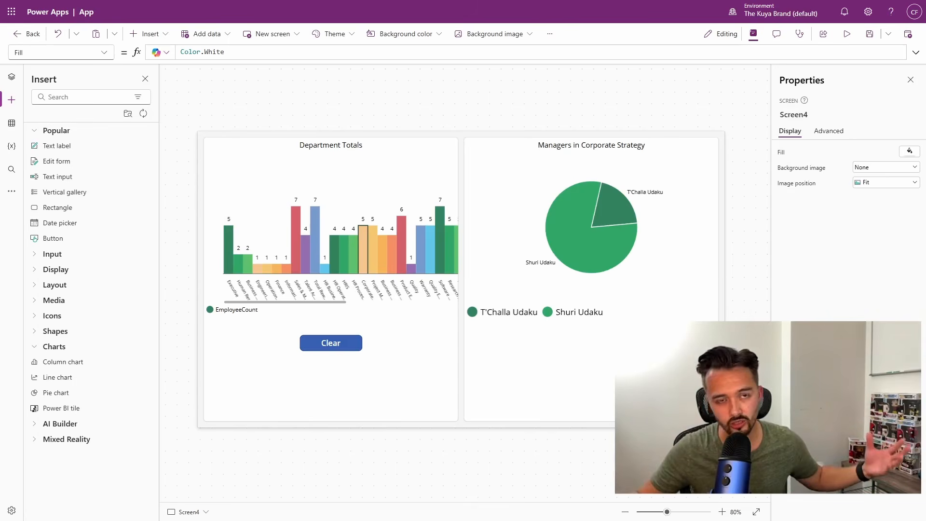
- Add a new screen with the Header and footer layout and rename it Line Chart Screen
click(296, 35)
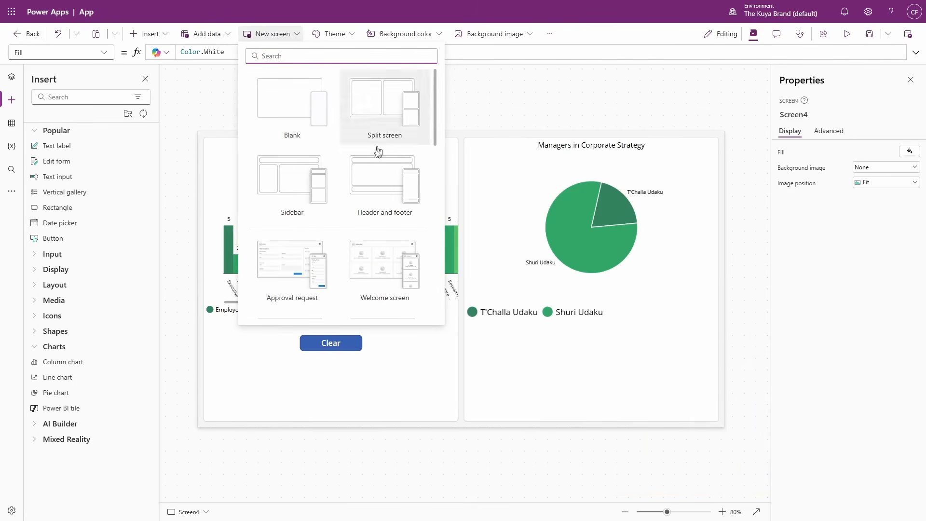
click(408, 188)
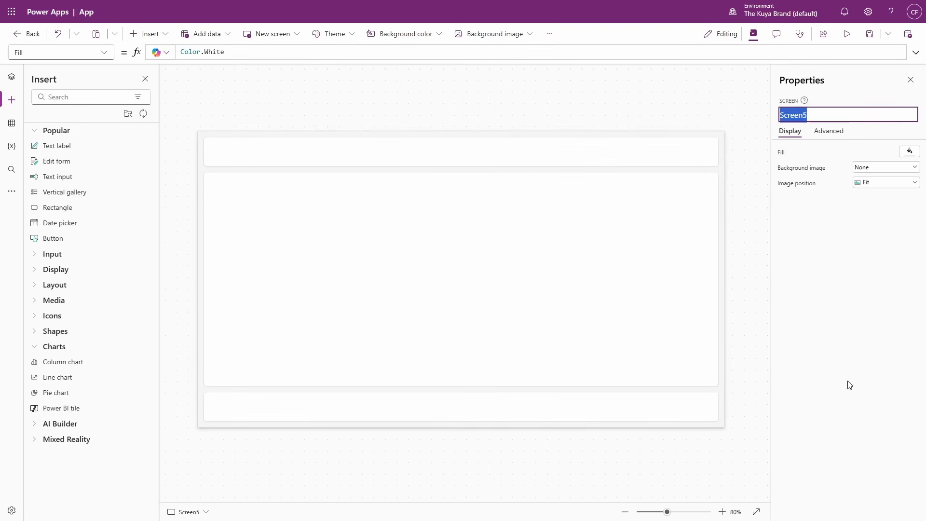
text(Line Chart Screen)
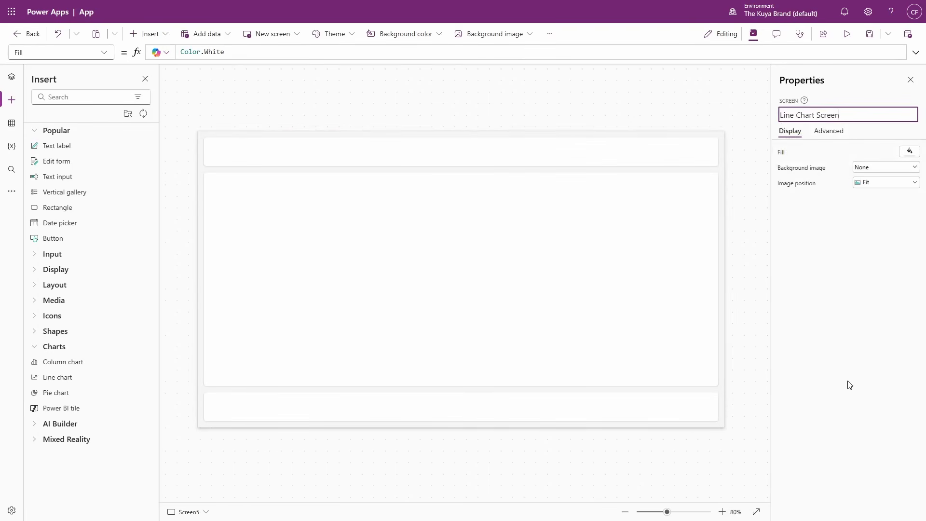
key(Return)
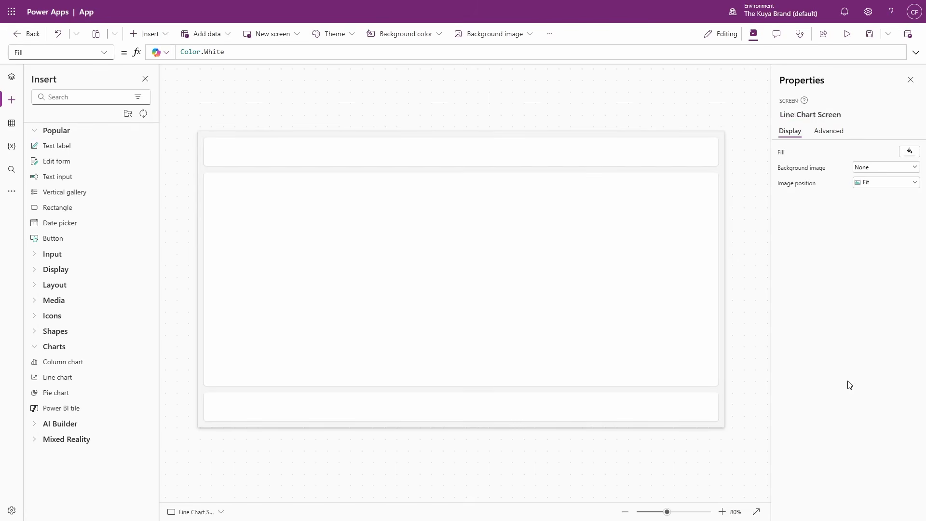
- Insert a line chart into the main container of Line Chart Screen
mouse_move(354, 218)
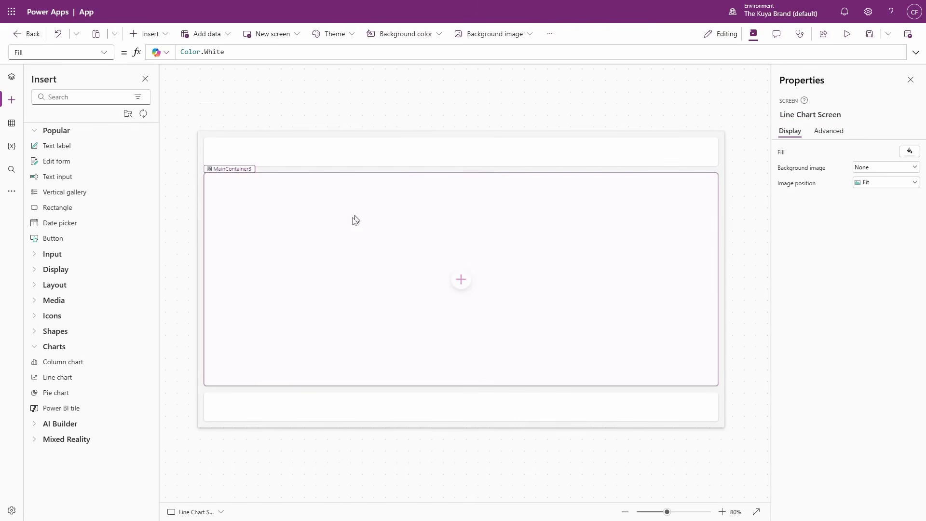
click(464, 281)
scroll(509, 308, down, 1)
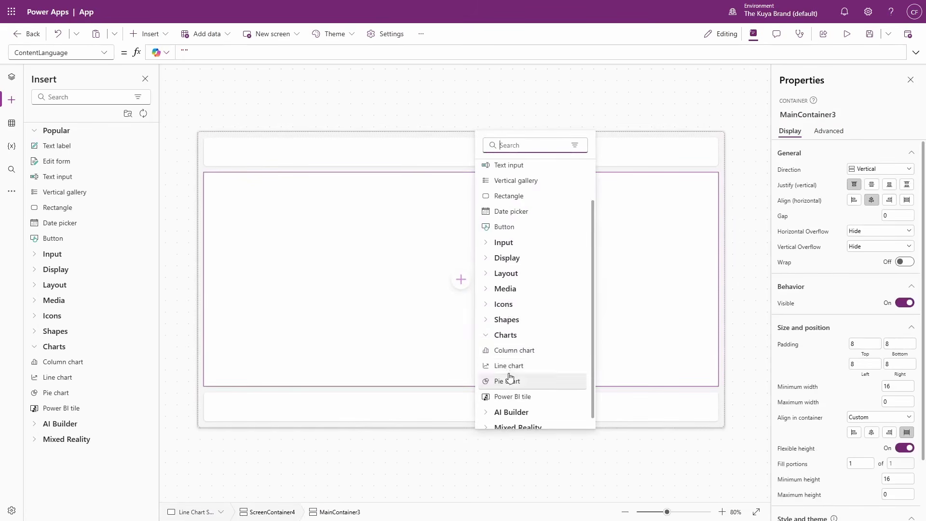
click(510, 366)
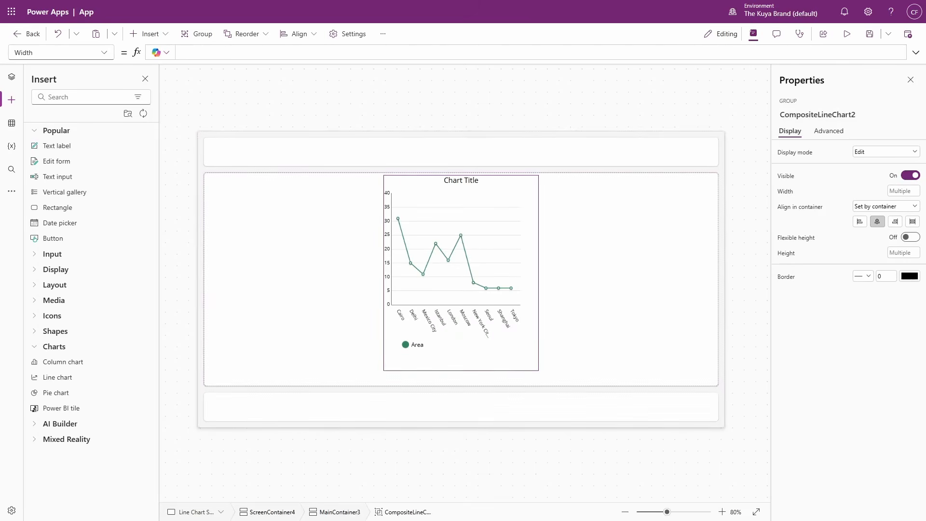
- Set the line chart group's width to Parent.Width and look over its title, chart and legend parts
text(pare)
key(Tab)
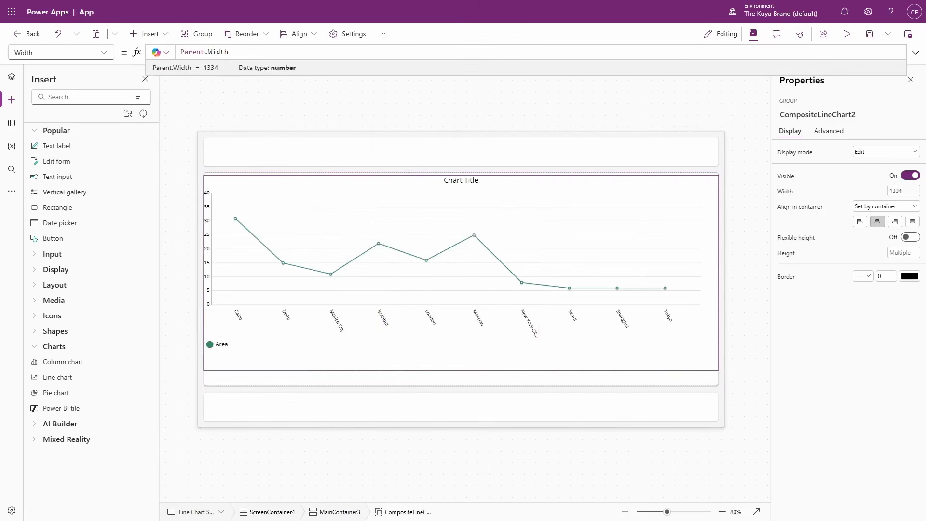
click(460, 181)
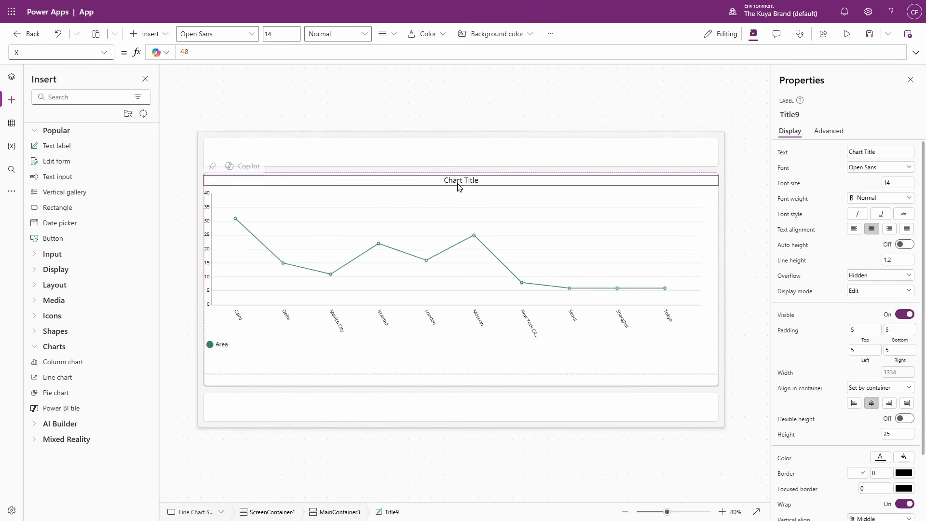
click(498, 268)
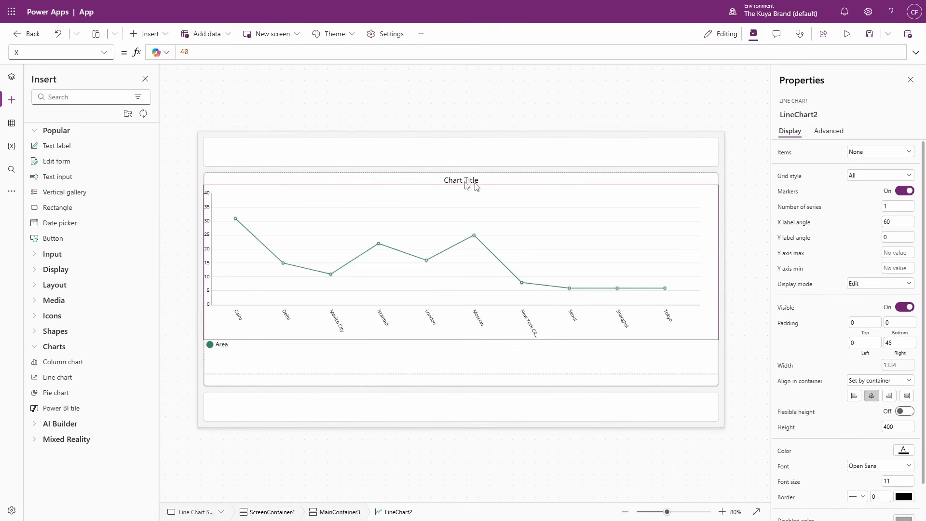
click(267, 366)
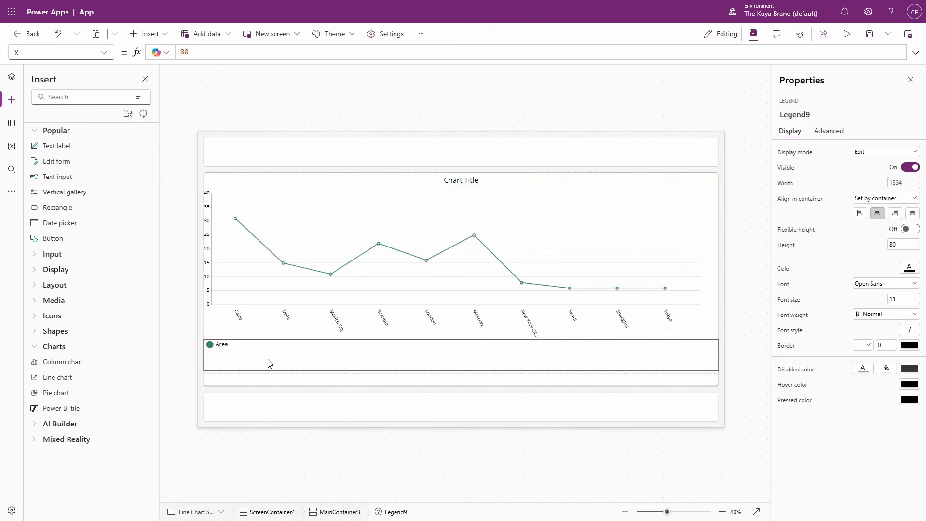
- Replace the line chart's Items sample data with an AddColumns formula that uses 'Active Employee Roster' as its source
click(415, 264)
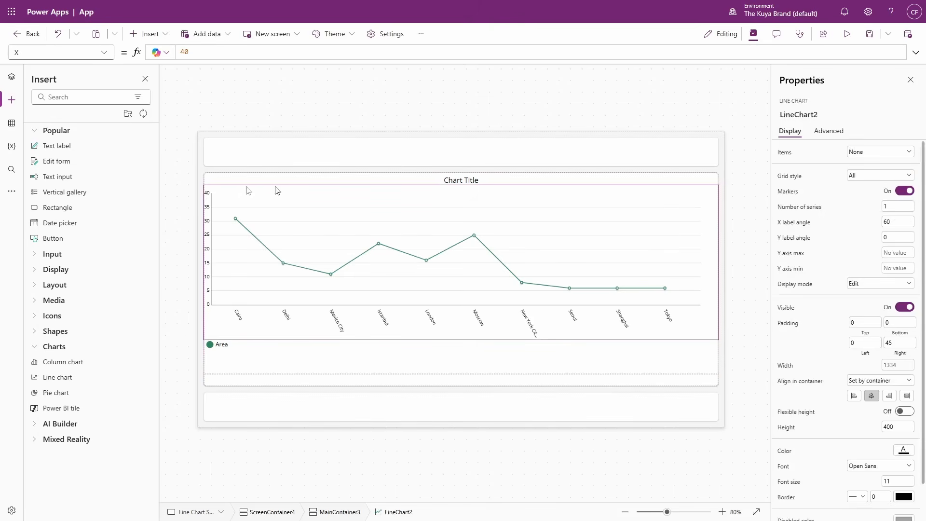
click(101, 52)
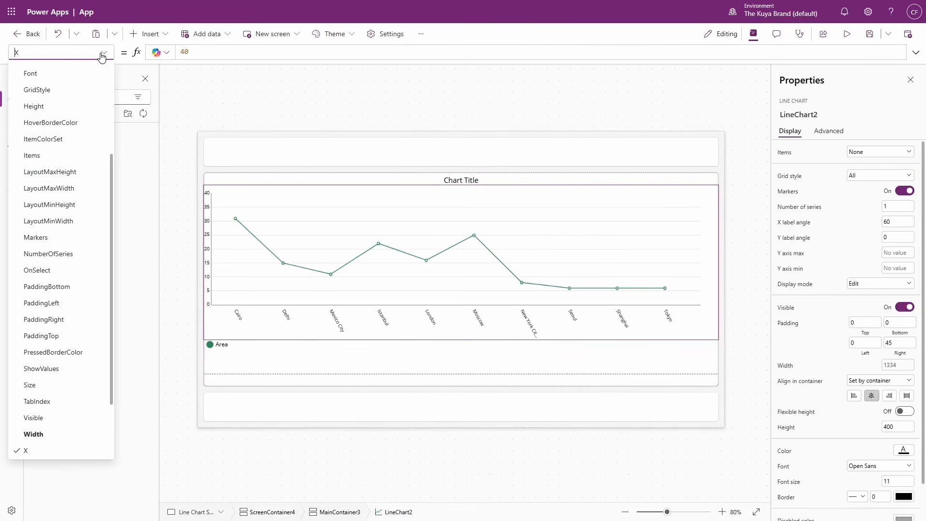
click(70, 162)
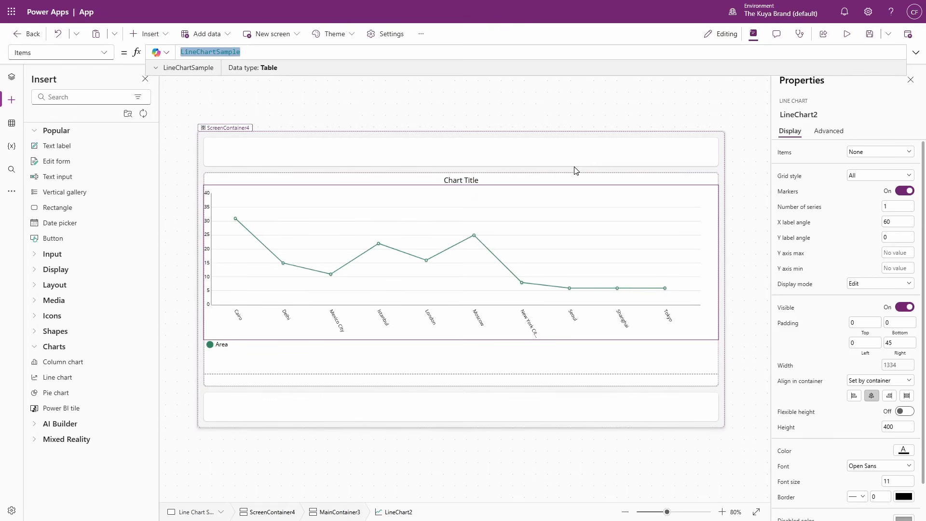
key(BackSpace)
text(ad)
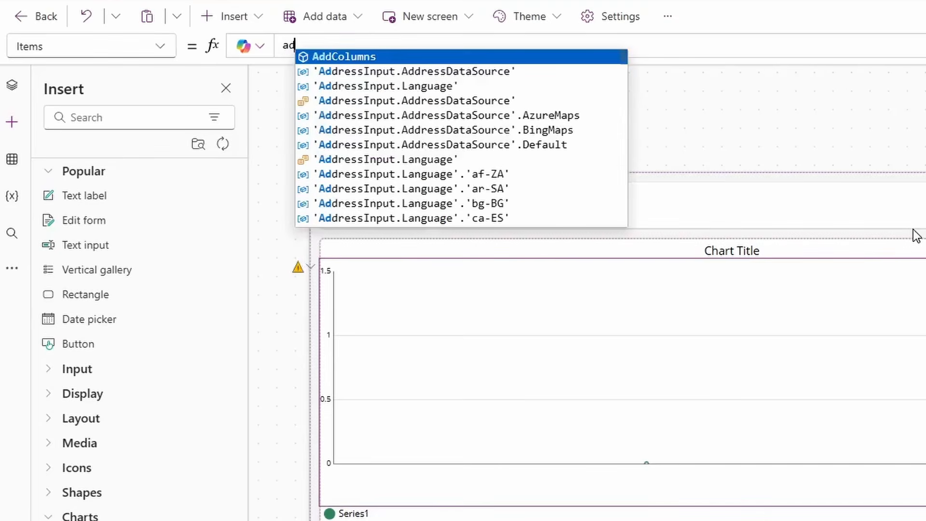
text(d)
key(Tab)
text(active)
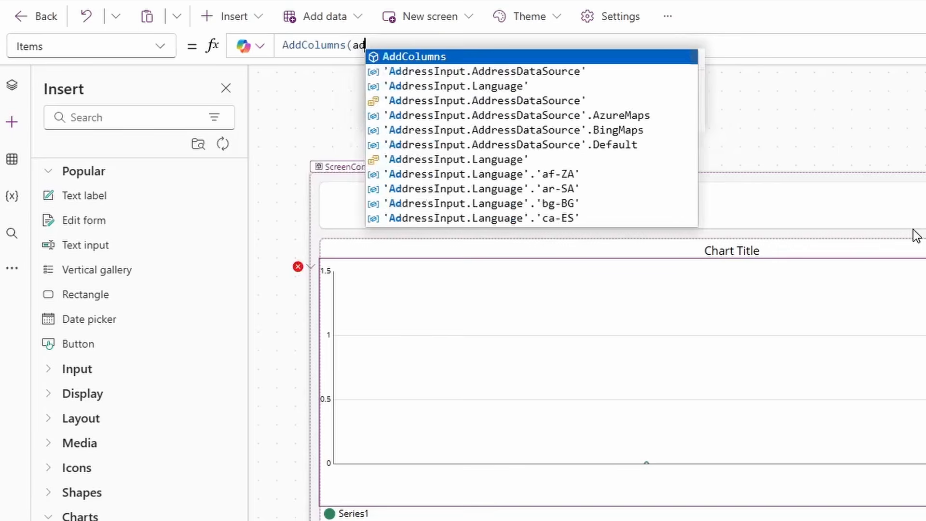
key(Tab)
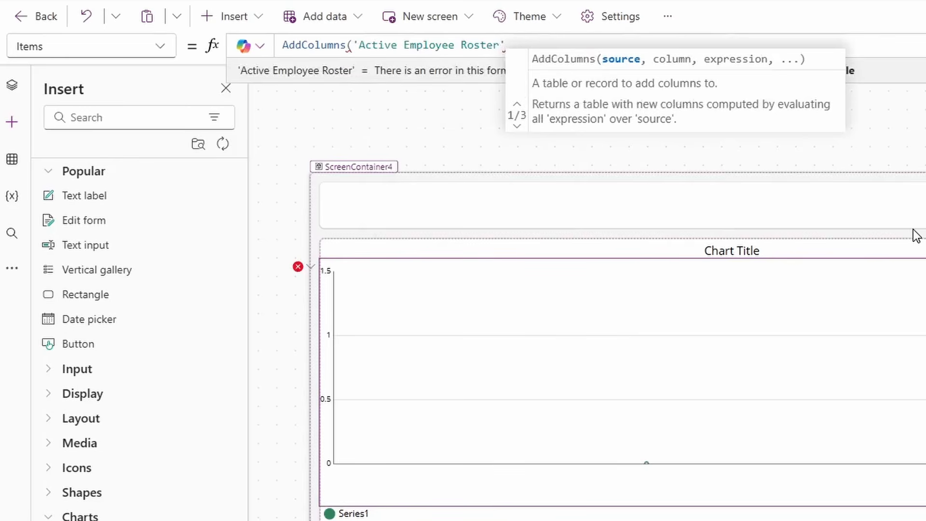
- Complete the AddColumns formula with a HireYear column calculated as Year('Start Date')
text(,HireYear,Yea)
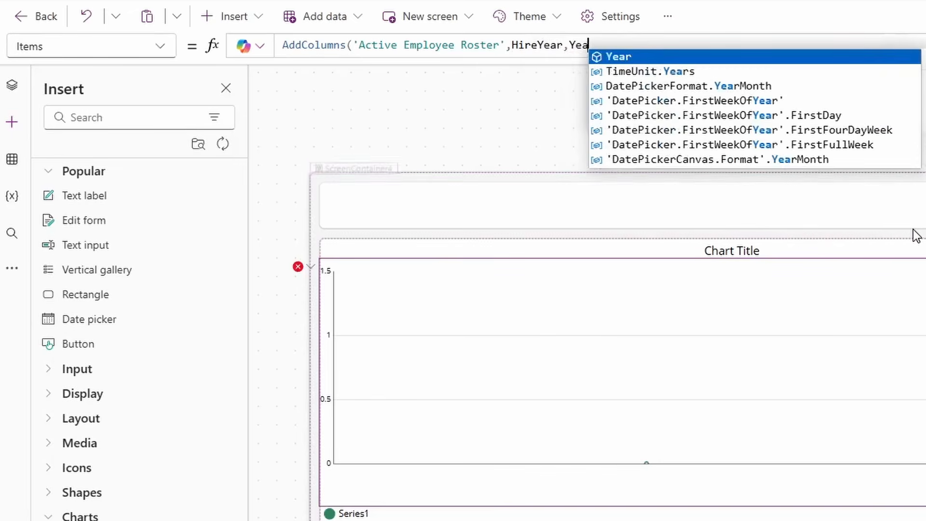
key(Tab)
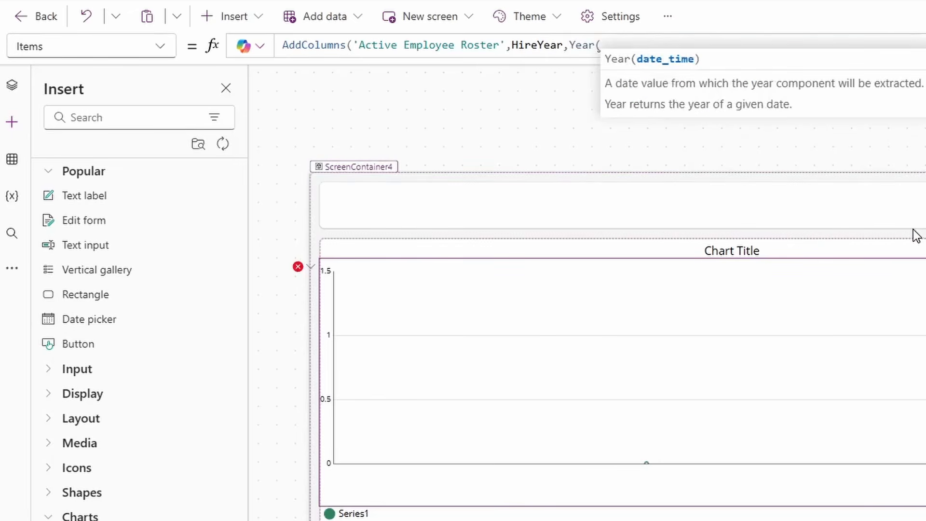
text(start)
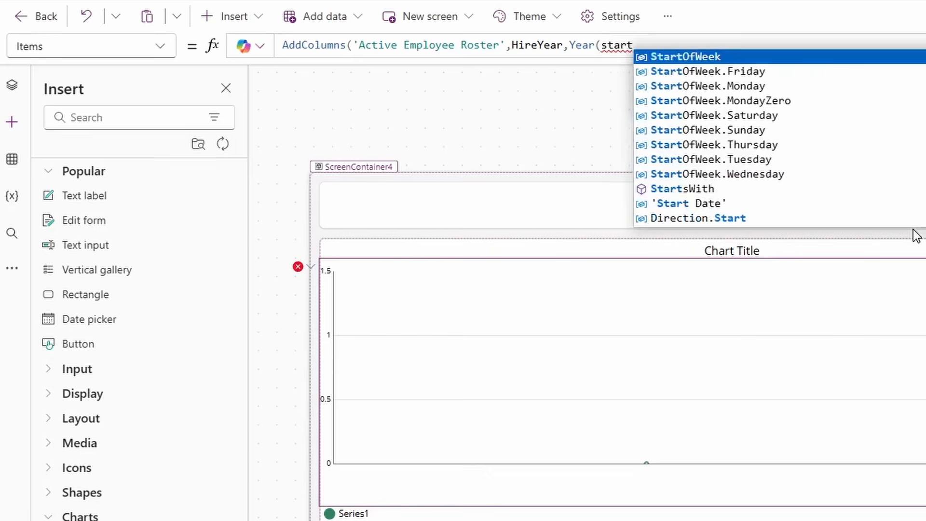
key(Down)
key(Down)
key(Down)
key(Down)
key(Down)
key(Down)
key(Down)
key(Down)
key(Down)
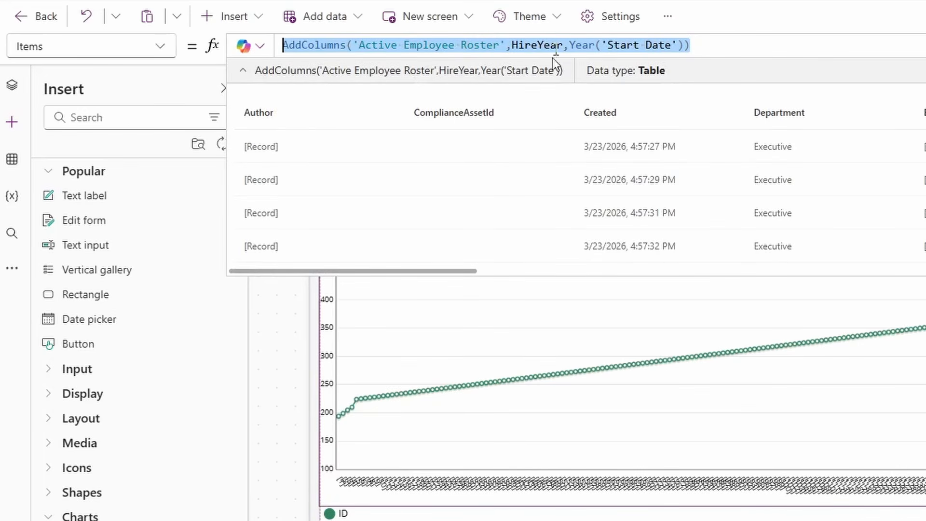
- Examine the parts of the AddColumns formula and the HireYear values in its result table
double_click(536, 45)
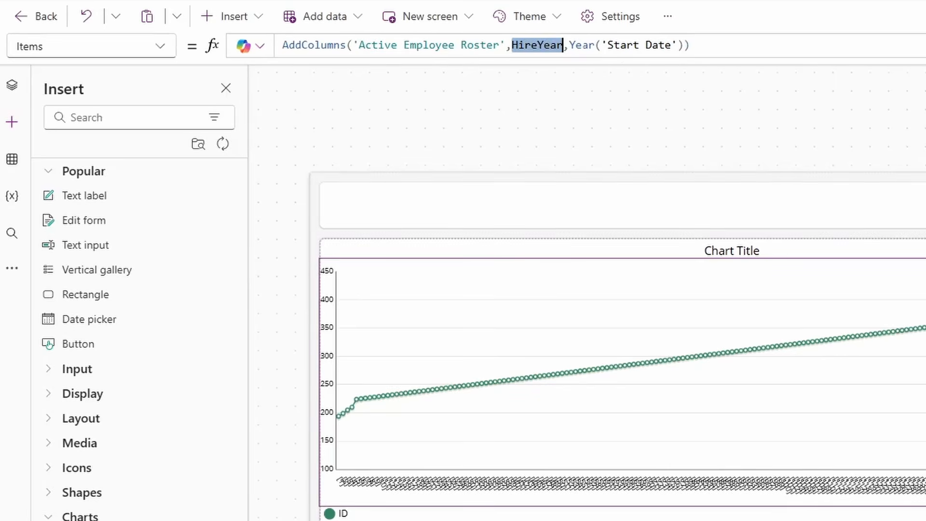
click(595, 44)
drag(603, 44, 685, 45)
drag(752, 42, 276, 48)
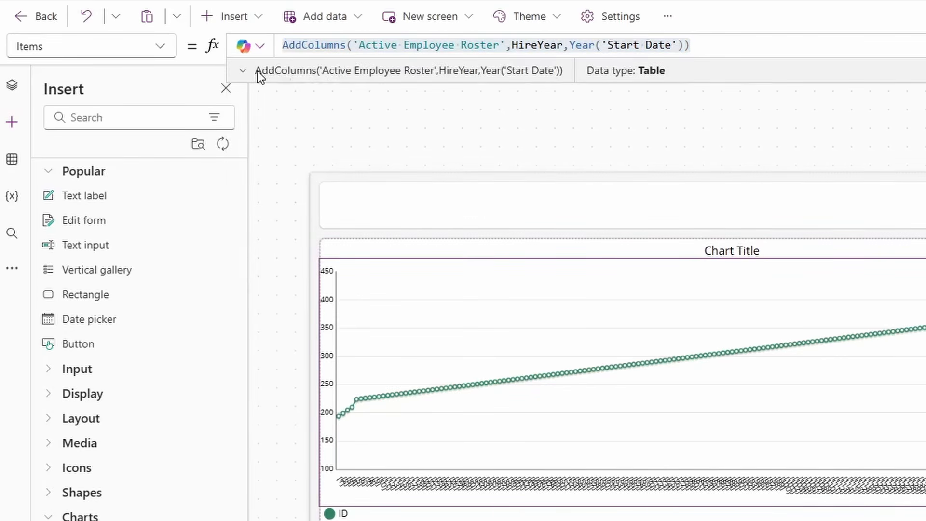
click(257, 70)
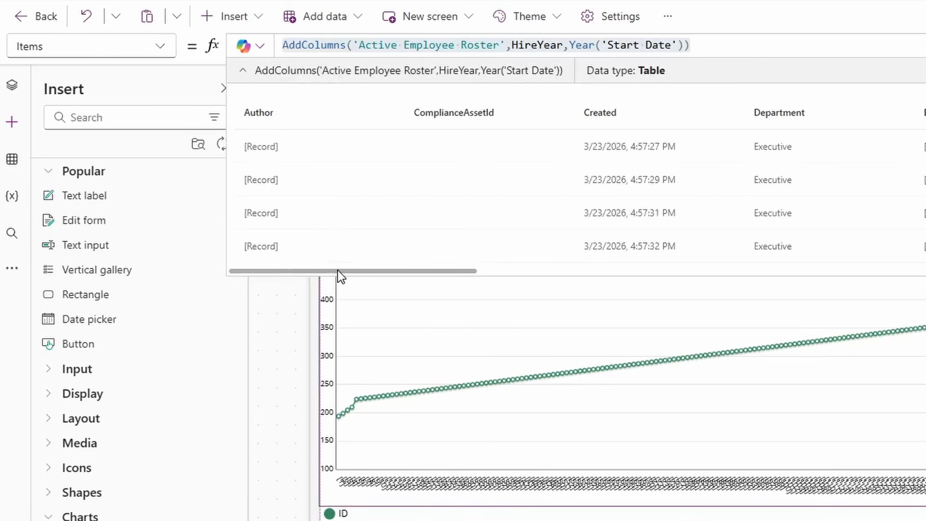
drag(338, 270, 485, 242)
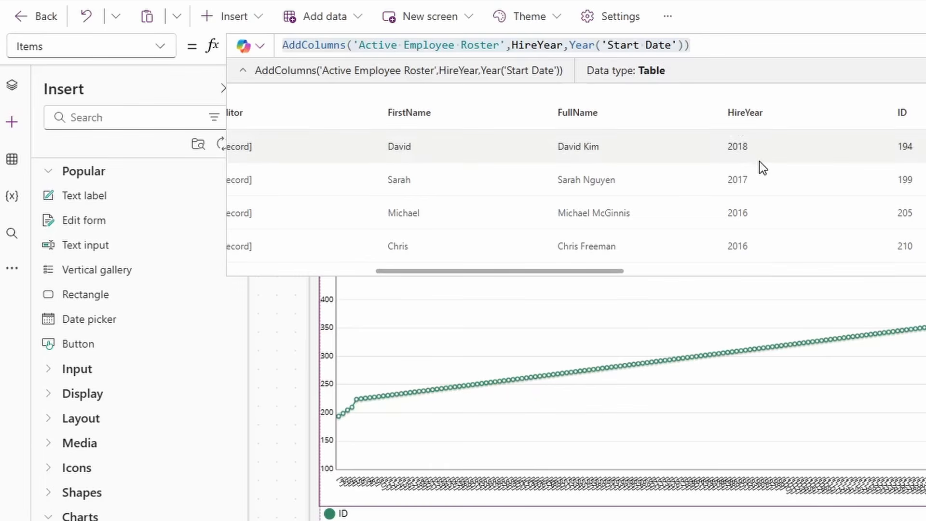
scroll(796, 159, down, 2)
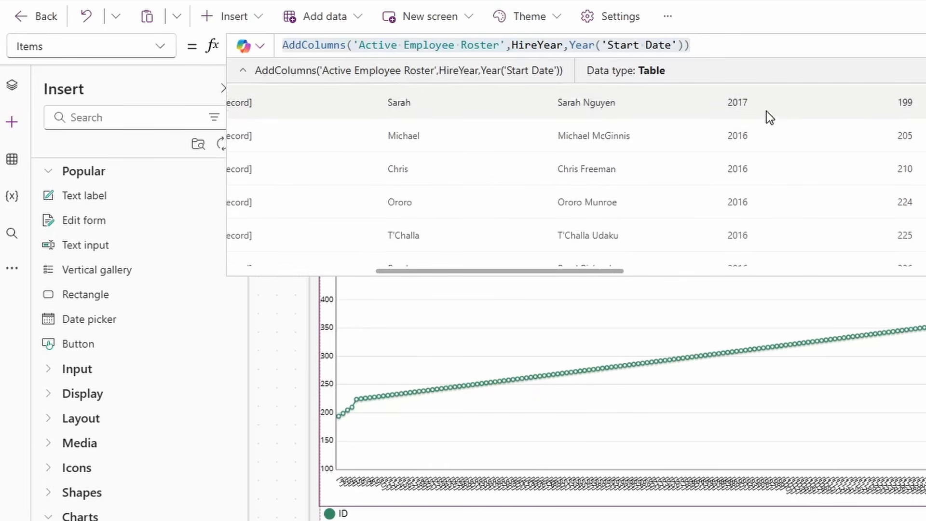
scroll(767, 112, down, 10)
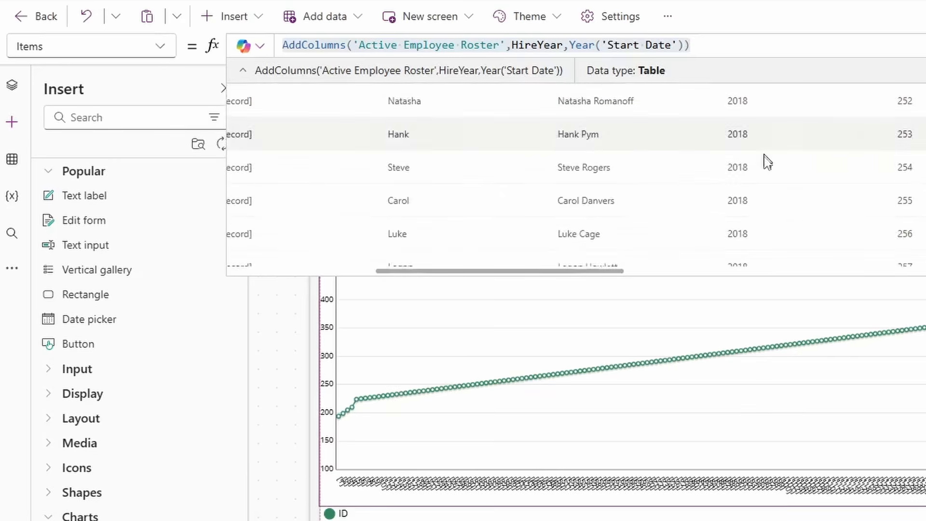
scroll(767, 162, down, 5)
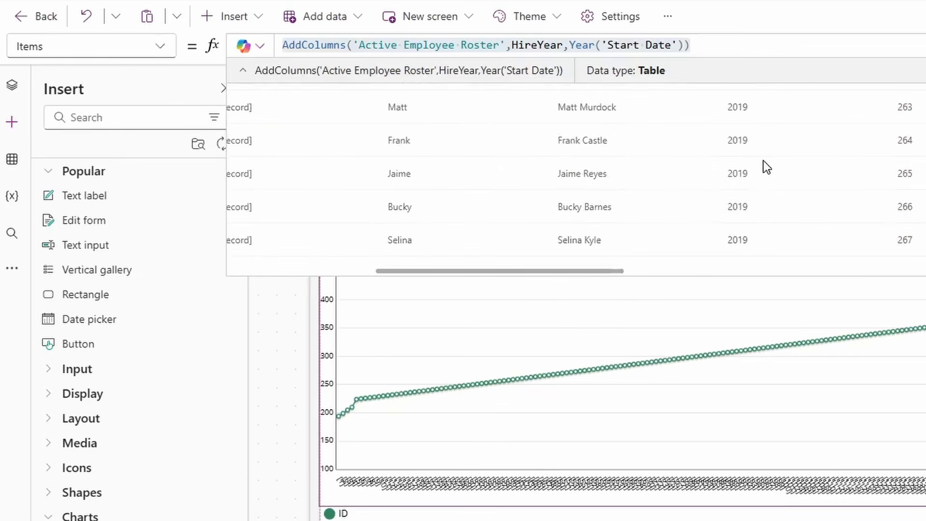
click(740, 50)
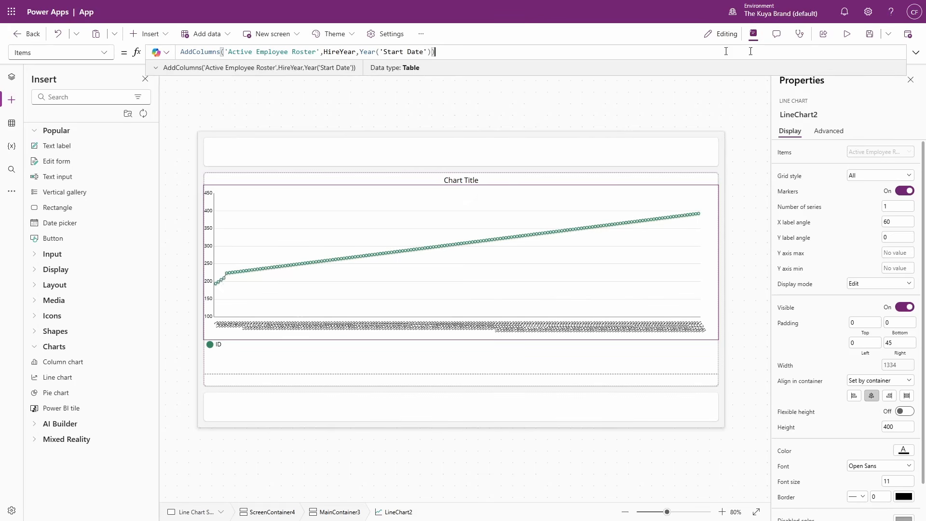
- Wrap the line chart's Items formula in GroupBy, grouping by HireYear into a column named Employees
click(916, 53)
drag(151, 81, 29, 84)
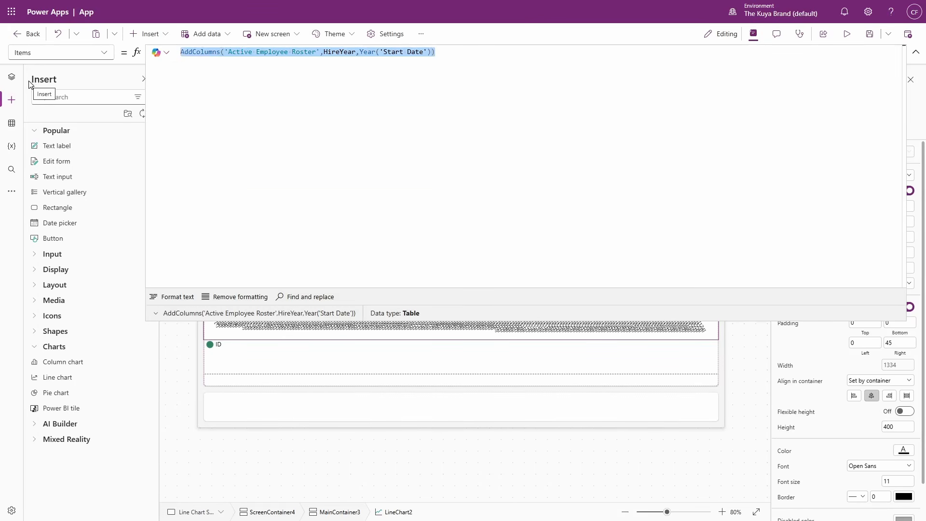
key(Left)
key(Left)
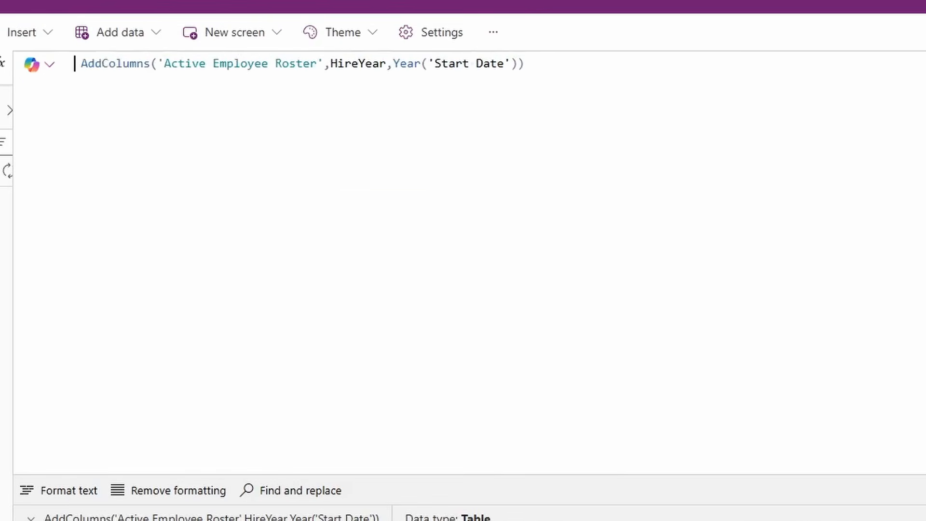
text(group)
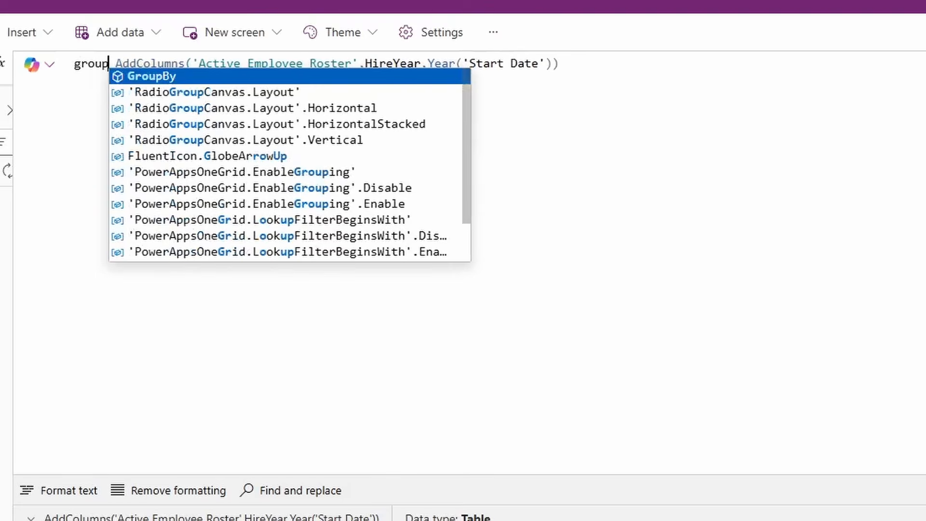
key(Tab)
key(End)
text(,HireYear,)
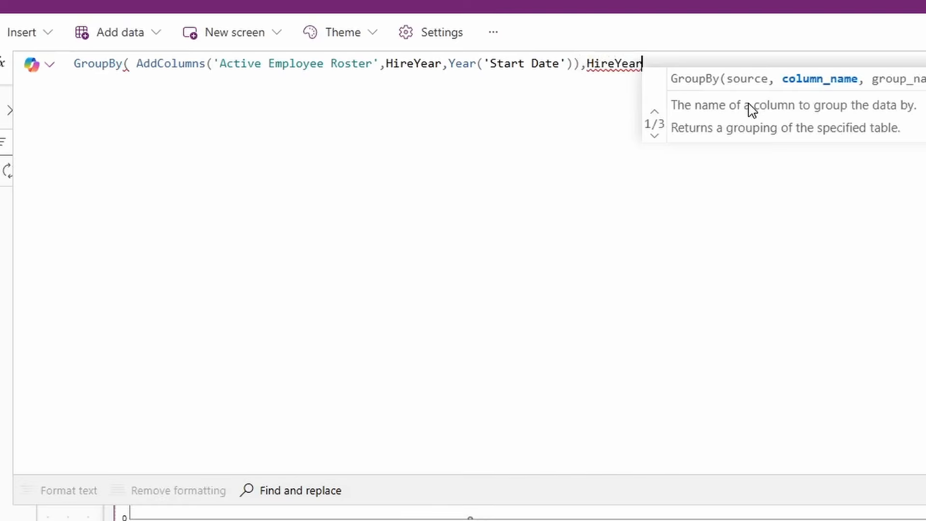
text(emplo)
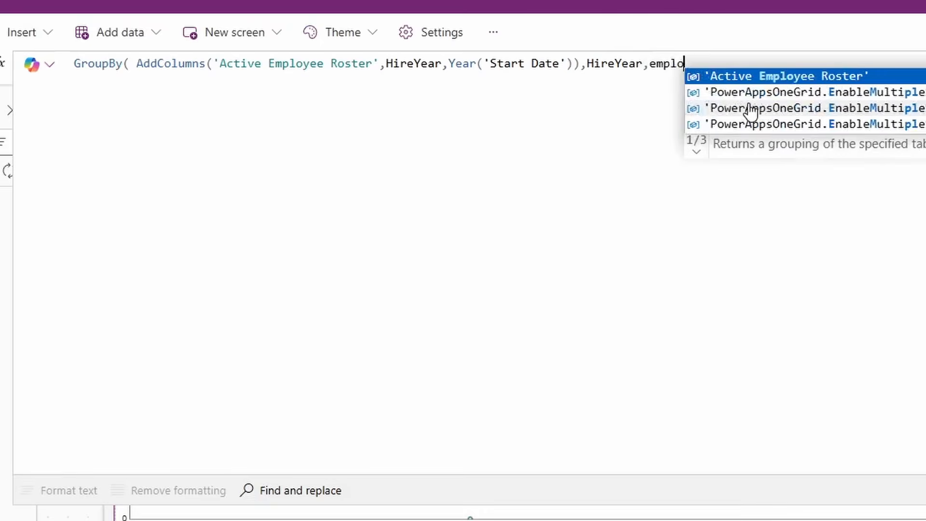
key(BackSpace)
key(BackSpace)
key(BackSpace)
key(Tab)
text())
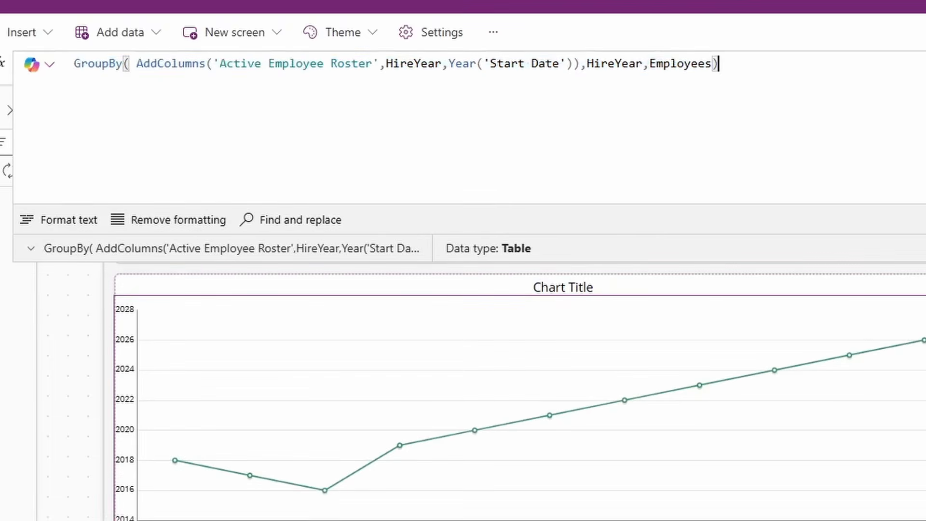
- Check the Employees and HireYear columns in the result table of the GroupBy formula
click(112, 249)
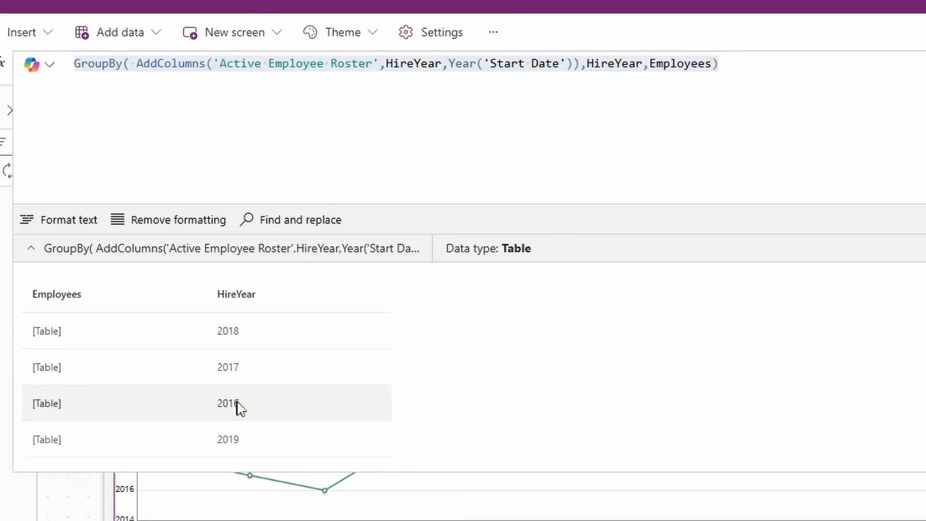
scroll(231, 442, down, 3)
scroll(232, 442, up, 3)
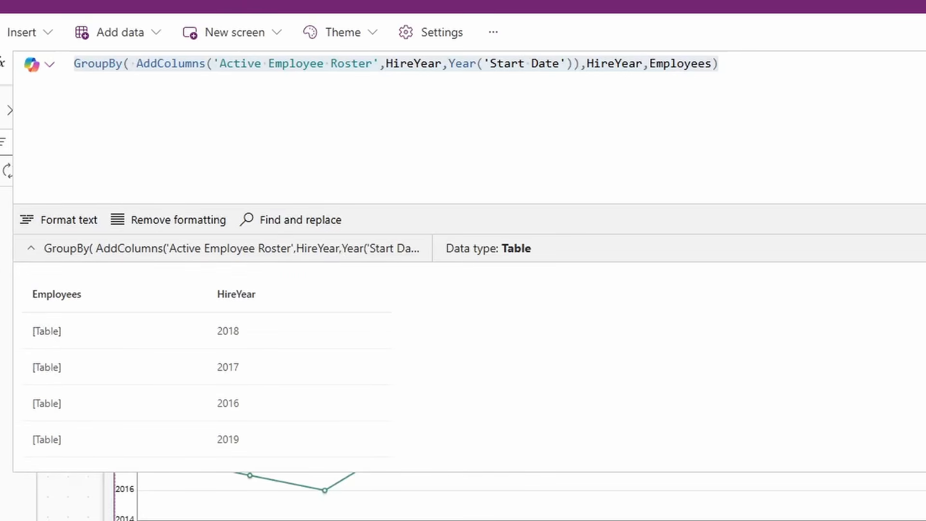
- Wrap the line chart's whole GroupBy formula in an outer AddColumns function
click(620, 159)
key(ctrl+shift+Home)
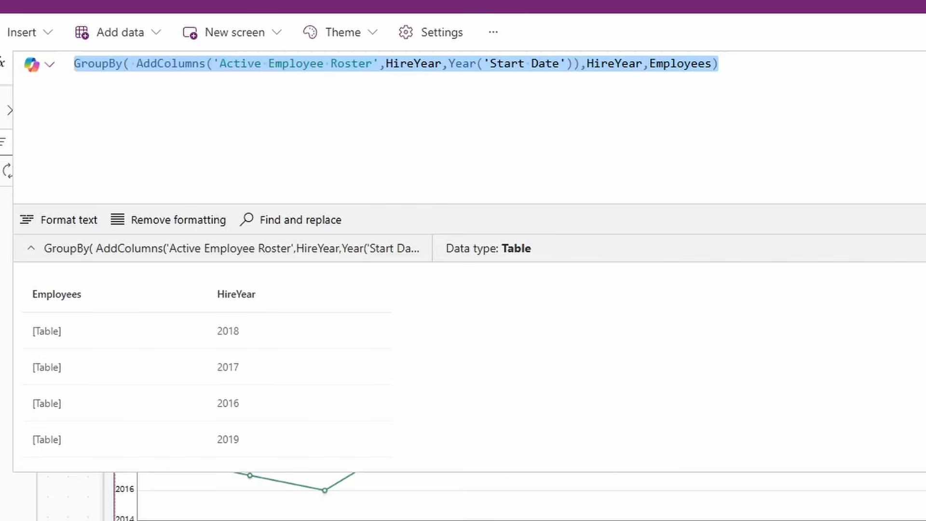
key(Home)
key(Left)
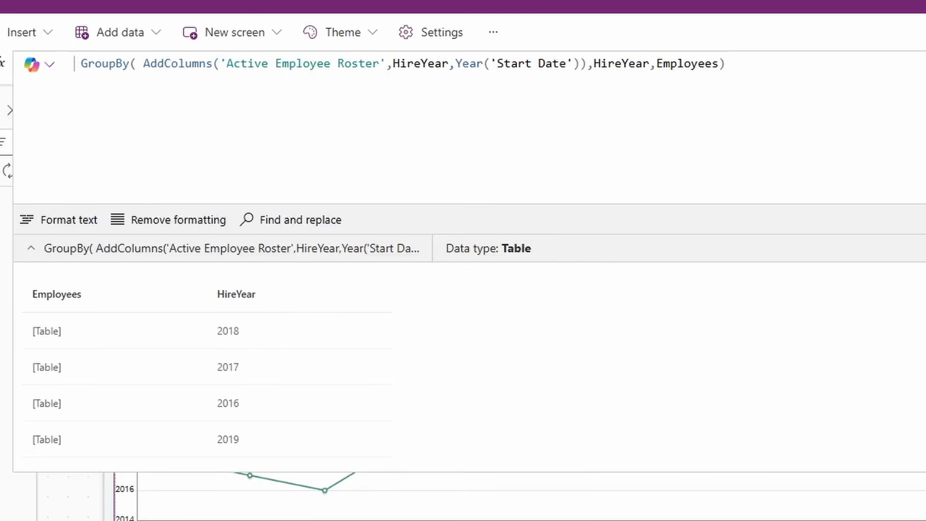
text(add)
key(Tab)
key(ctrl+shift+End)
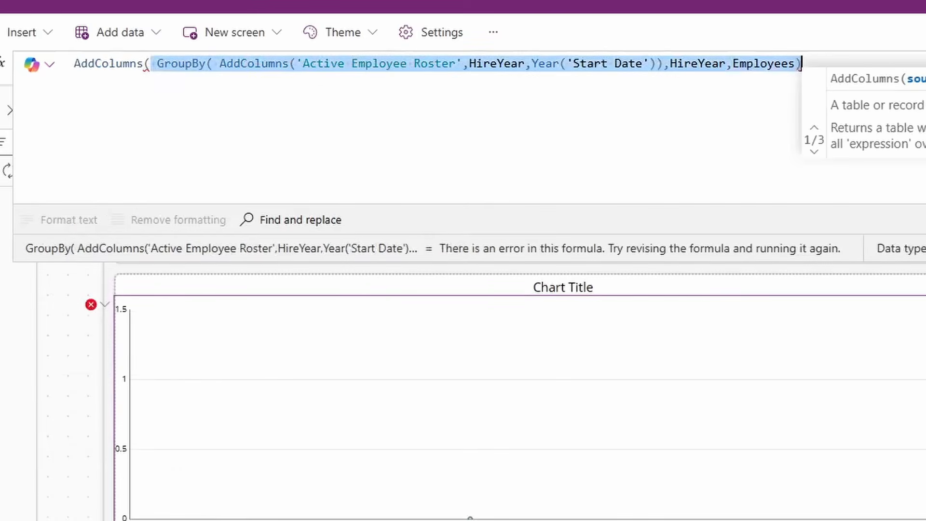
key(End)
- Complete the outer AddColumns with an EmployeeCount column calculated as CountRows(Employees), and collapse the expanded formula editor
text(, EmployeeCount)
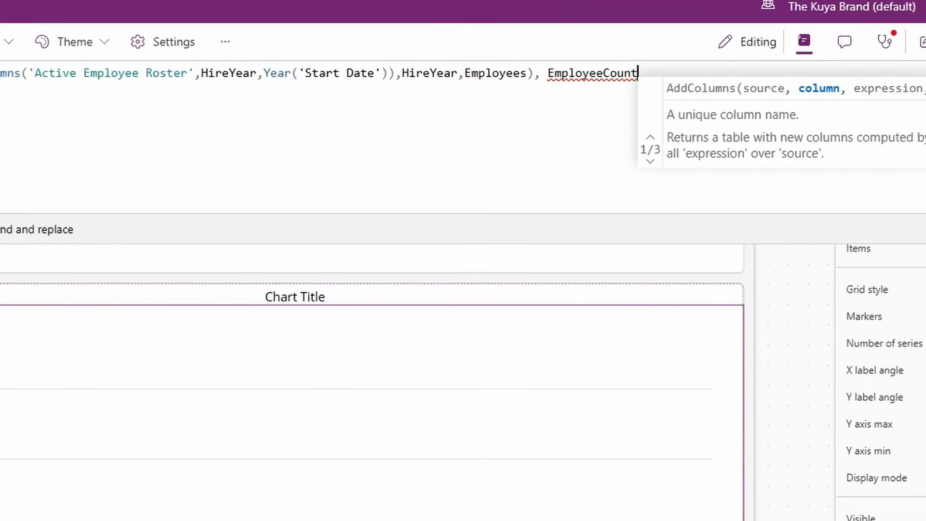
text(,count)
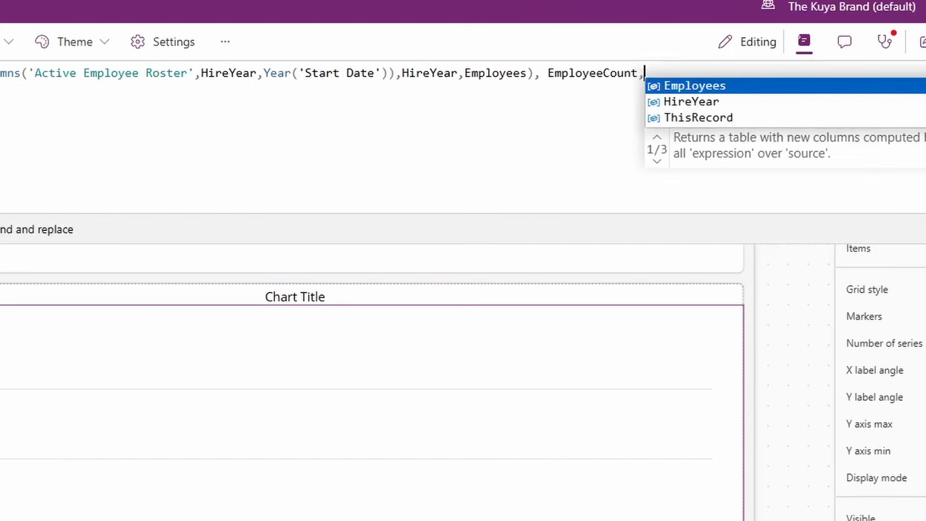
text(ro)
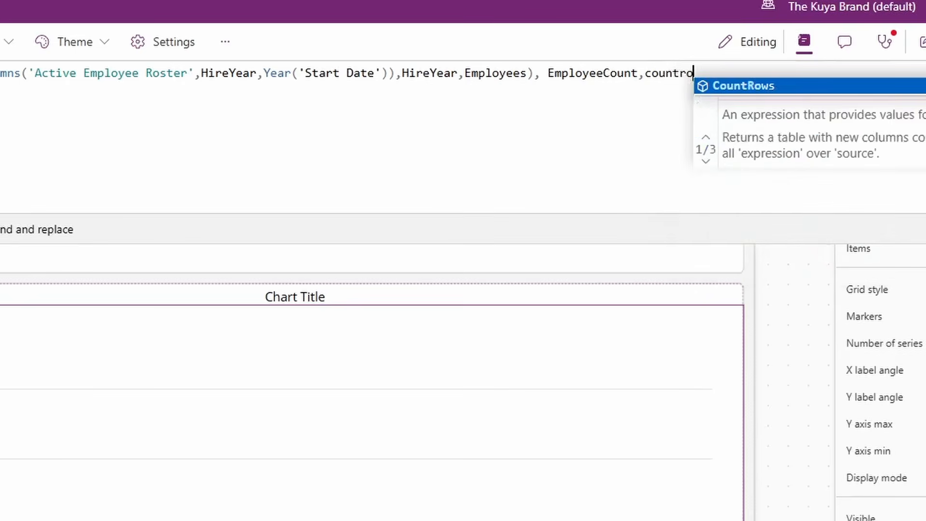
key(Tab)
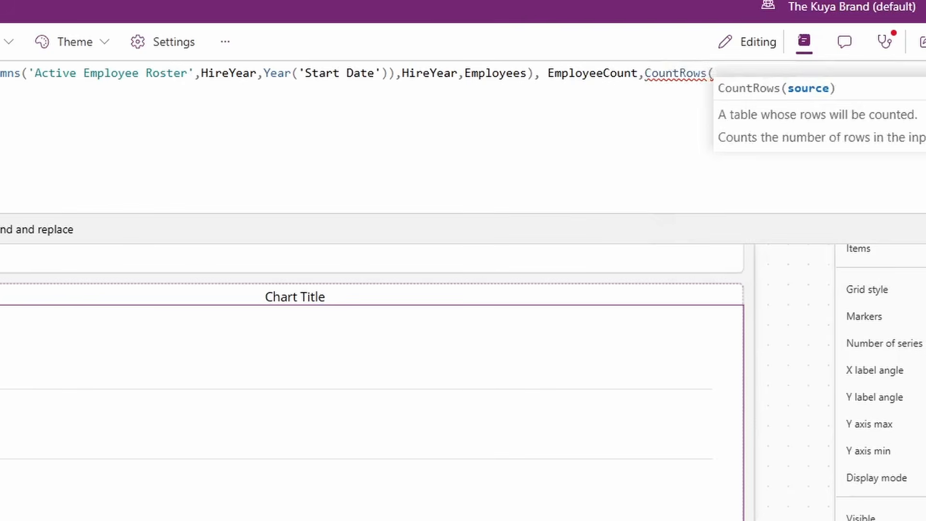
text(Employees)
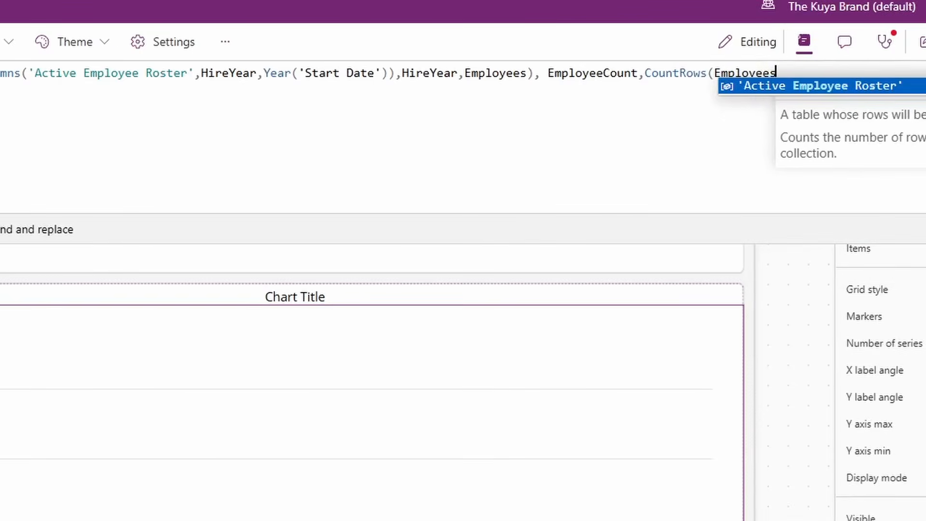
text()))
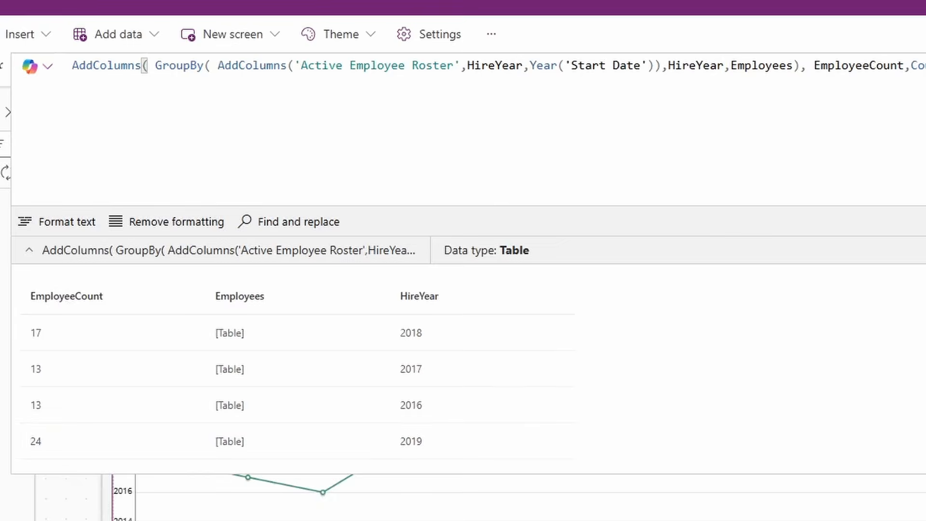
click(925, 65)
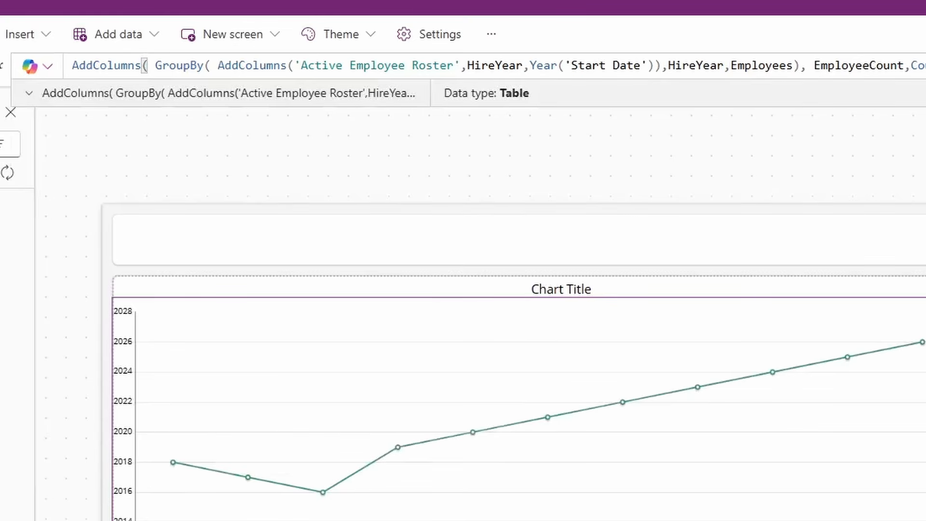
- Set the line chart's first series to EmployeeCount in its advanced data properties
click(780, 15)
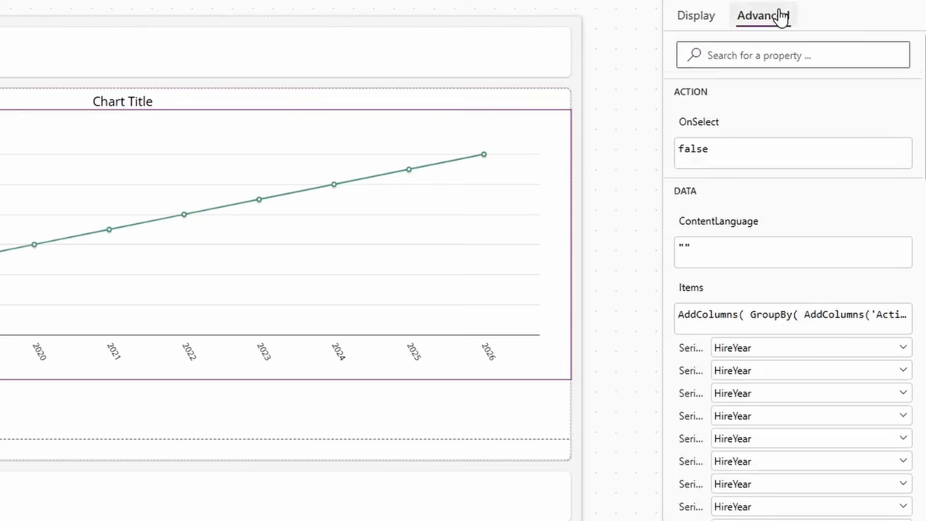
scroll(827, 292, down, 3)
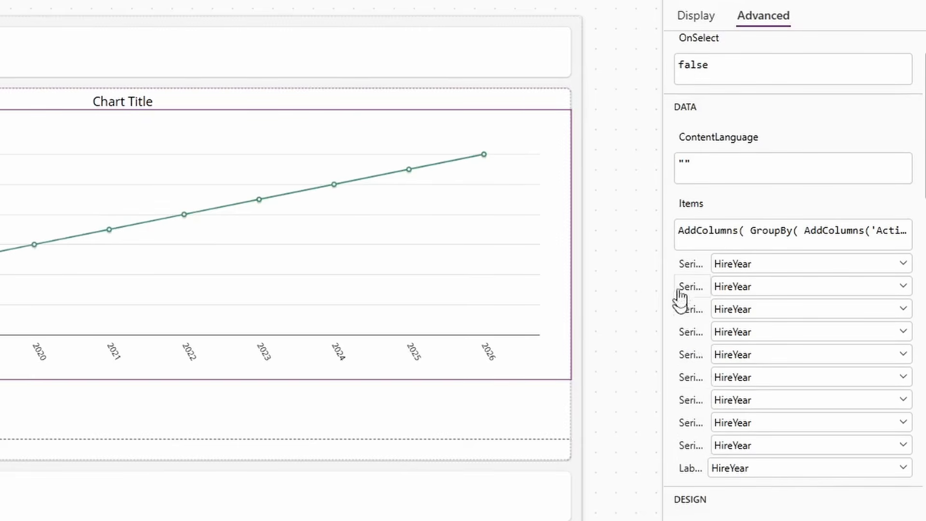
click(738, 266)
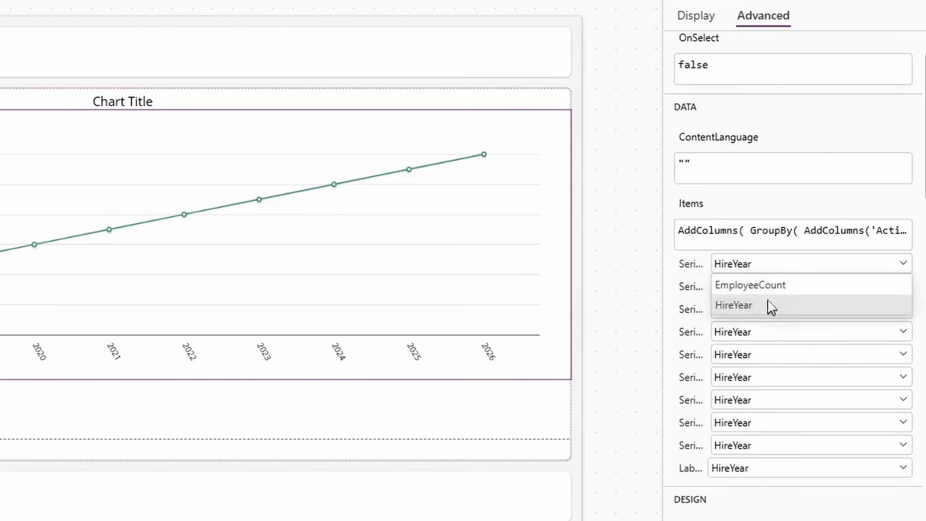
click(768, 287)
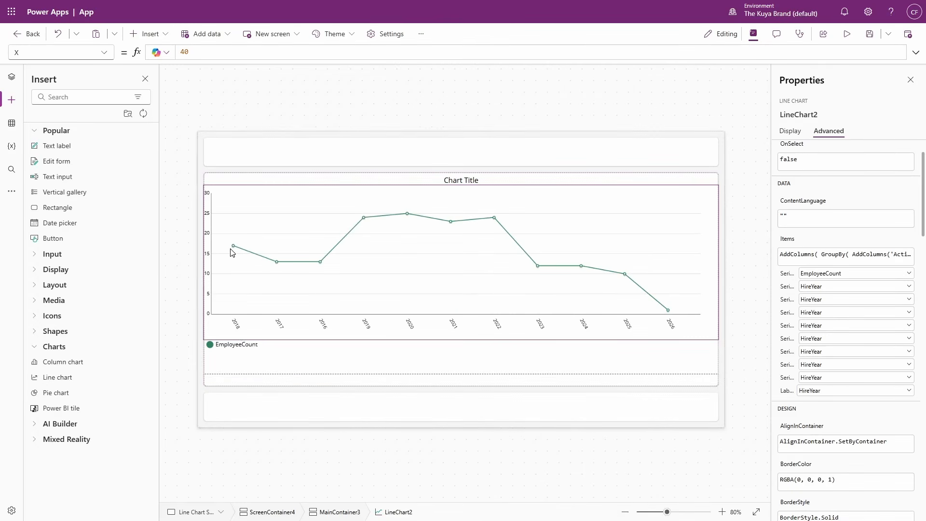
- Preview the app and check the employee counts at the 2018 and 2017 points of the line chart
key(F5)
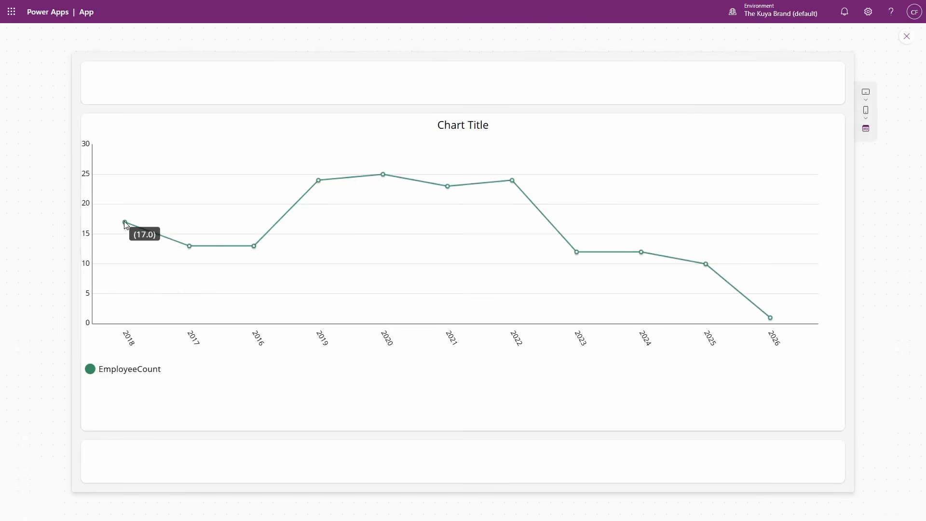
mouse_move(190, 247)
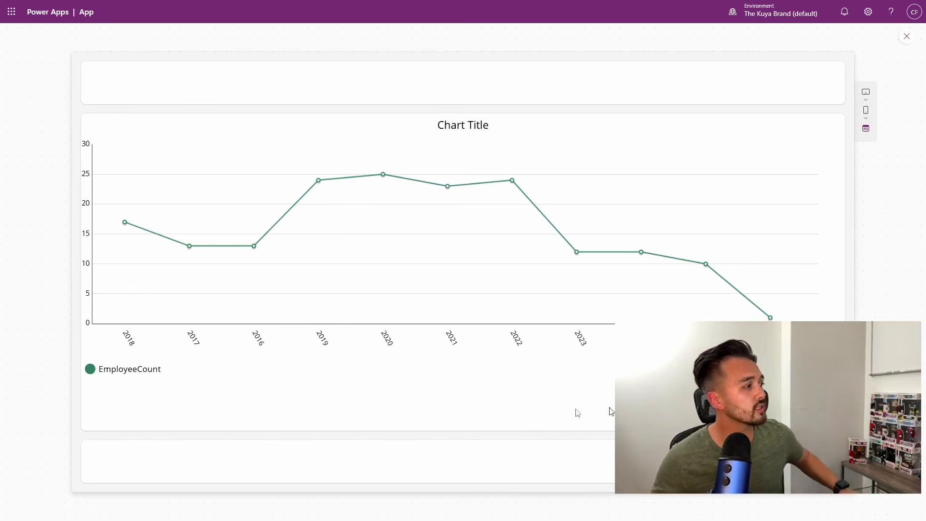
mouse_move(125, 224)
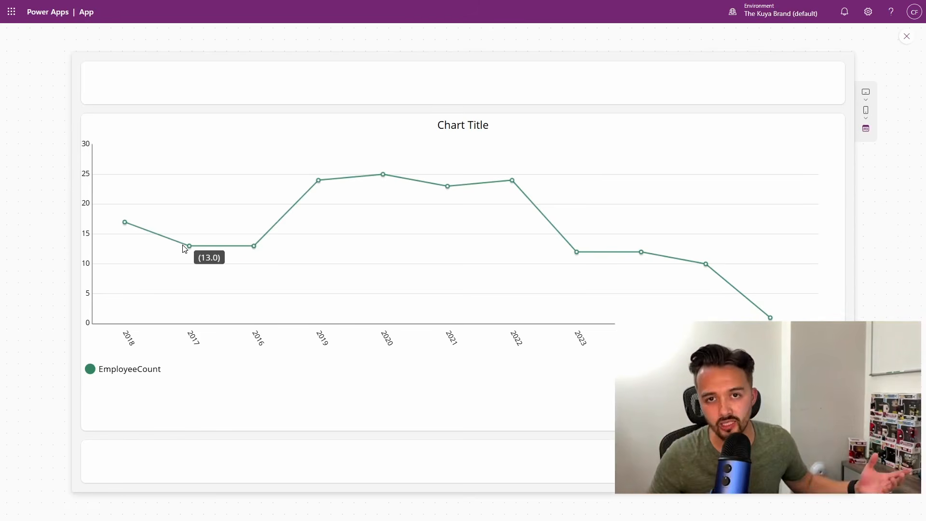
key(Escape)
- Review the line chart's Items formula and its reference to the Active Employee Roster source
click(305, 259)
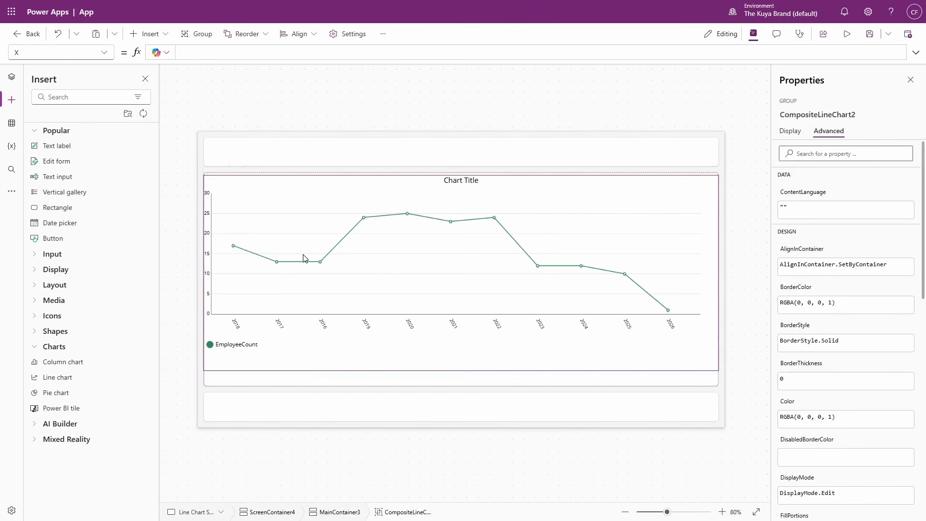
click(305, 259)
click(104, 52)
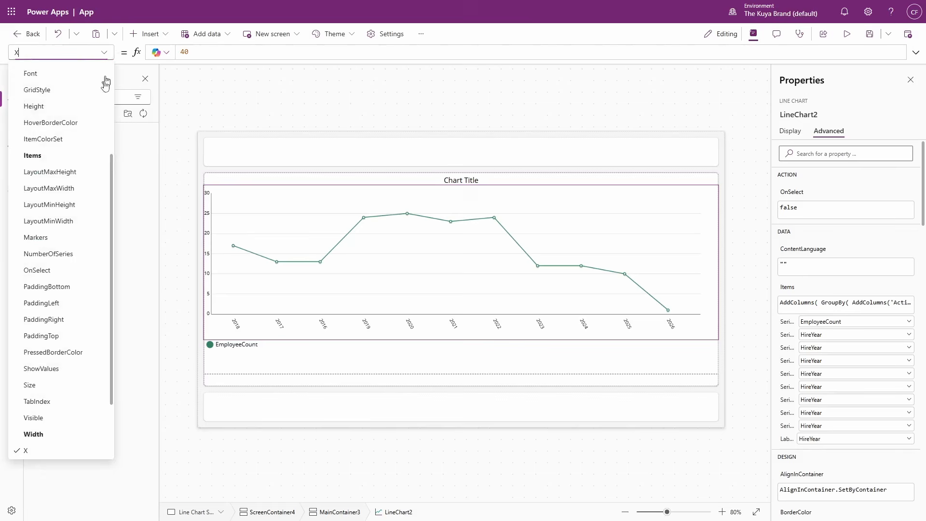
click(48, 155)
click(313, 52)
shift+click(401, 51)
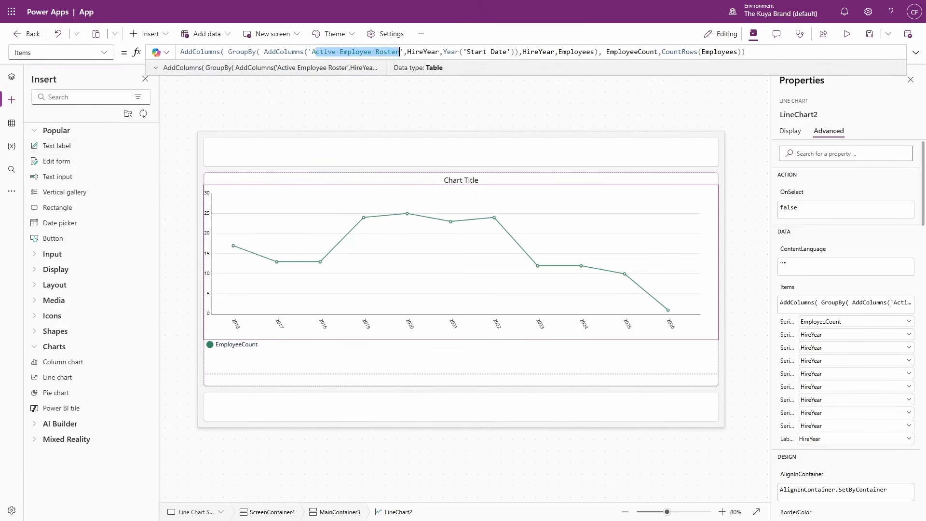
click(424, 87)
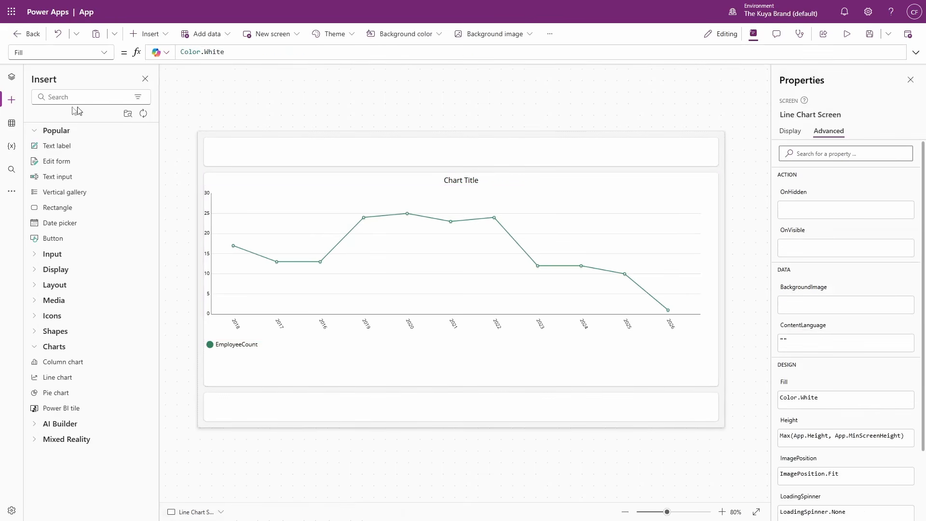
- Start the App object's OnStart formula with ClearCollect, naming the collection colHireSummary
click(11, 77)
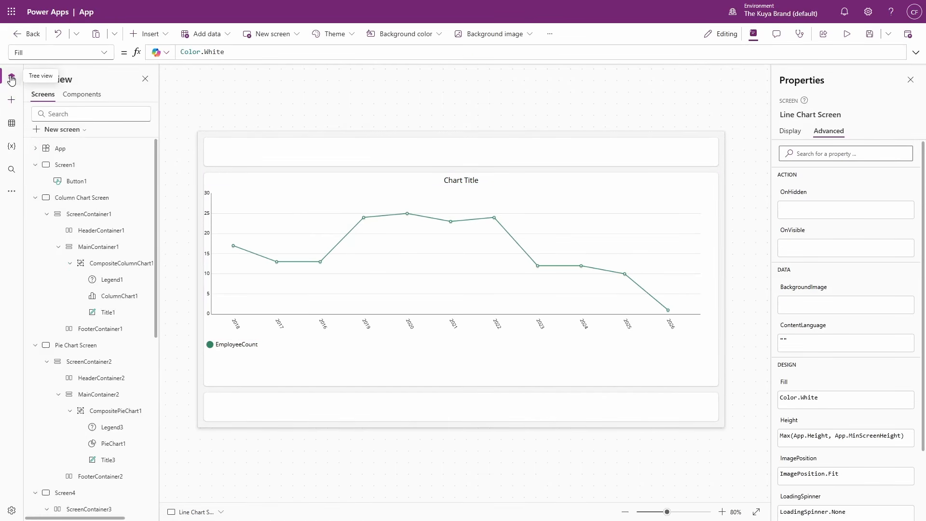
click(71, 151)
click(105, 53)
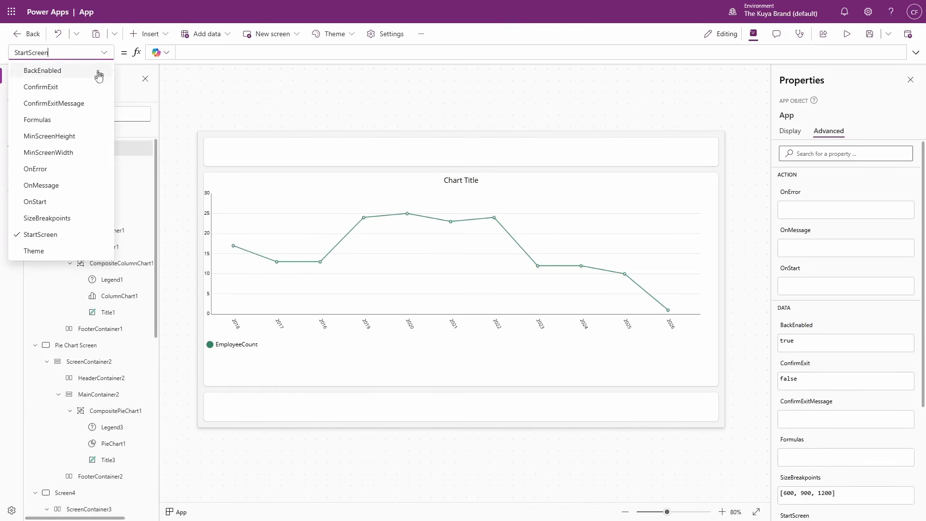
click(78, 202)
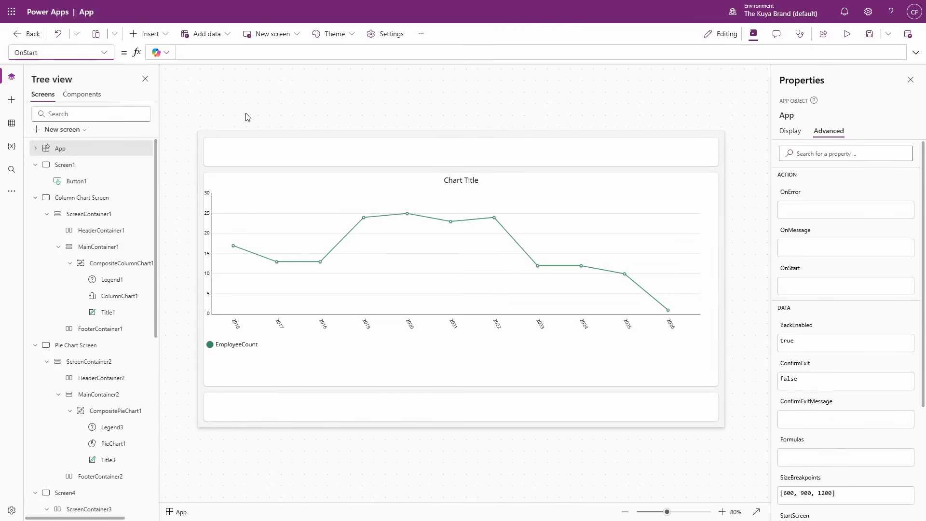
click(246, 53)
text(clear)
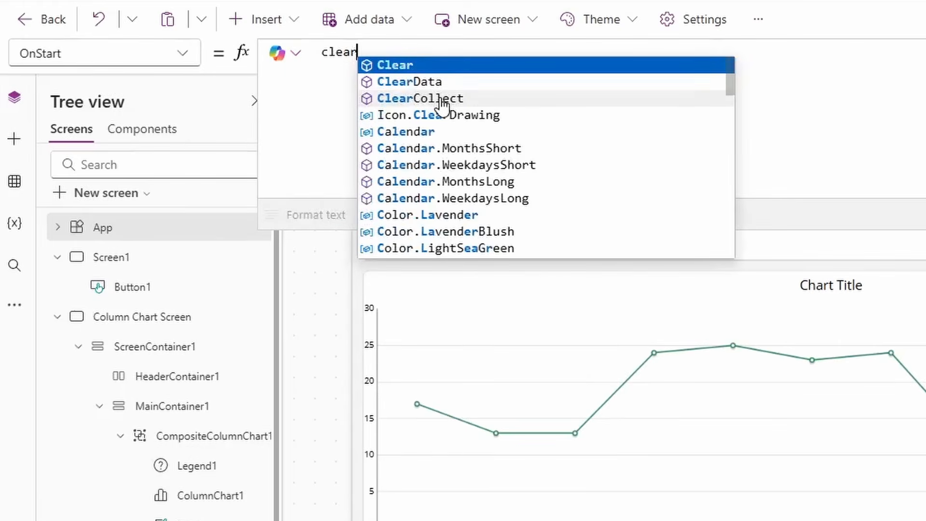
click(441, 98)
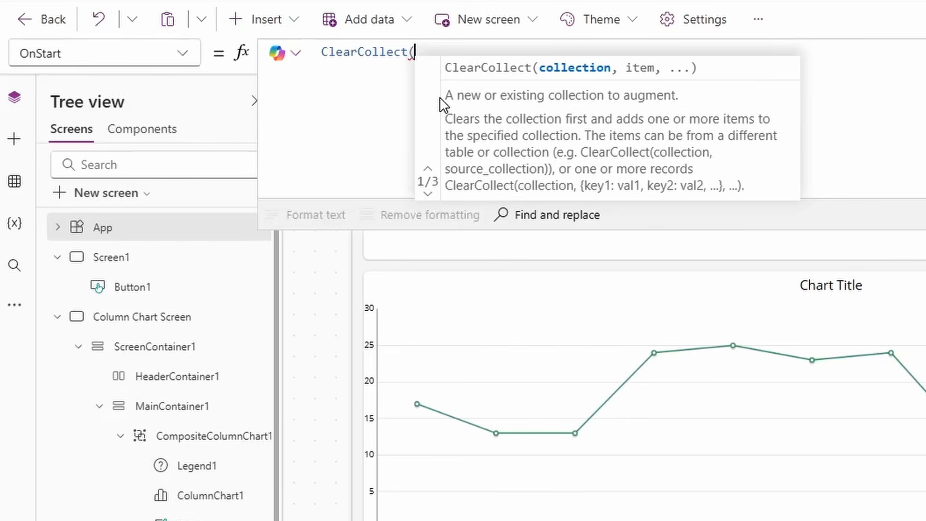
text(colHireSummary)
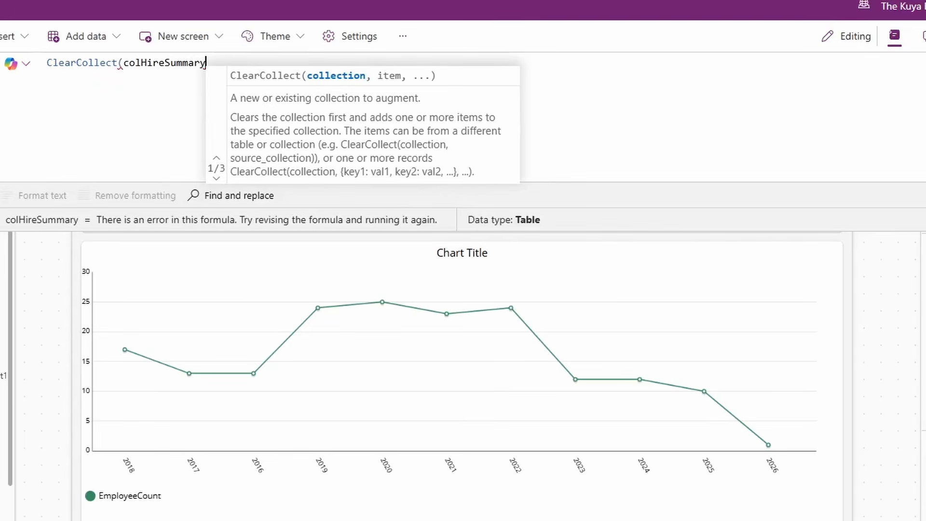
text(,)
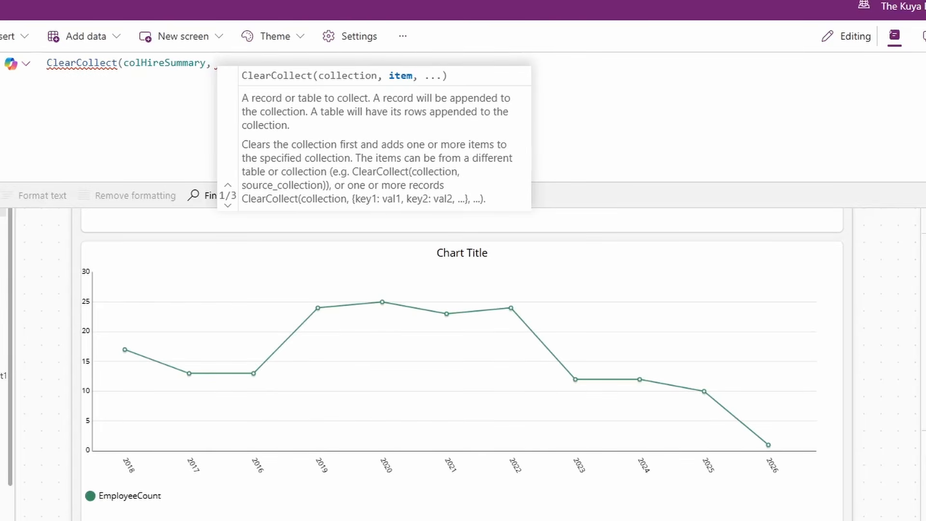
- Extend the ClearCollect formula with nested AddColumns, GroupBy and AddColumns functions, using 'Active Employee Roster' as the innermost source
text(AddColumns()
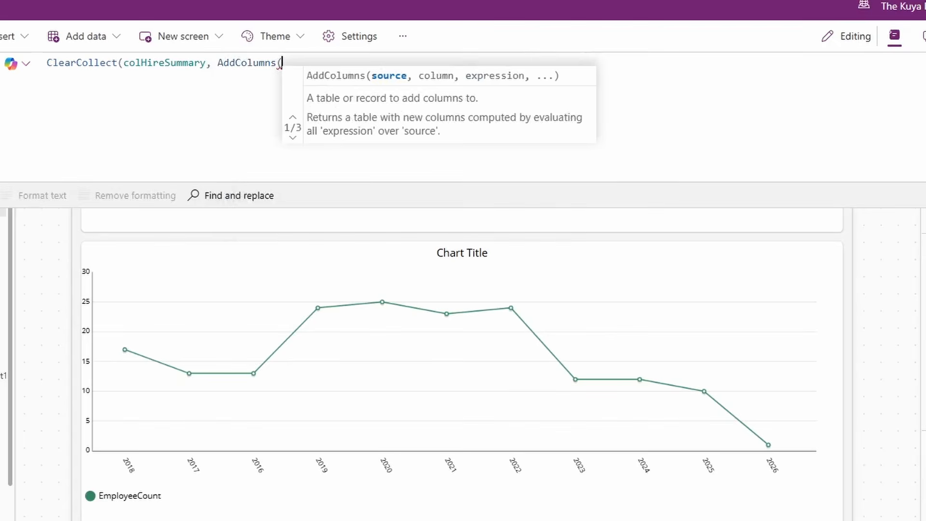
text( group)
key(Tab)
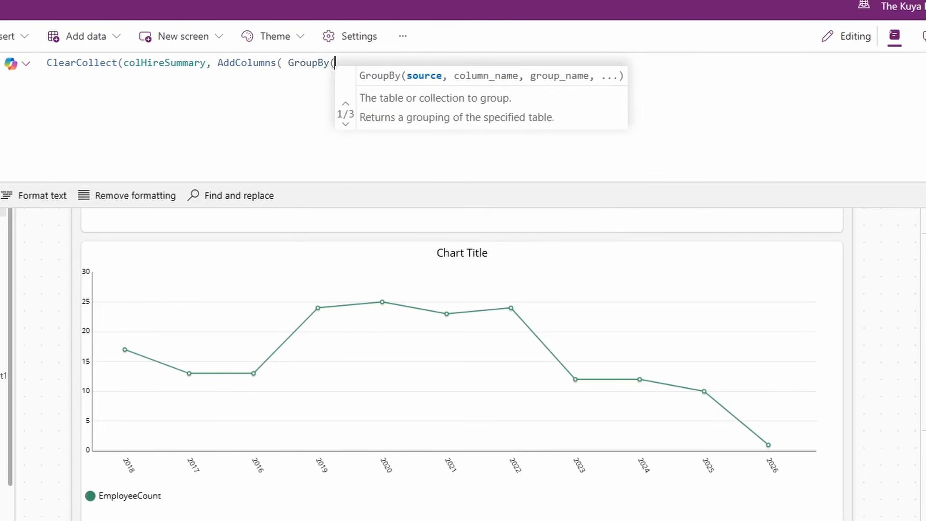
text(add)
key(Tab)
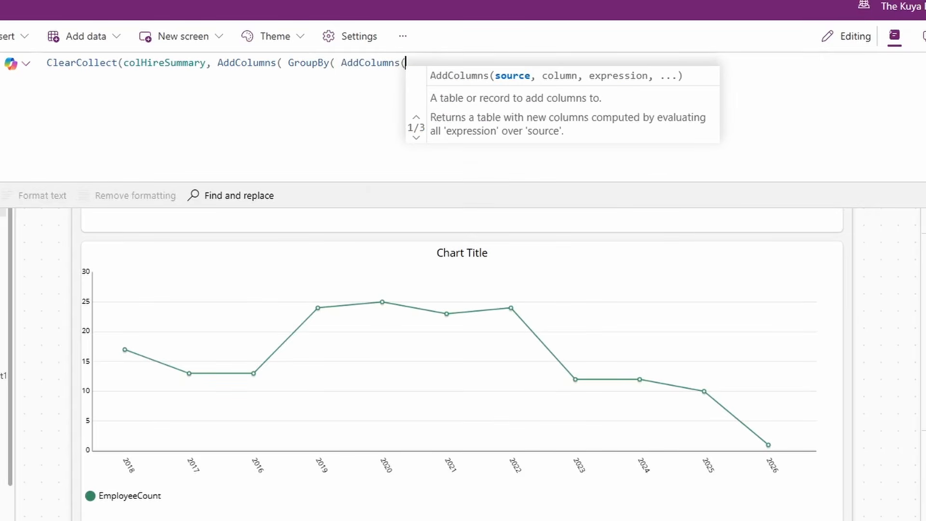
text(active)
key(Tab)
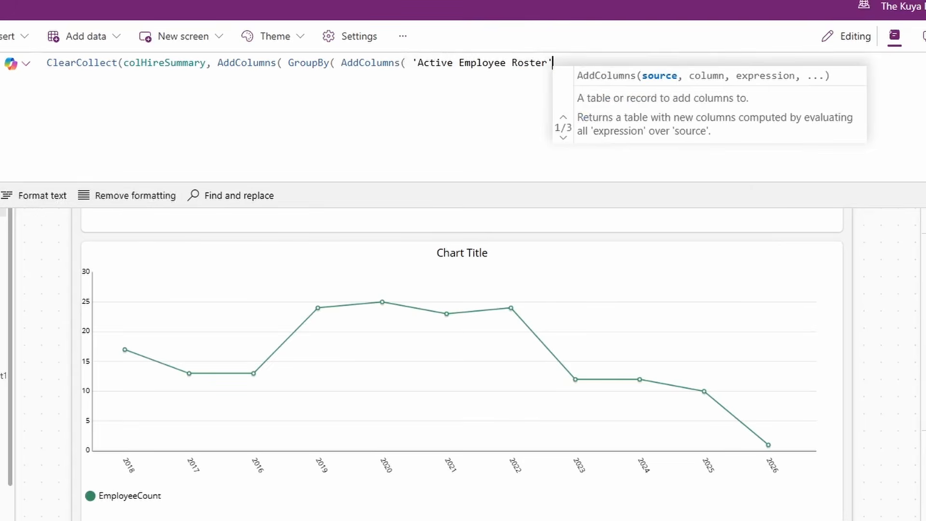
- Define a HireYear column in the inner AddColumns as Year('Start Date') and close that function
text(, )
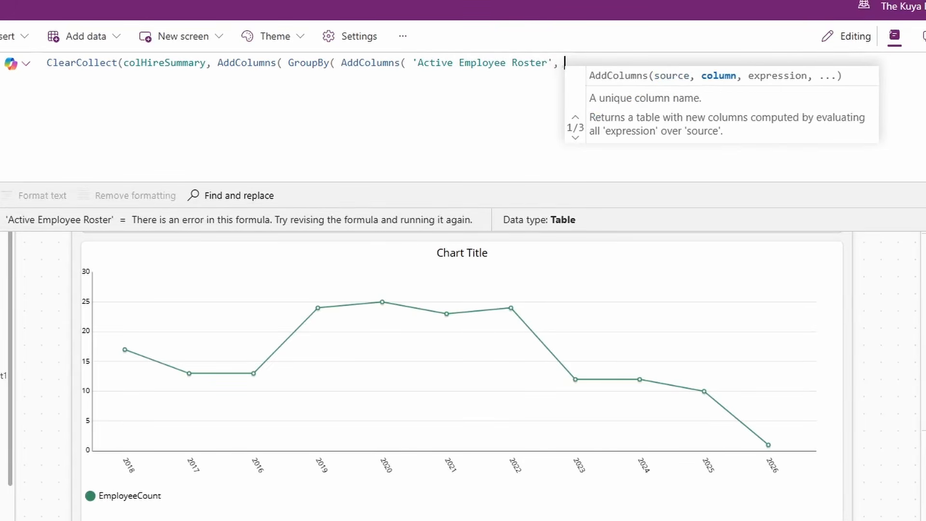
text(HireYear)
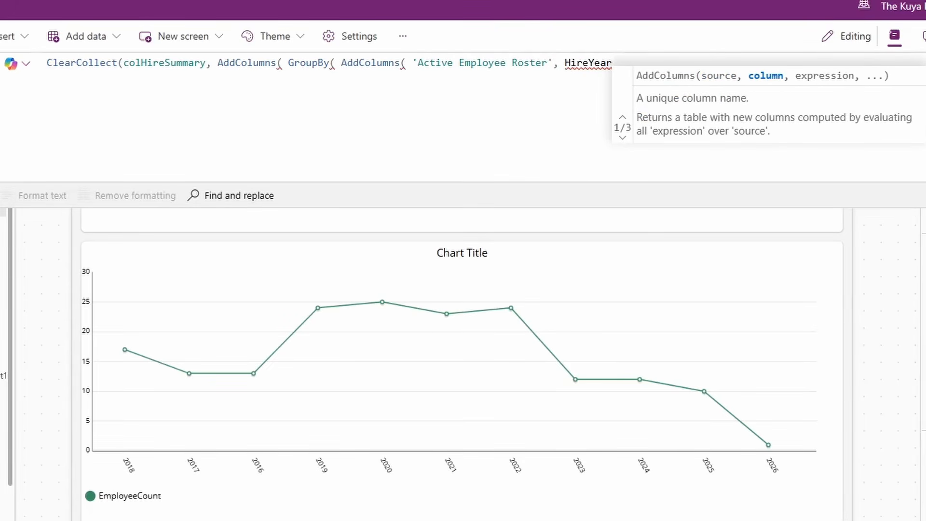
text(,)
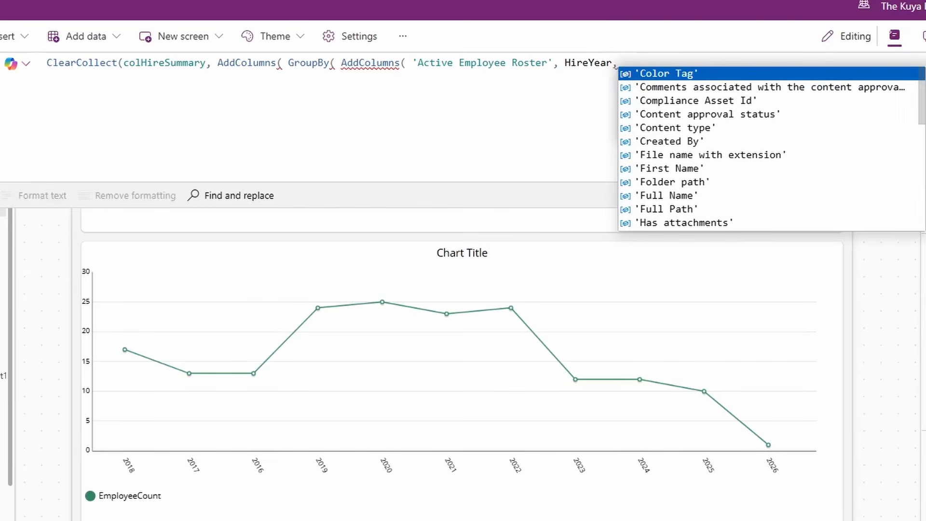
text(Year()
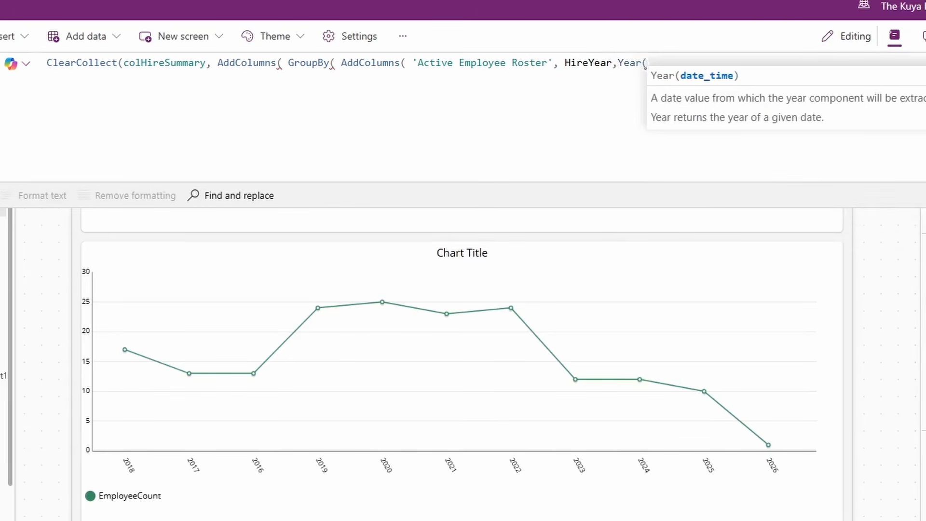
text(startdat)
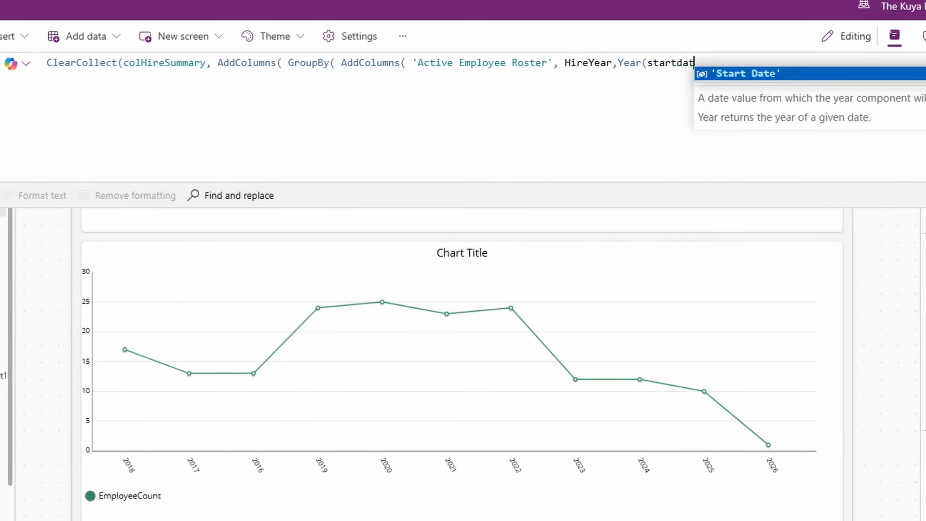
key(Tab)
text()))
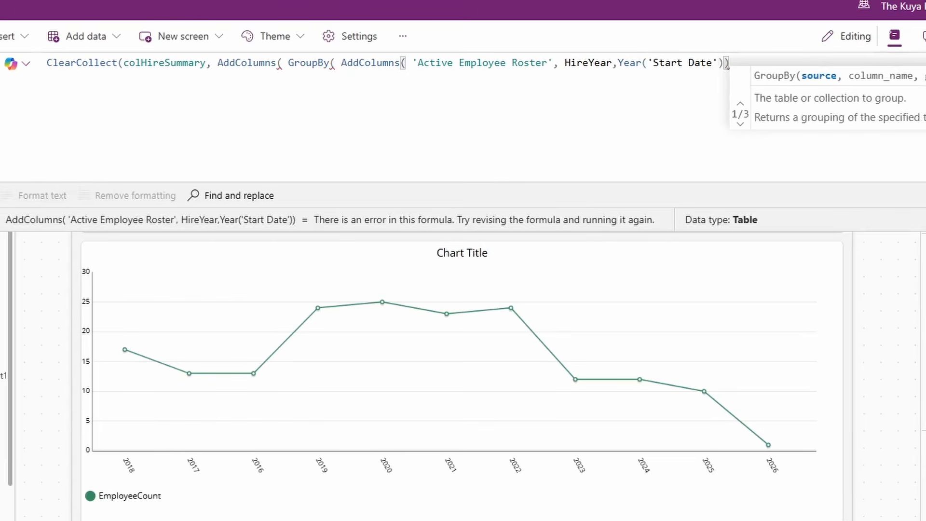
- Complete the GroupBy so it groups by HireYear into a nested table column named Employees
text(,)
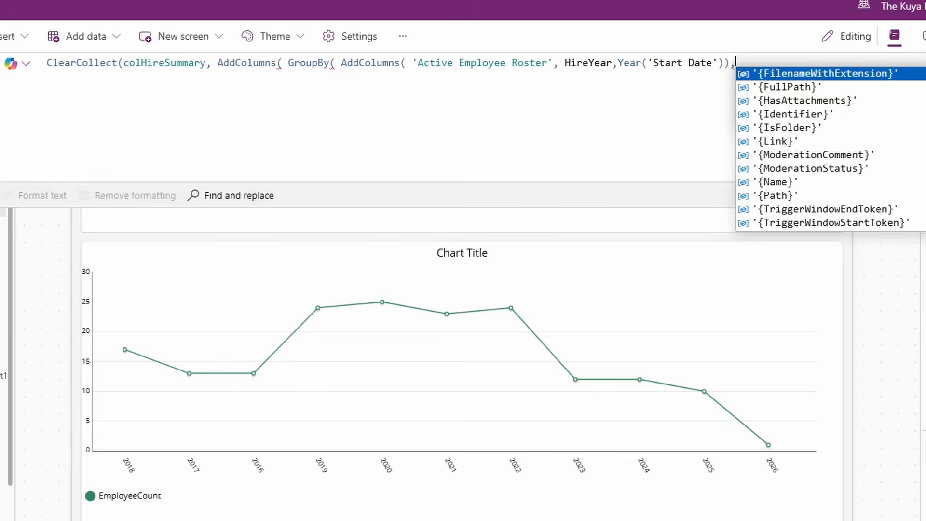
text(HireYear)
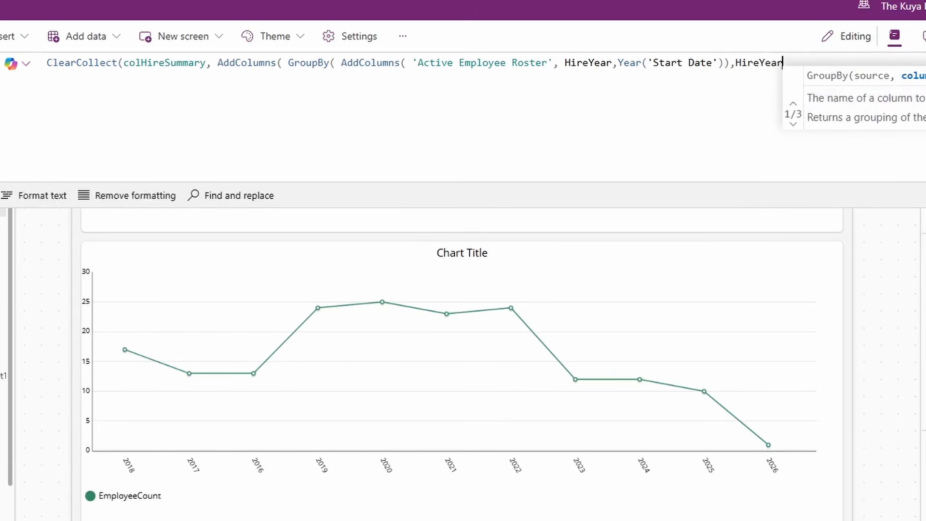
text(,Employe)
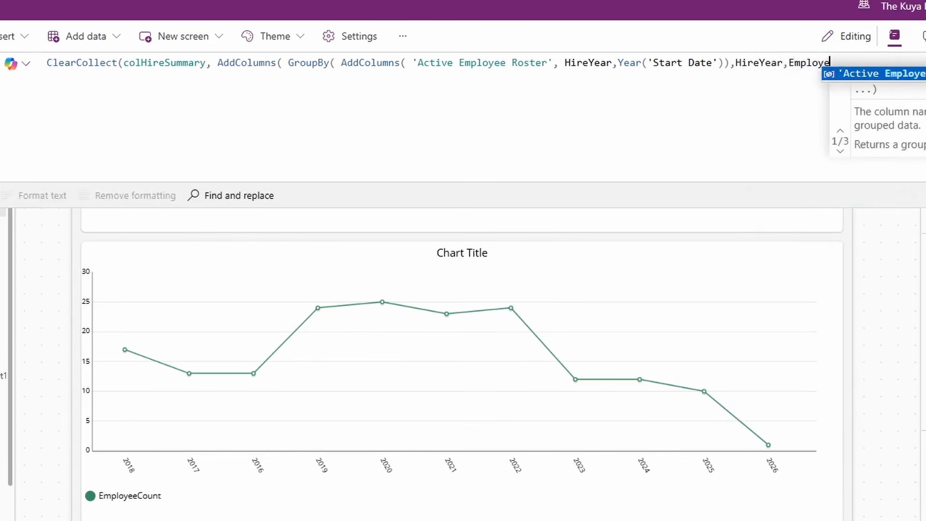
text(es),)
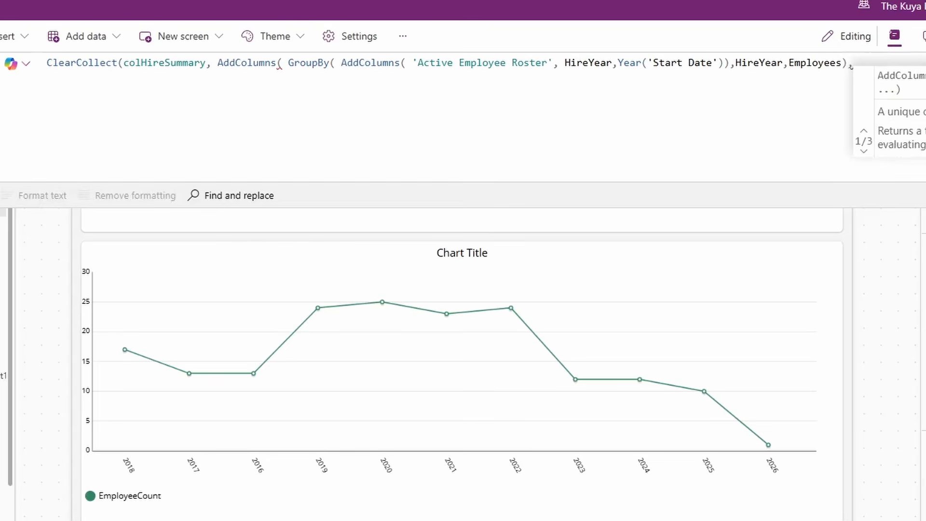
- Add an EmployeeCount column to the outer AddColumns as CountRows(Employees) and close the whole ClearCollect formula
text(Employee)
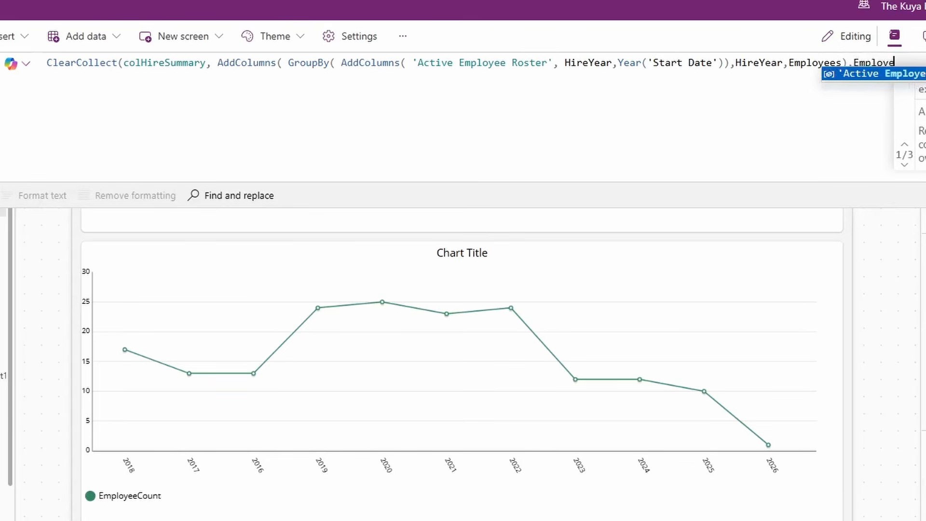
text(Count,Count)
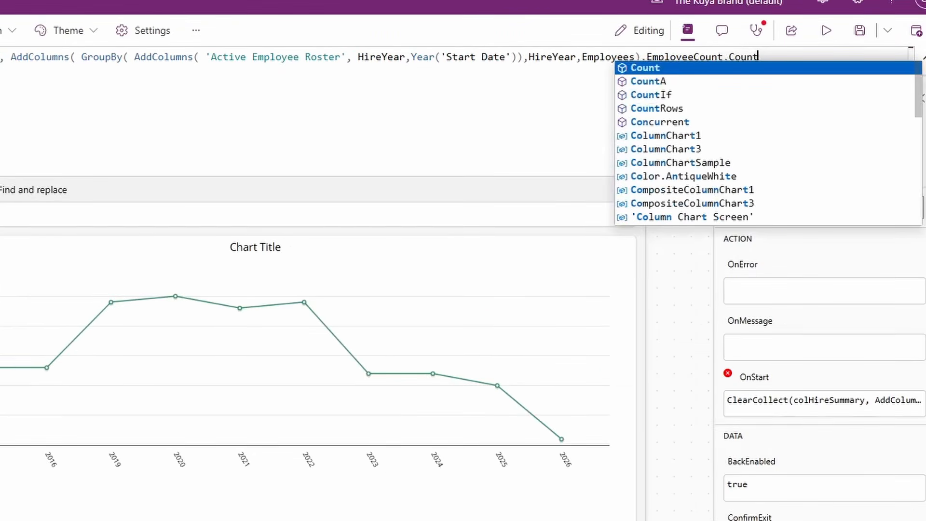
text(Rows()
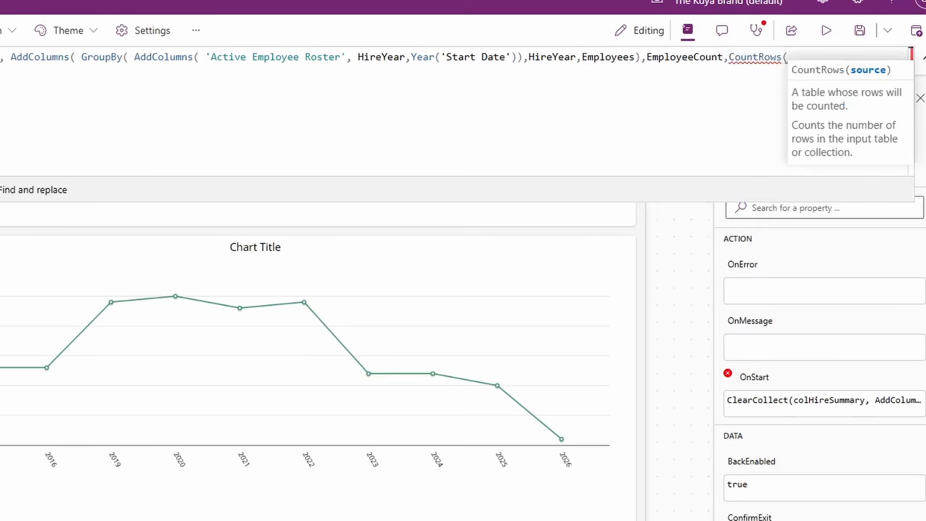
text(Employees)
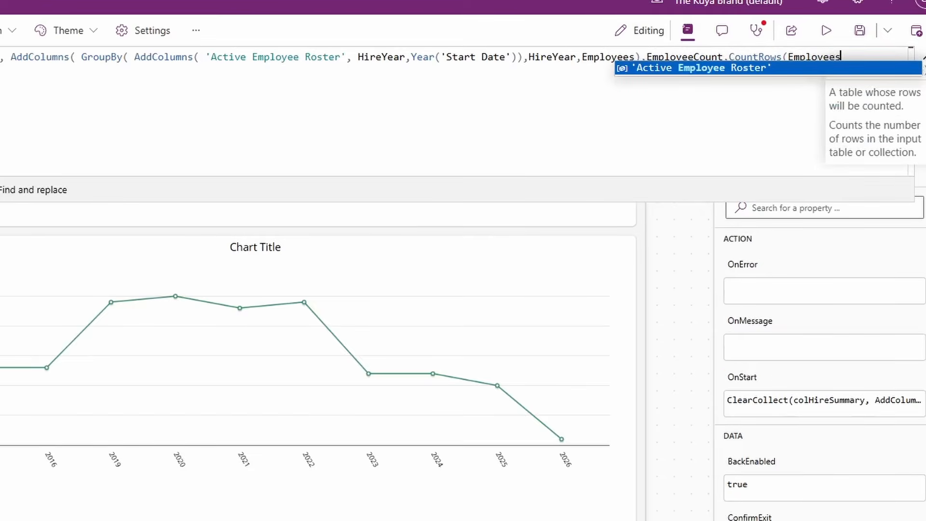
text())))
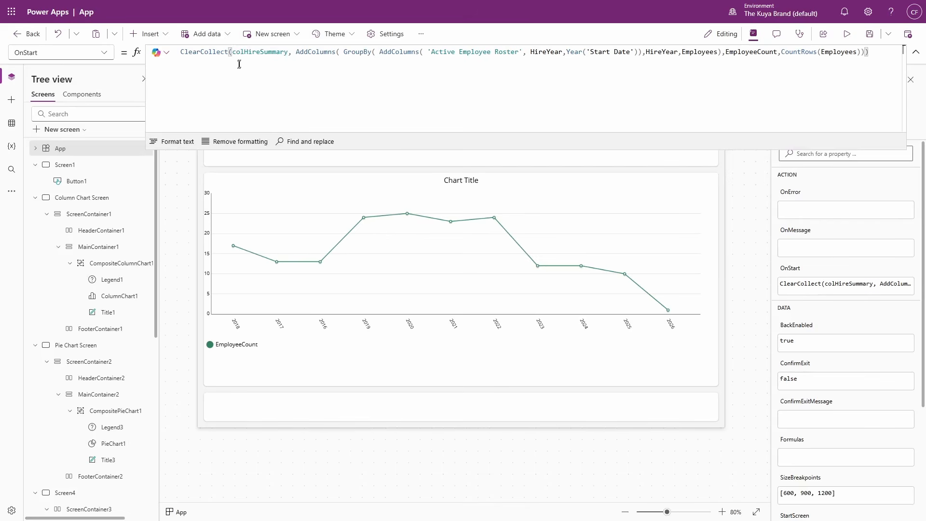
- Check the data preview of colHireSummary in the formula and run the App object's OnStart
double_click(260, 51)
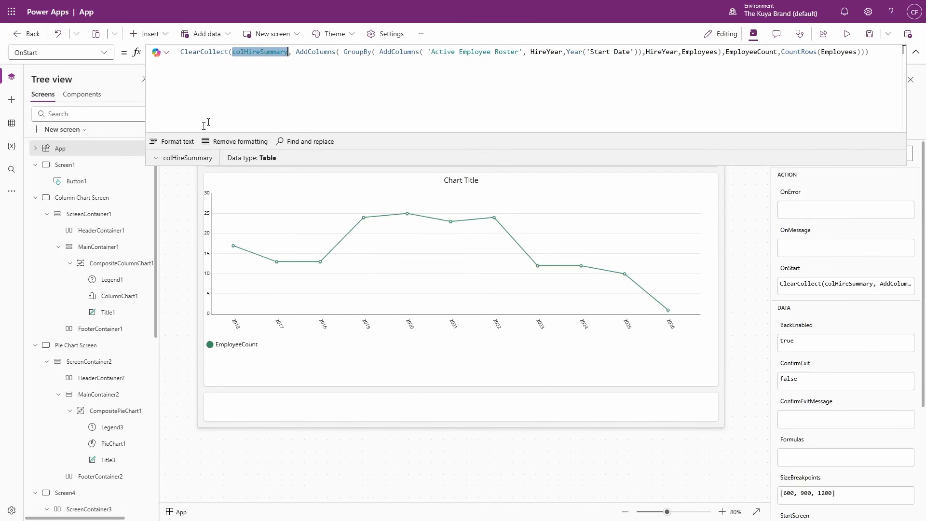
click(172, 157)
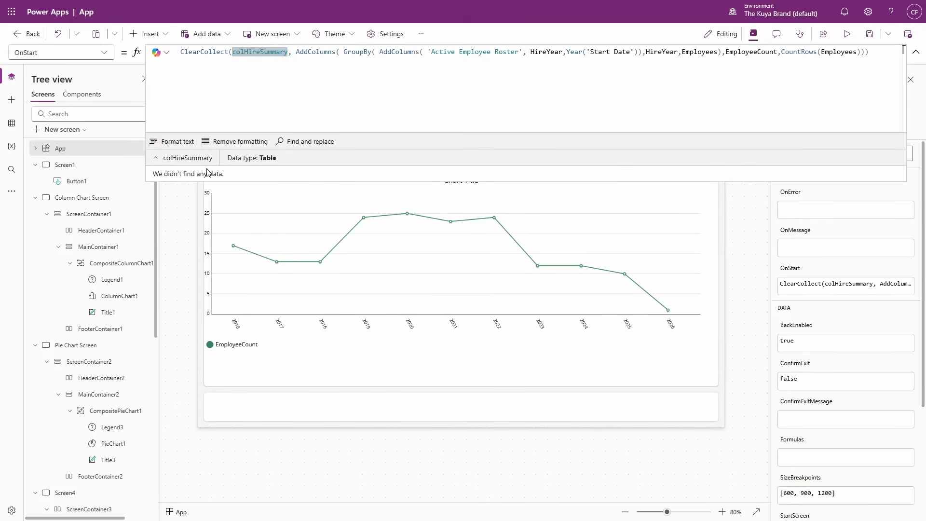
click(70, 152)
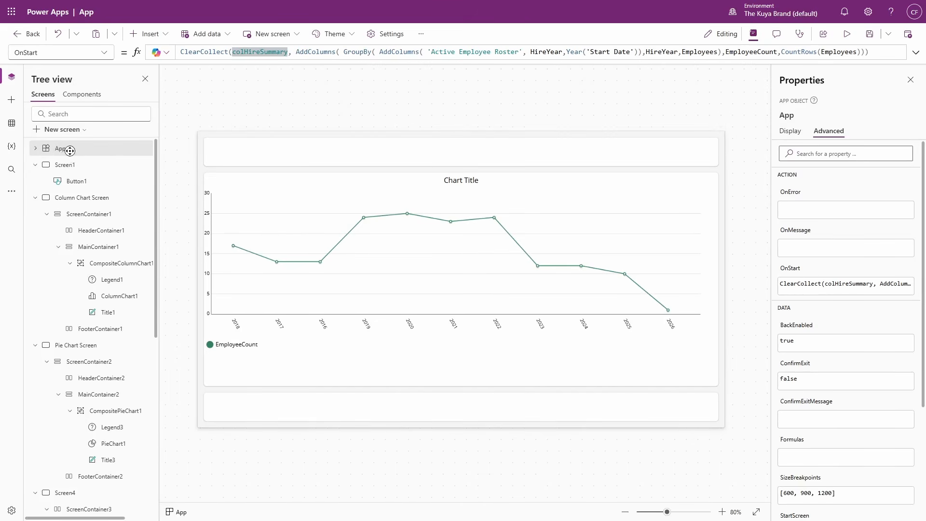
scroll(70, 150, right, 2)
click(138, 148)
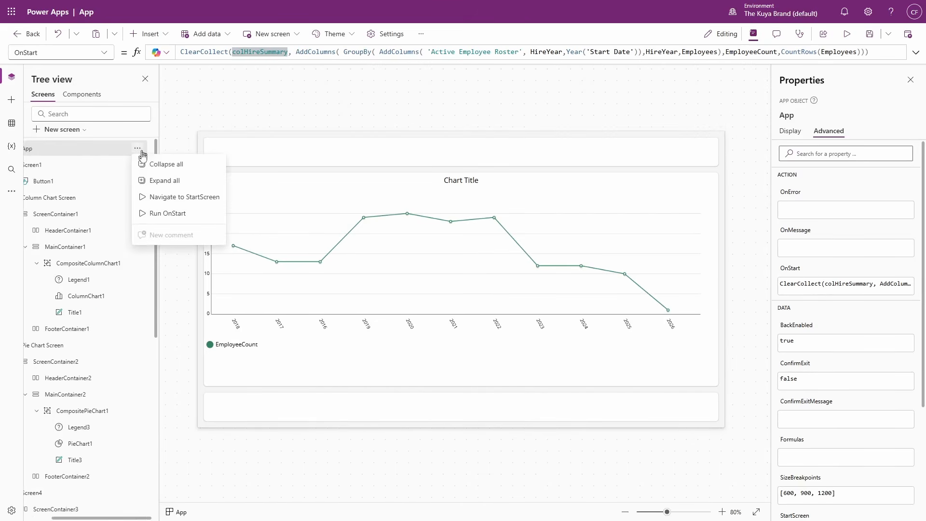
click(163, 213)
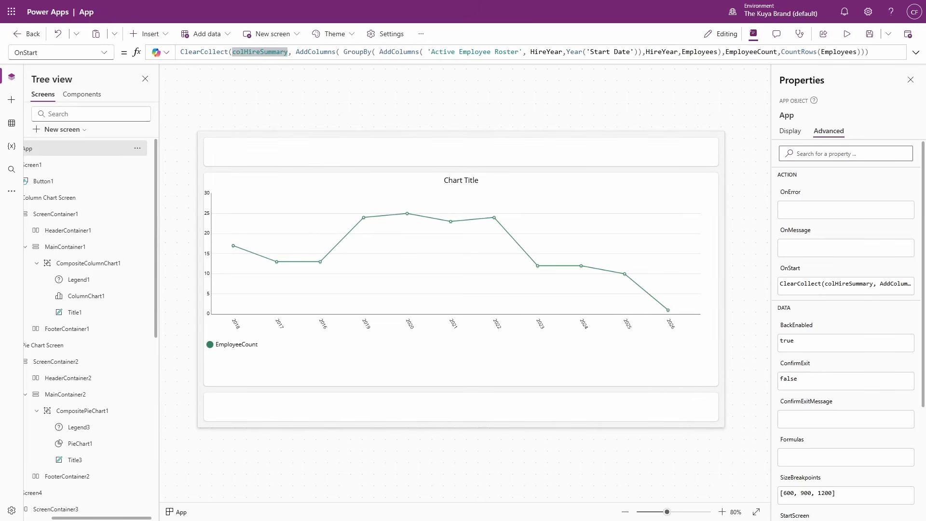
- Examine the employee counts and hire years stored in the colHireSummary collection
click(233, 52)
double_click(240, 52)
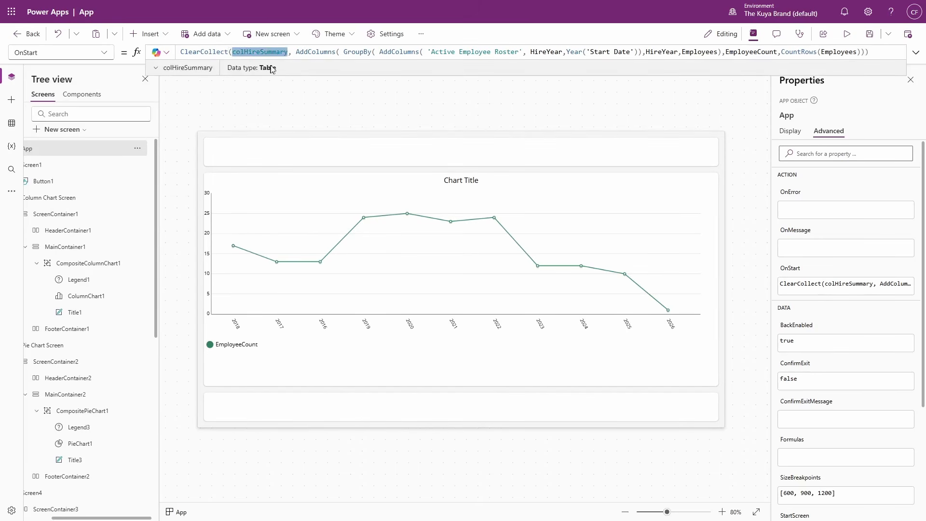
click(239, 69)
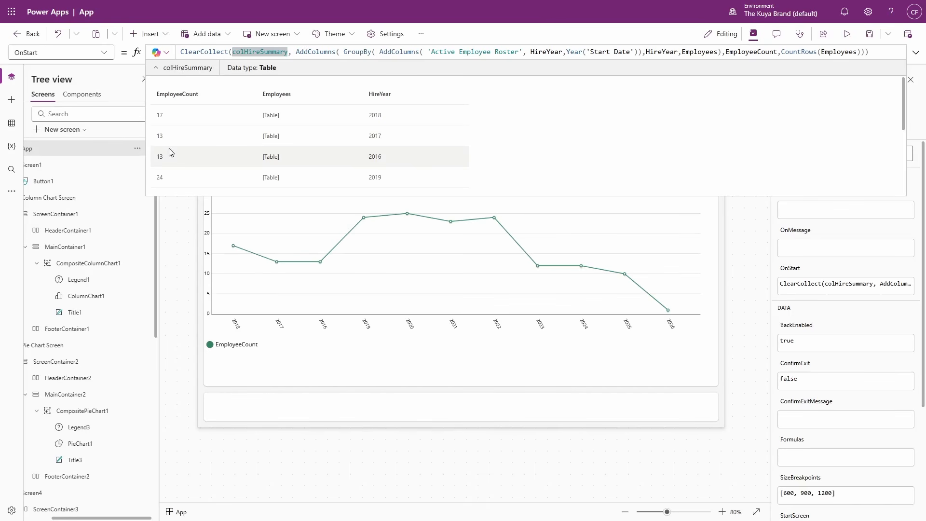
double_click(256, 50)
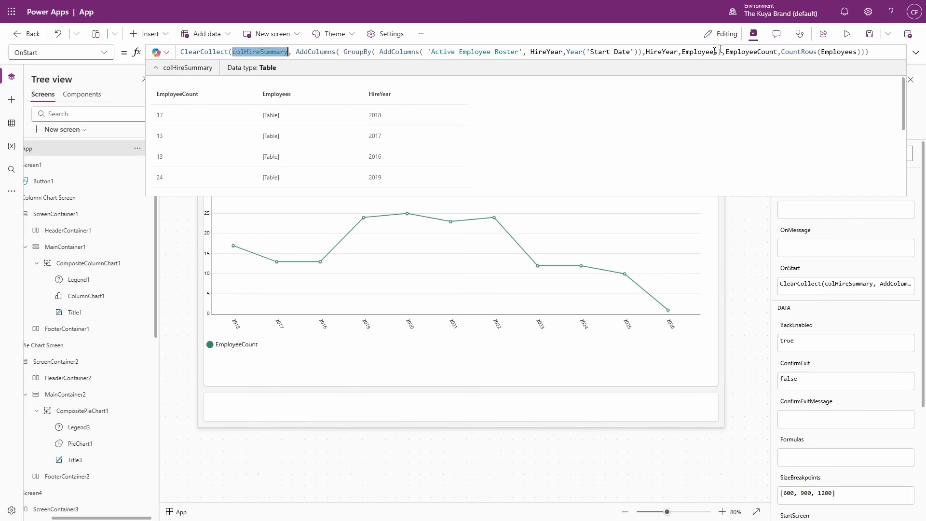
- End the first OnStart statement with a semicolon and start a second ClearCollect below it, naming the collection colHireRunningTotals
click(916, 53)
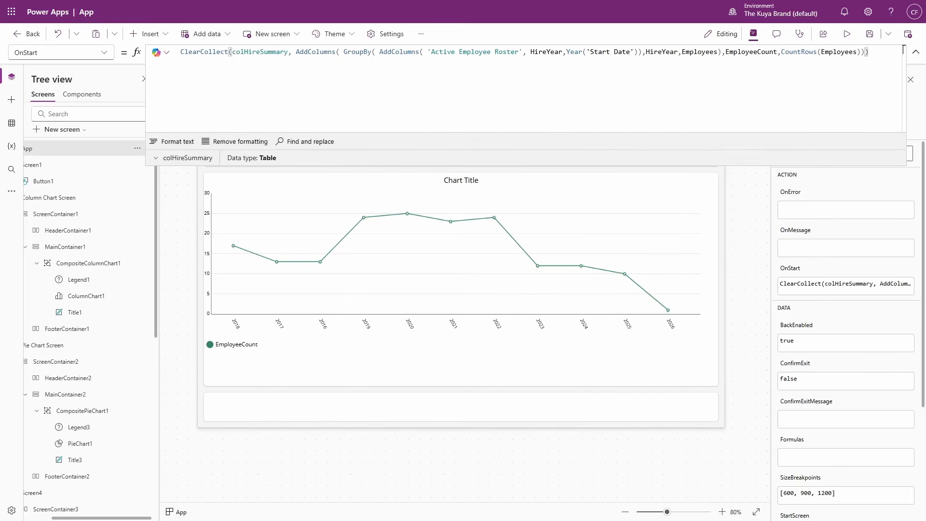
text(;)
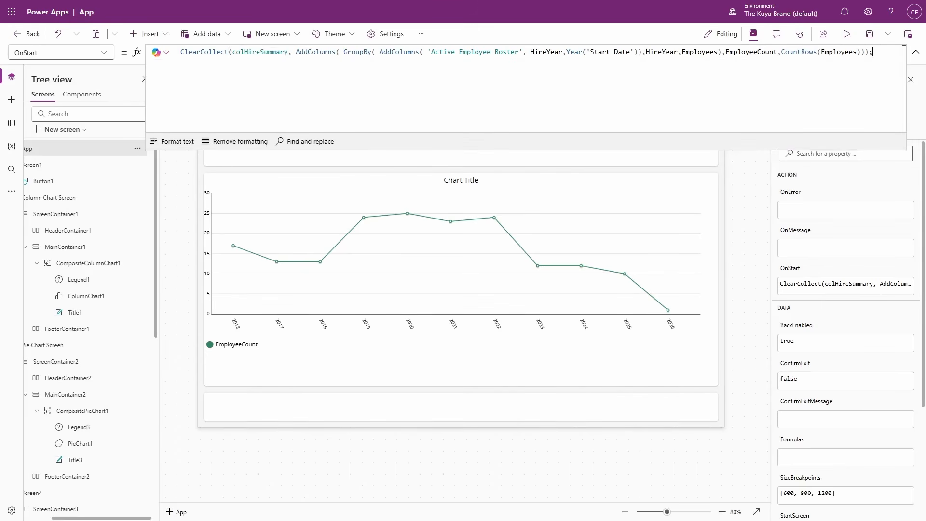
key(shift+Return)
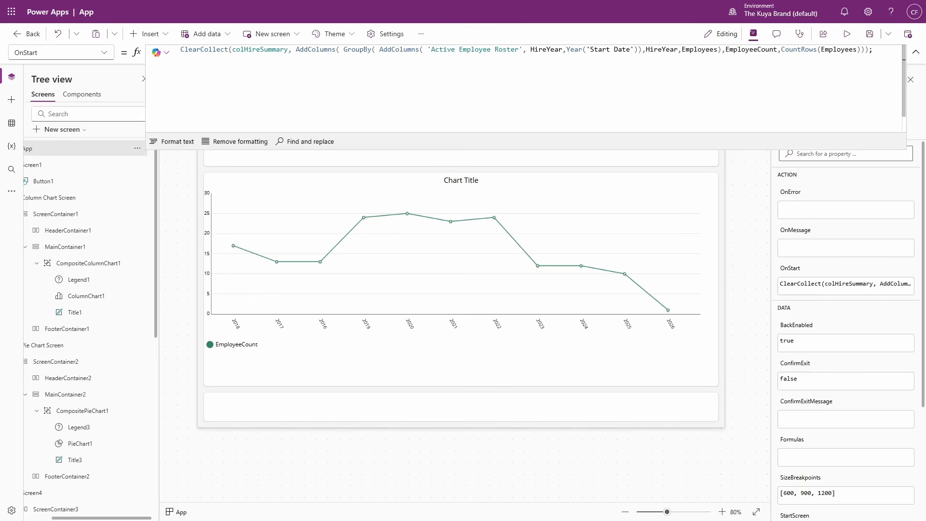
scroll(880, 52, down, 1)
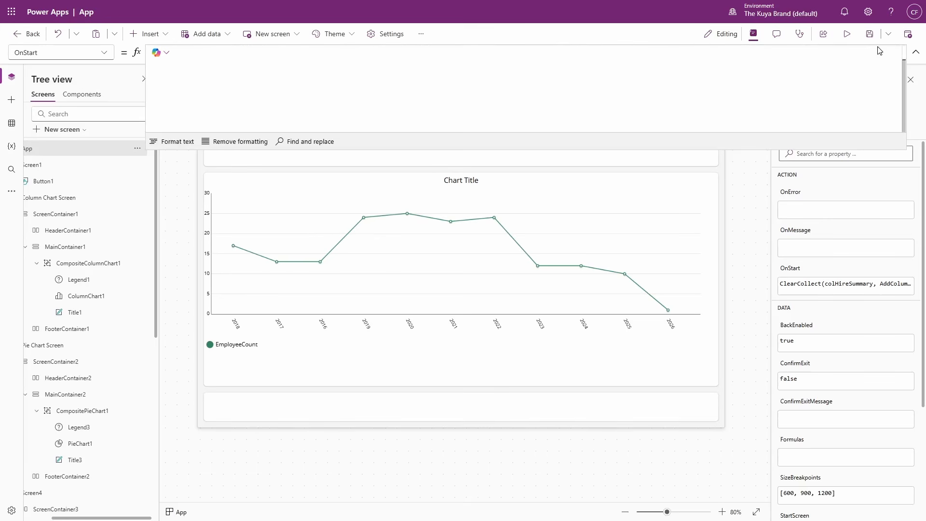
text(clear)
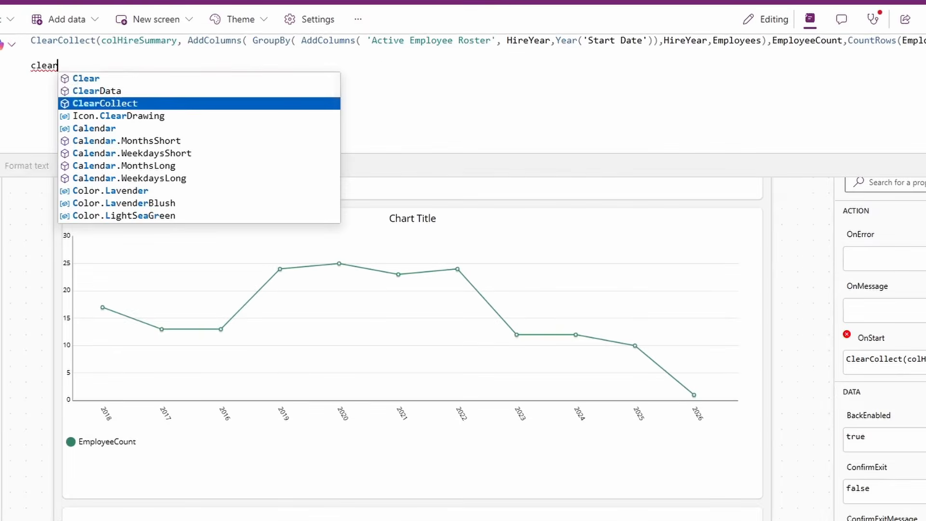
key(Tab)
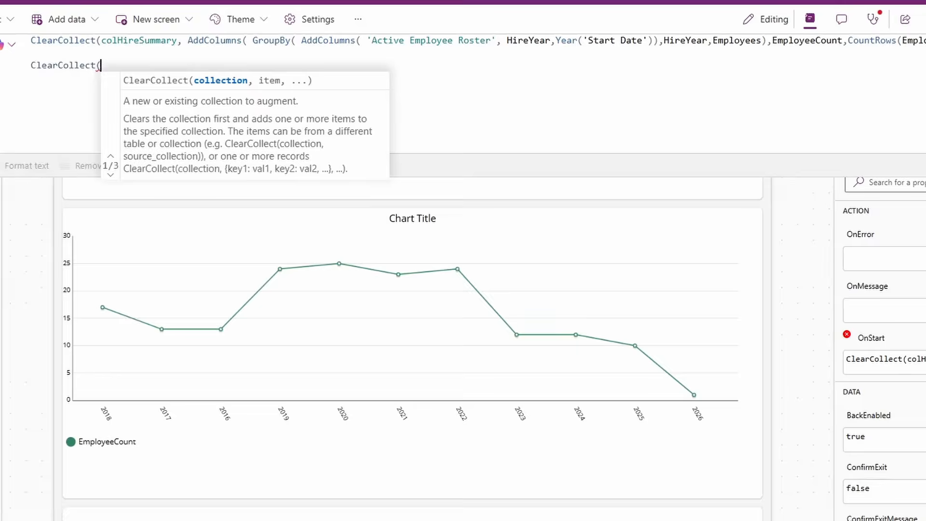
text(colHire)
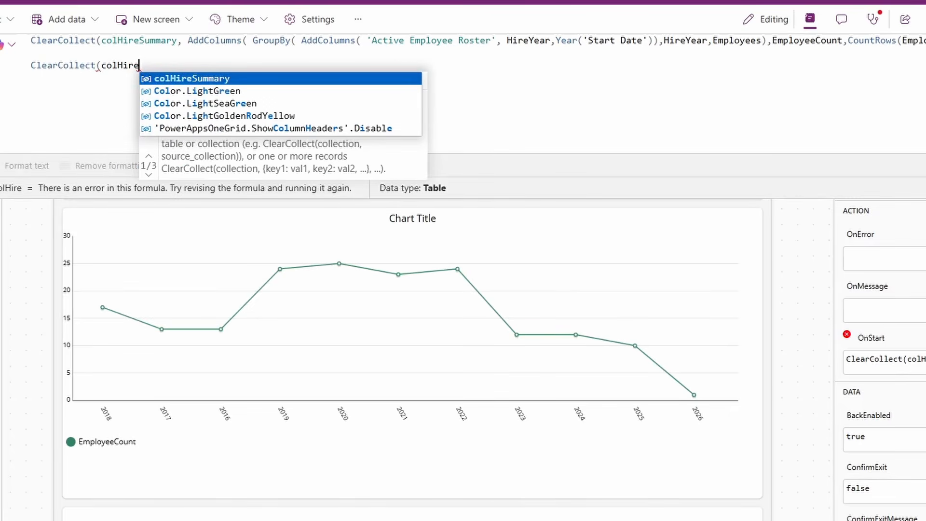
text(RunningTotals,)
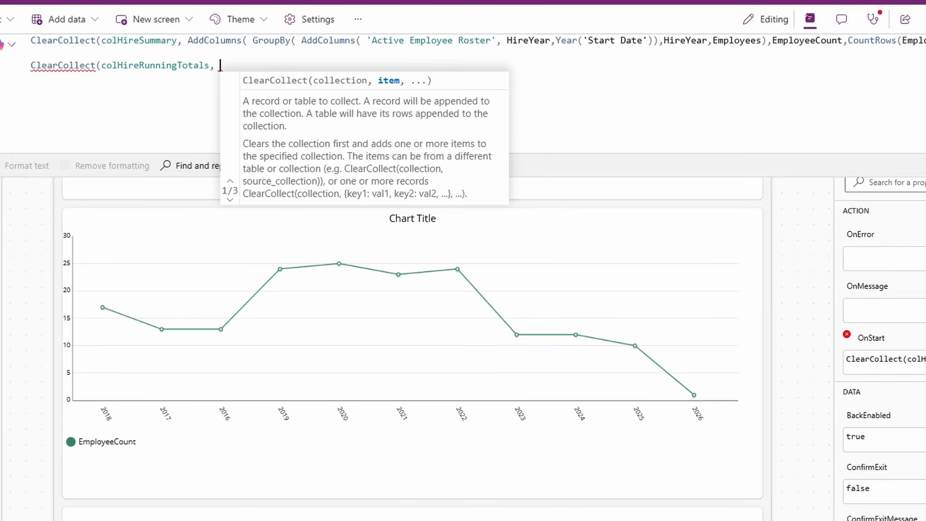
- Start the colHireRunningTotals item with AddColumns, using SortByColumns over colHireSummary as its source
text(AddColumns()
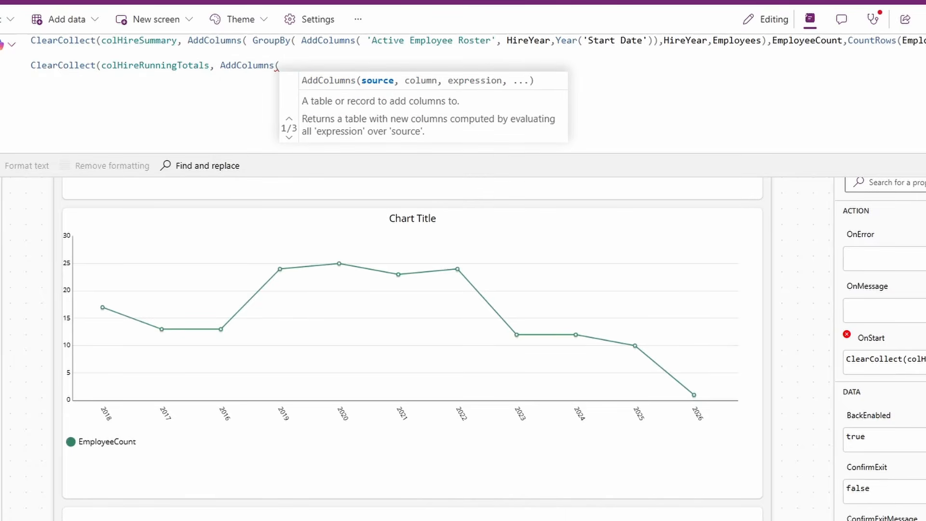
text(sort)
key(Down)
key(Tab)
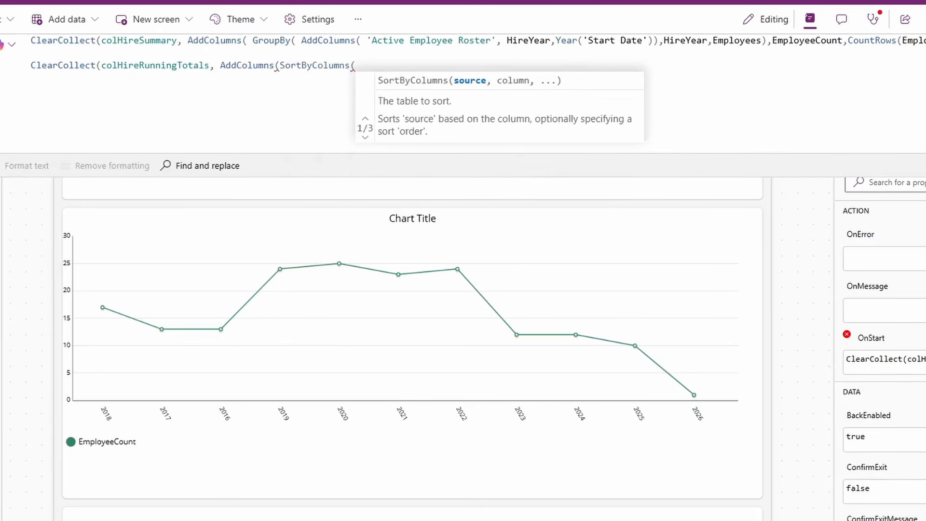
text(colHire)
key(Down)
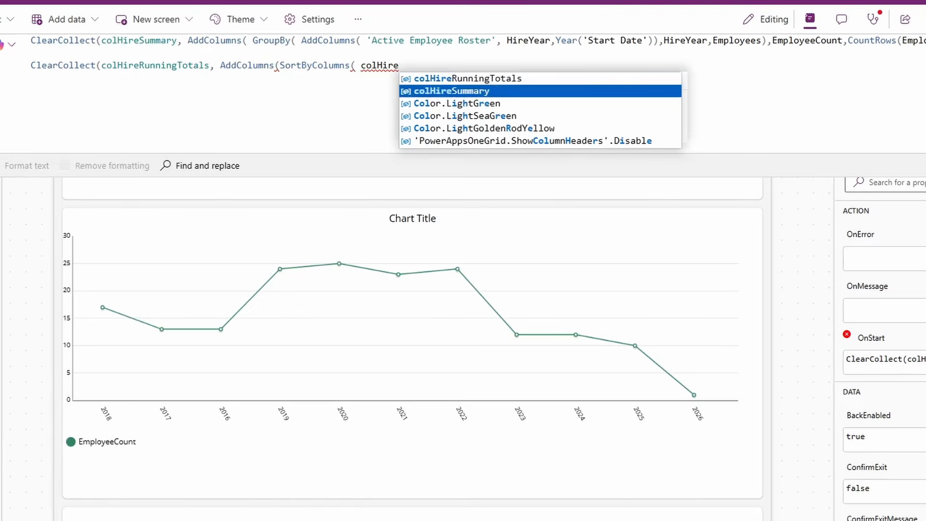
key(Tab)
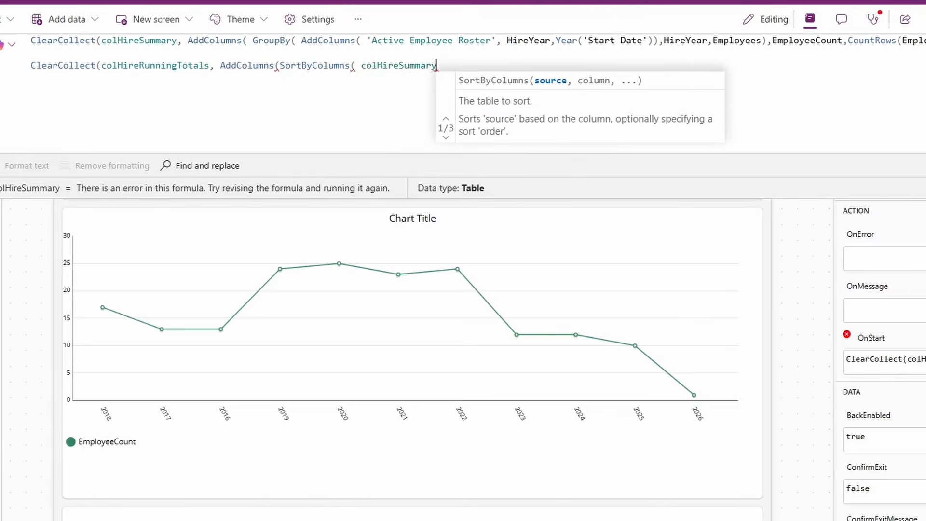
- Sort by "HireYear" with SortOrder.Ascending, close SortByColumns and alias the sorted table As CurrentRow
text(,)
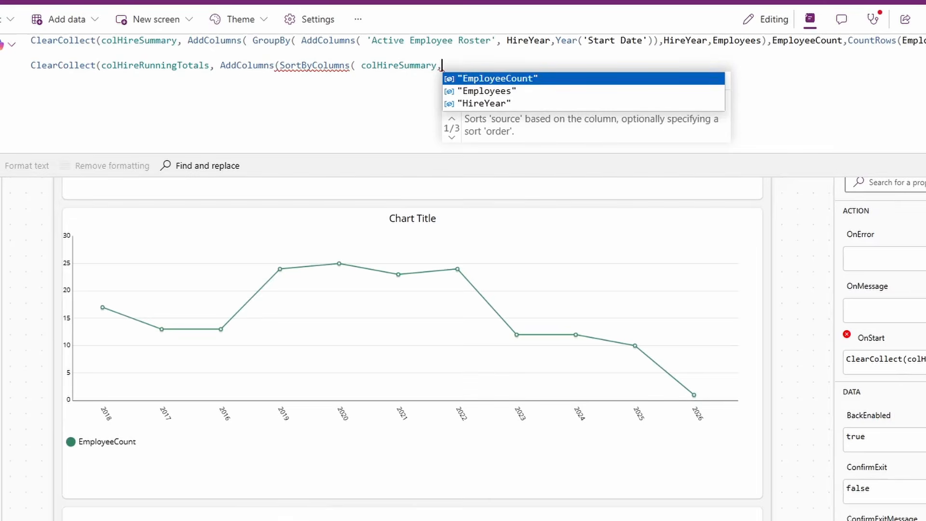
key(Down)
key(Down)
key(Tab)
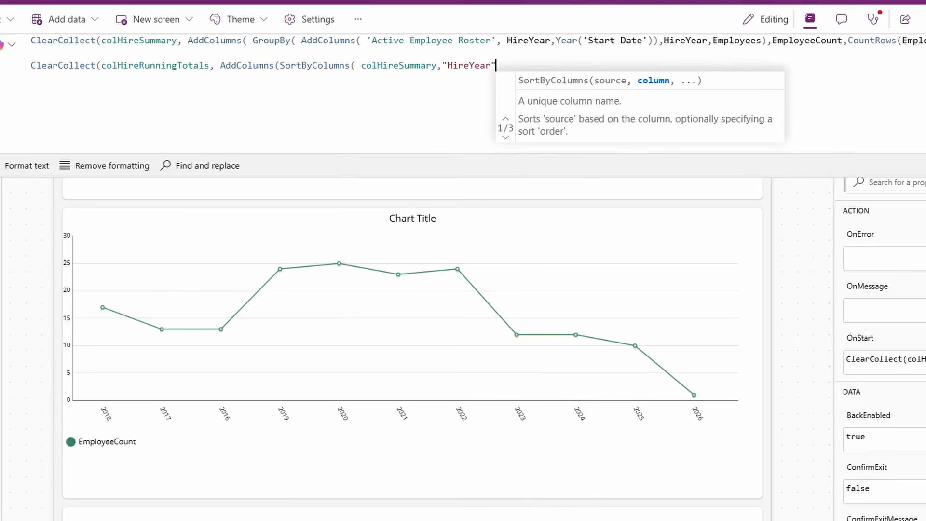
text(,)
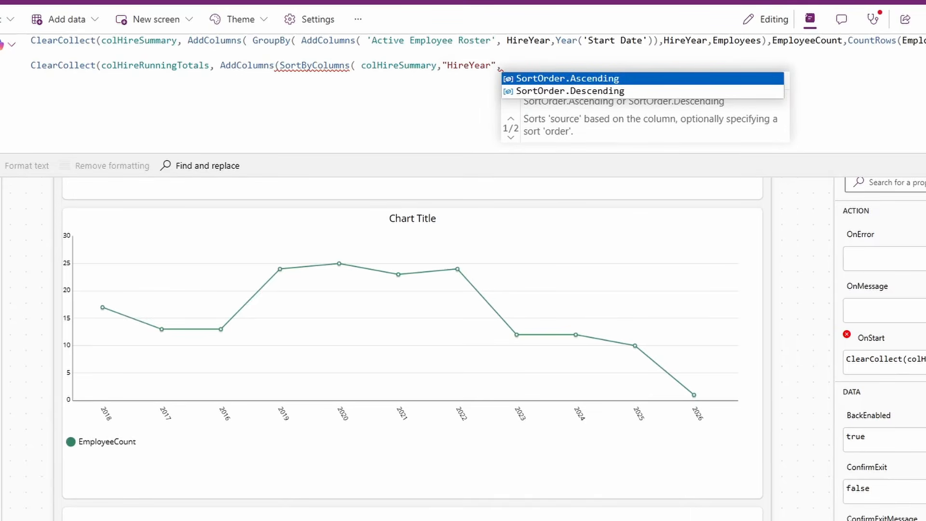
key(Tab)
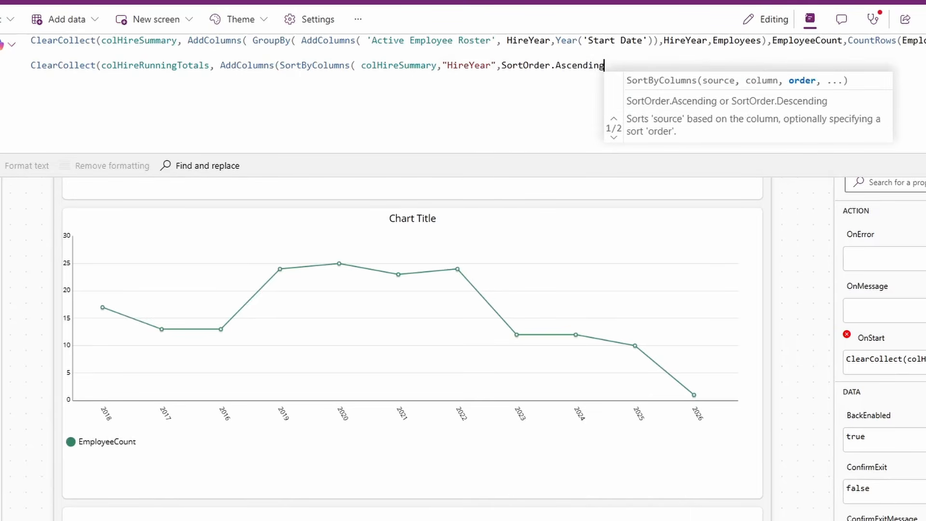
text() As CurrentRow,)
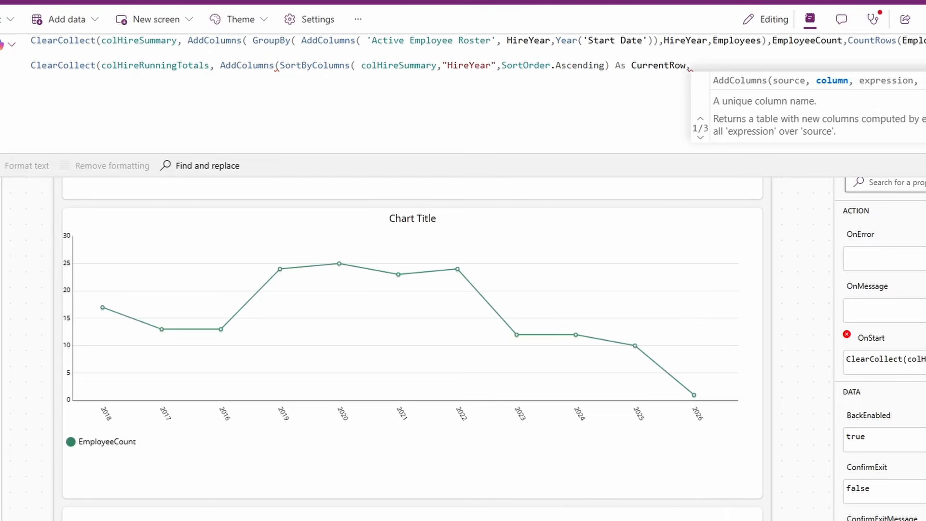
- Add a RunningTotal column to the AddColumns formula, beginning its expression as a Sum over a Filter of colHireSummary
text(RunningTota)
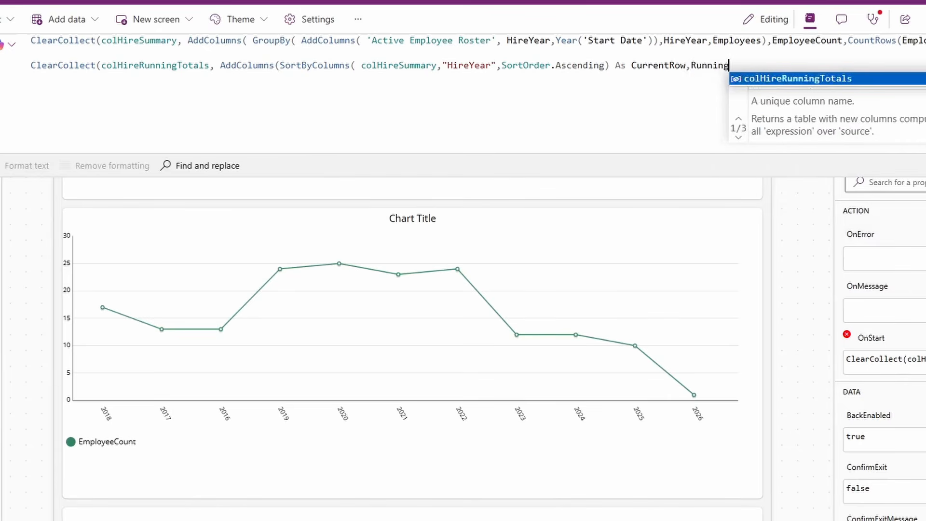
text(l, Sum()
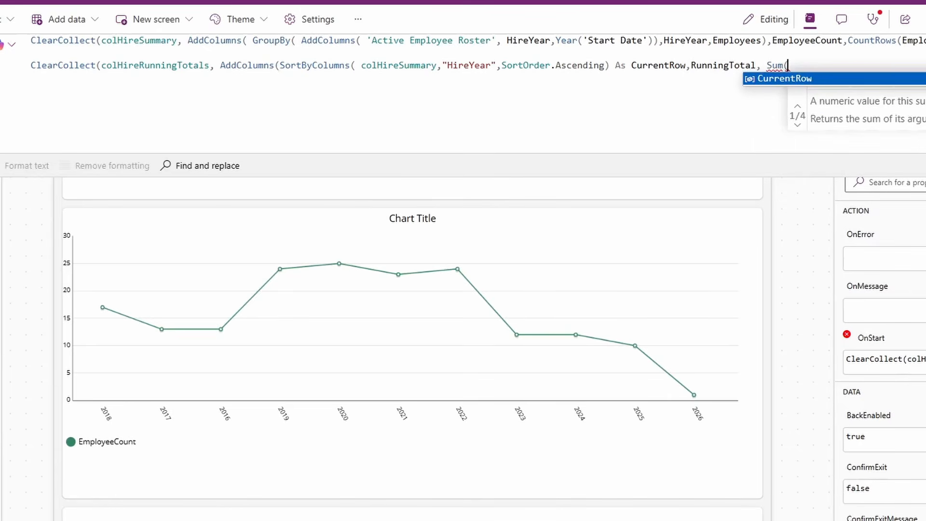
text( Filter()
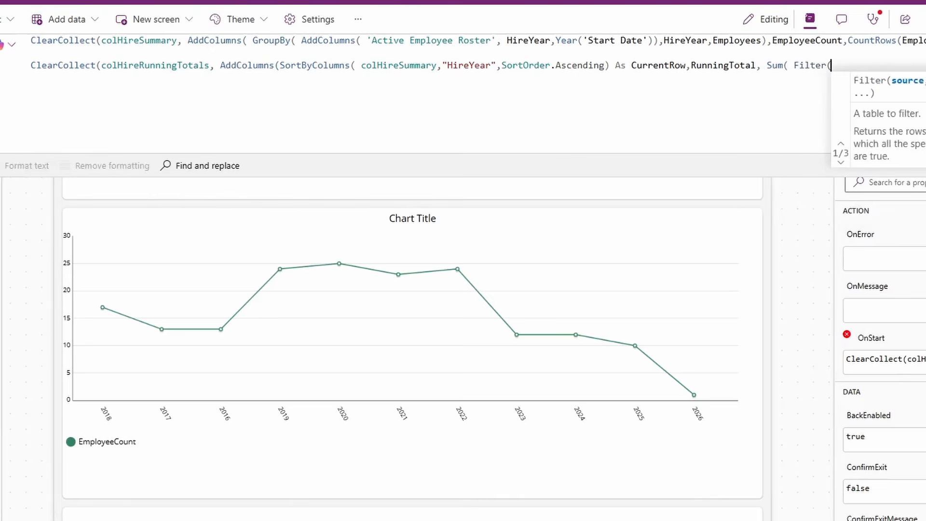
text( colhire)
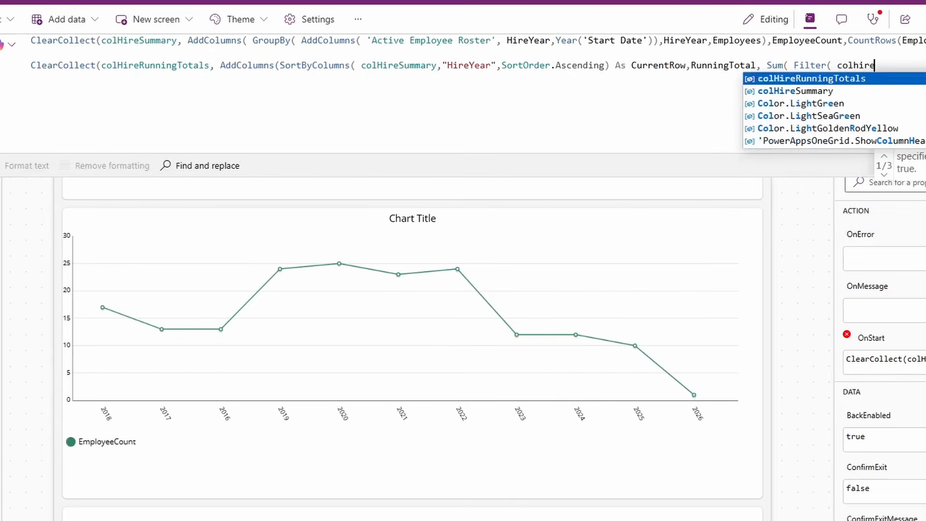
key(Down)
key(Tab)
- Complete the Filter with the condition HireYear <= CurrentRow.HireYear
text(,Hire)
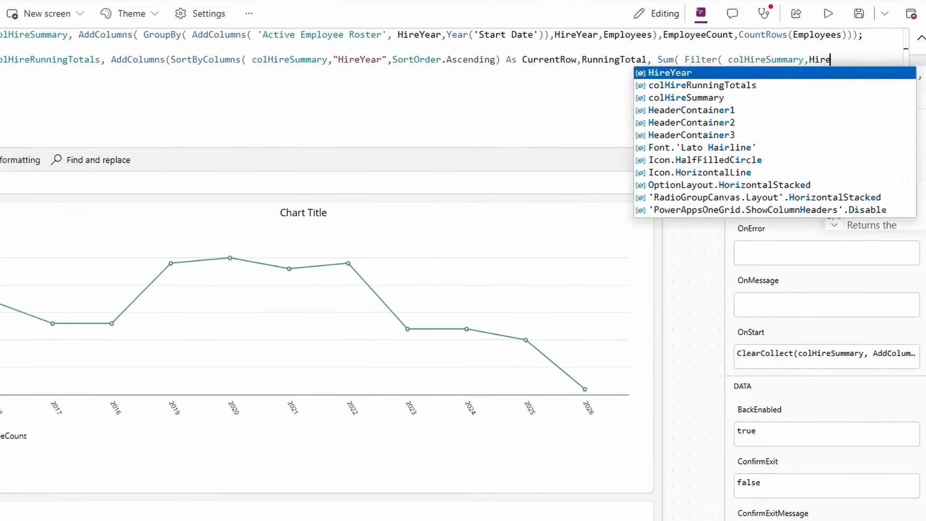
key(Tab)
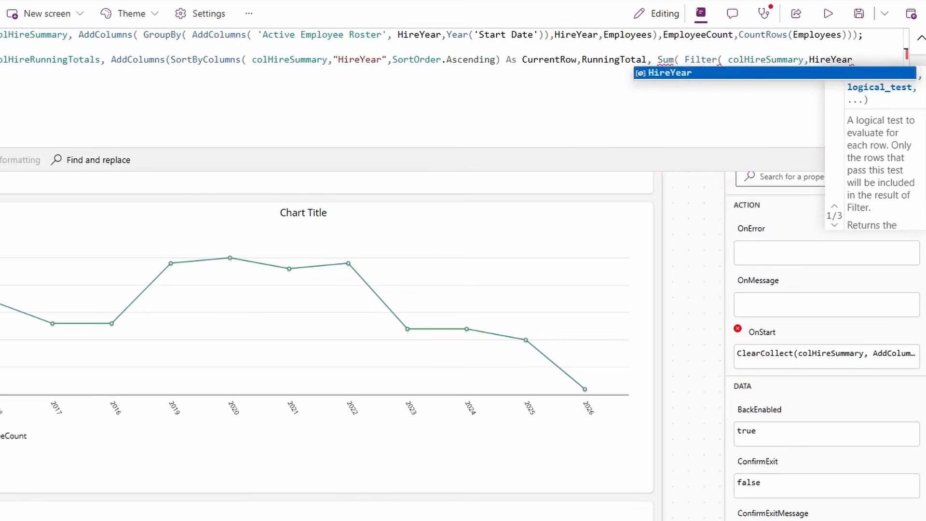
text(<=curre)
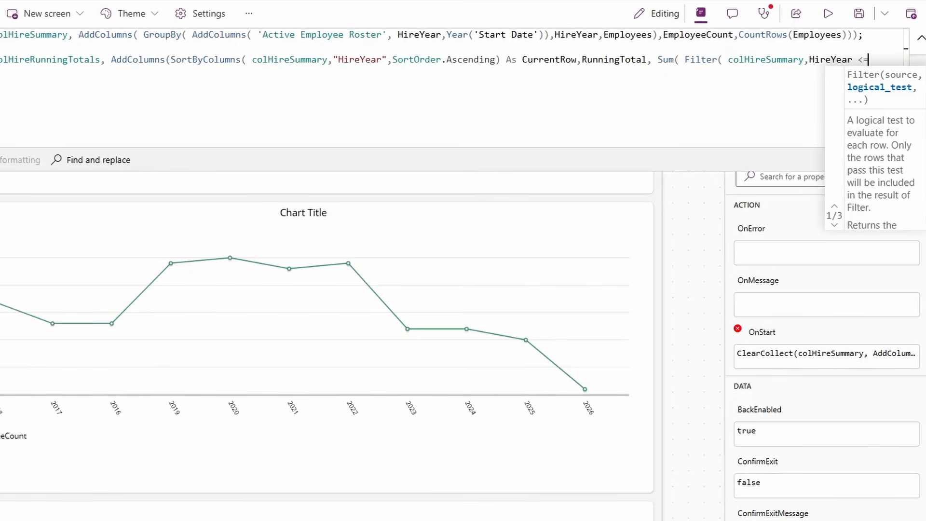
key(Tab)
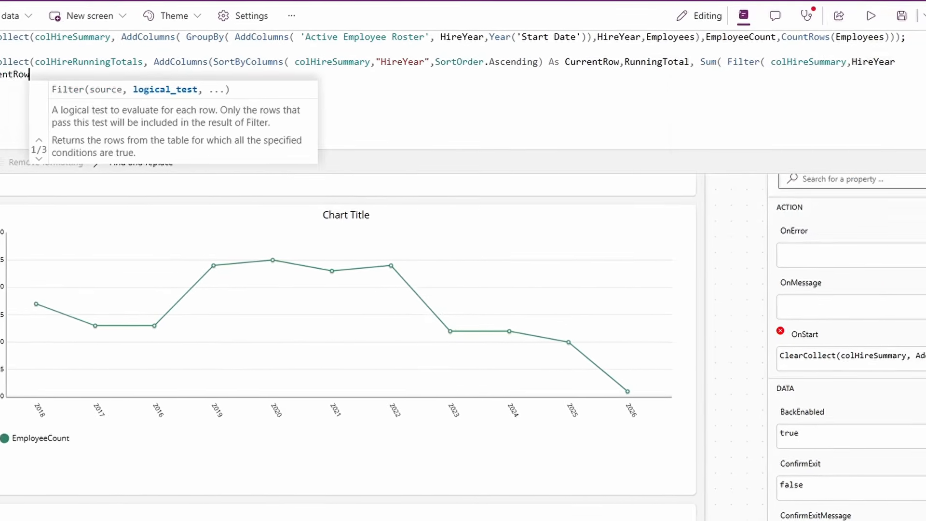
text(.h)
key(Tab)
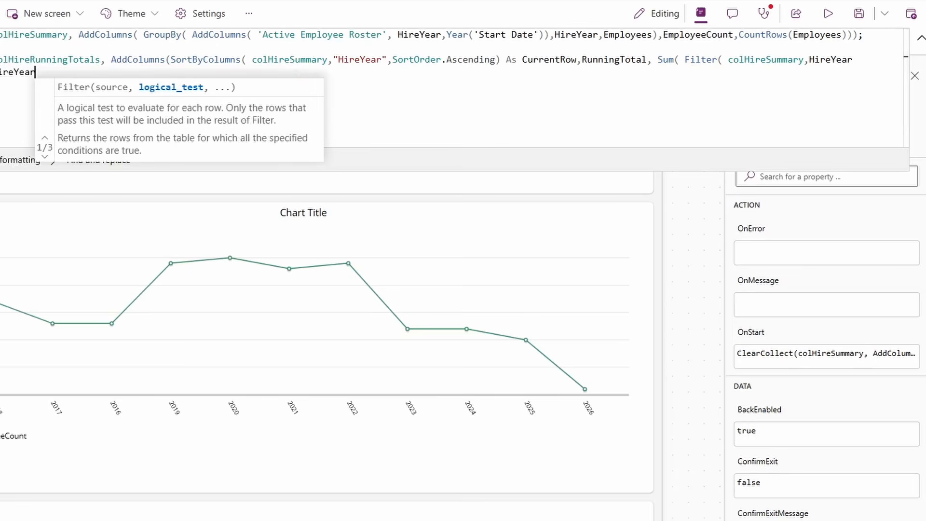
text())
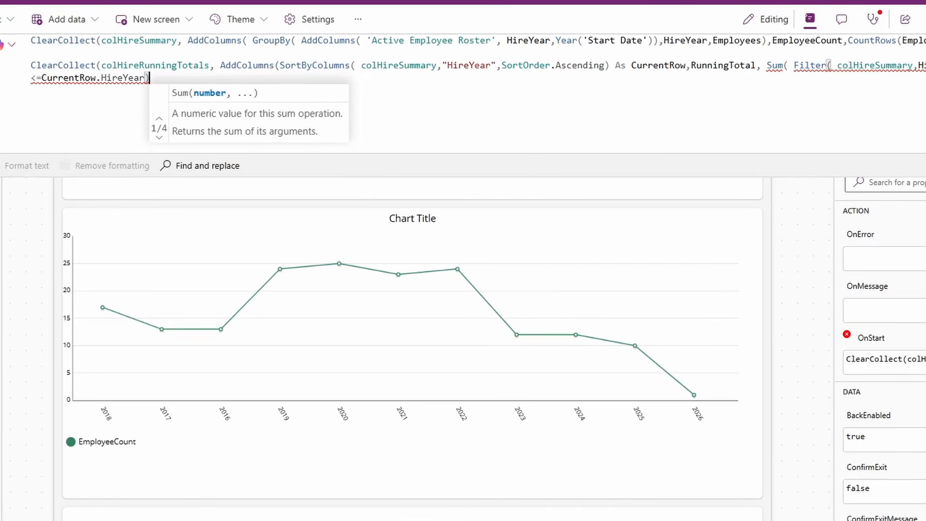
- Make Sum total the EmployeeCount column and close the Sum, AddColumns and ClearCollect functions
text(,Emplo)
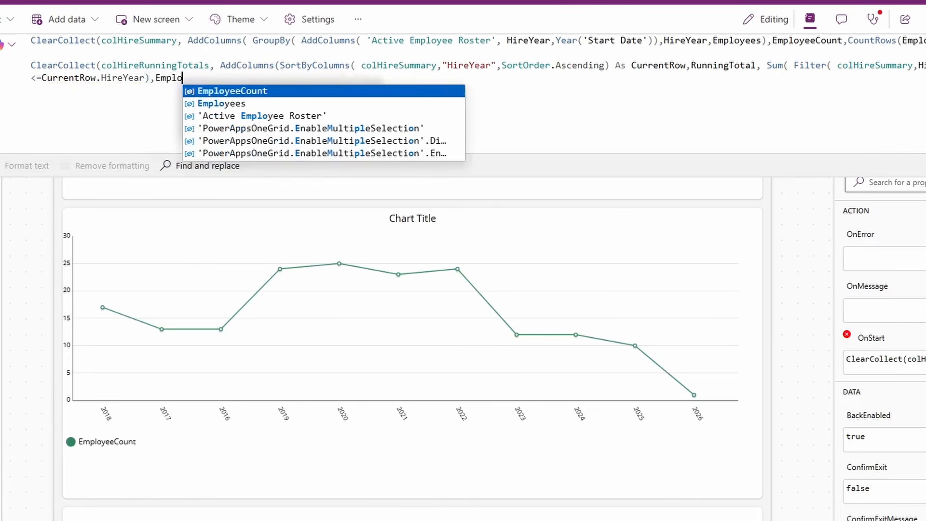
key(Tab)
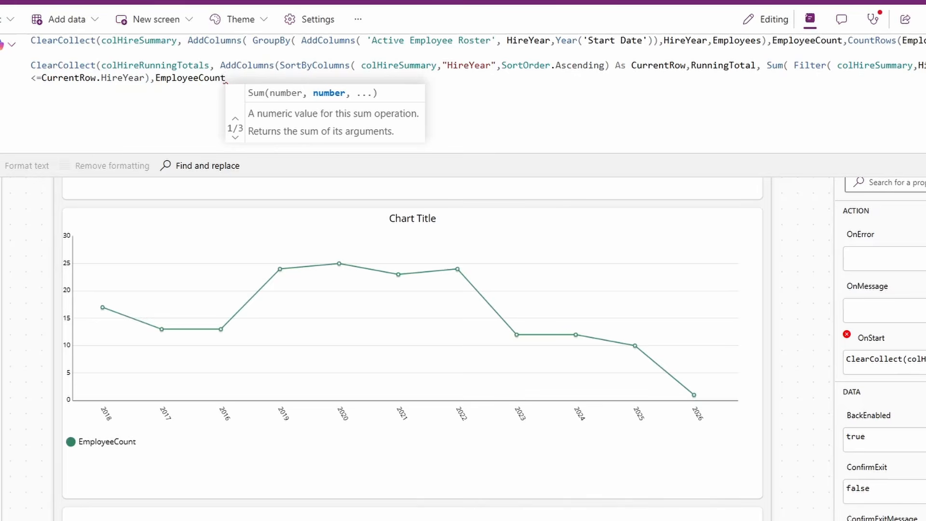
text()))
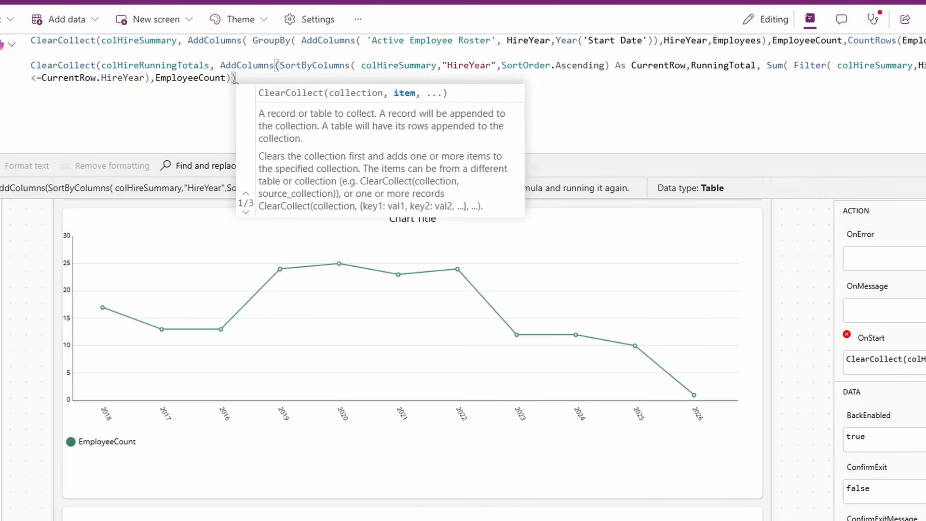
text())
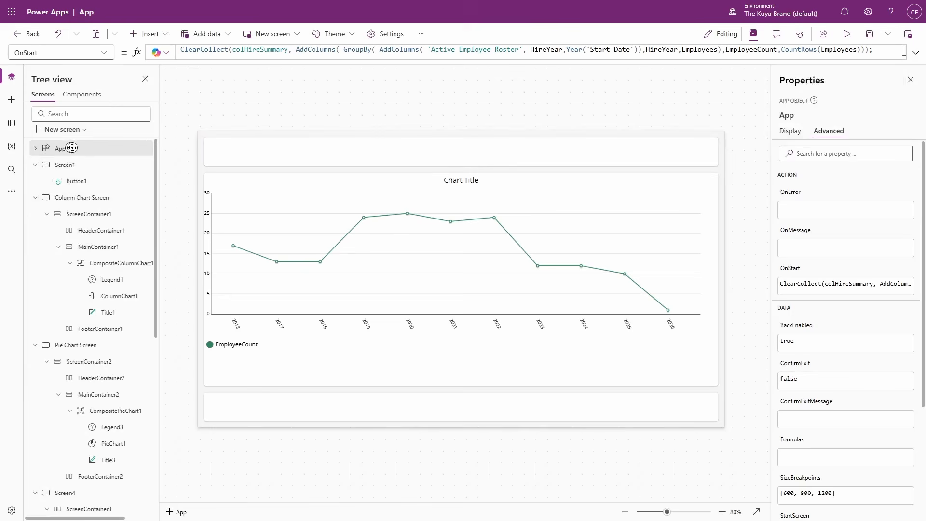
- Run the App object's OnStart and check the data preview of colHireRunningTotals in the expanded formula
scroll(71, 147, right, 2)
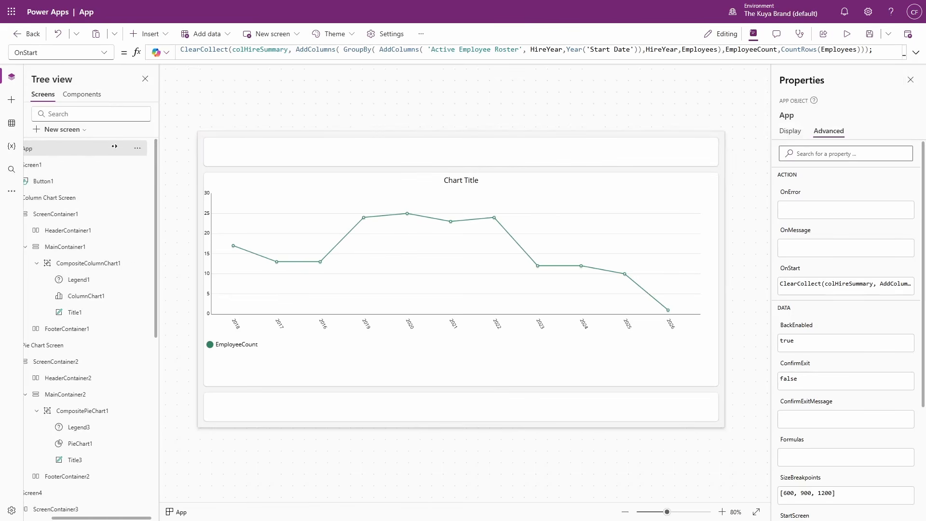
click(138, 149)
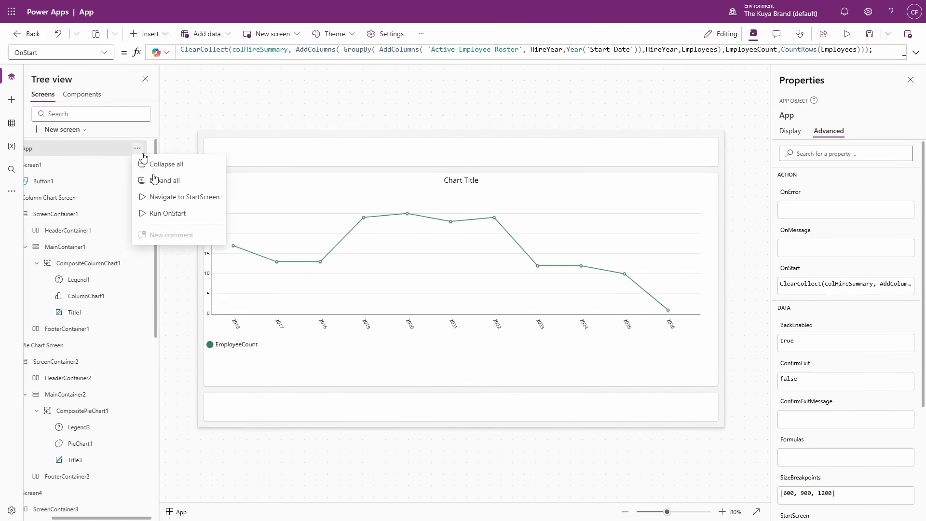
click(172, 221)
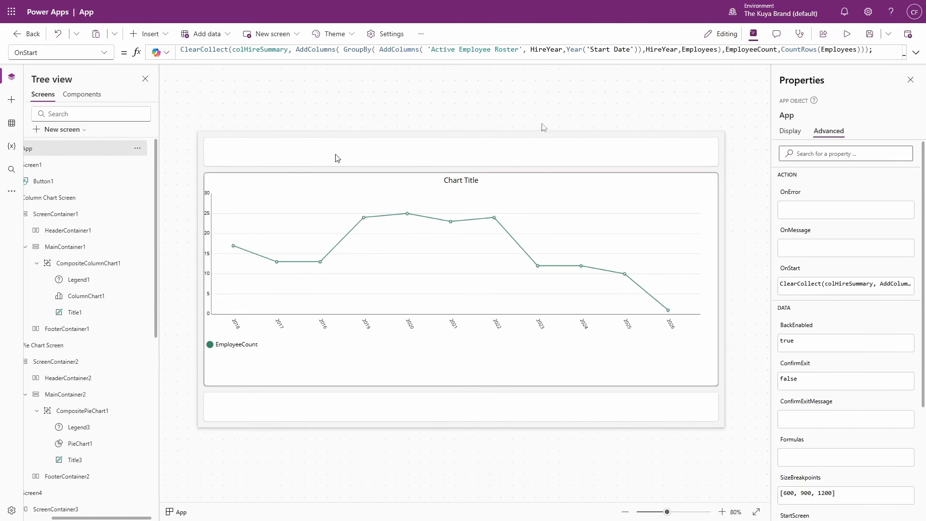
click(916, 54)
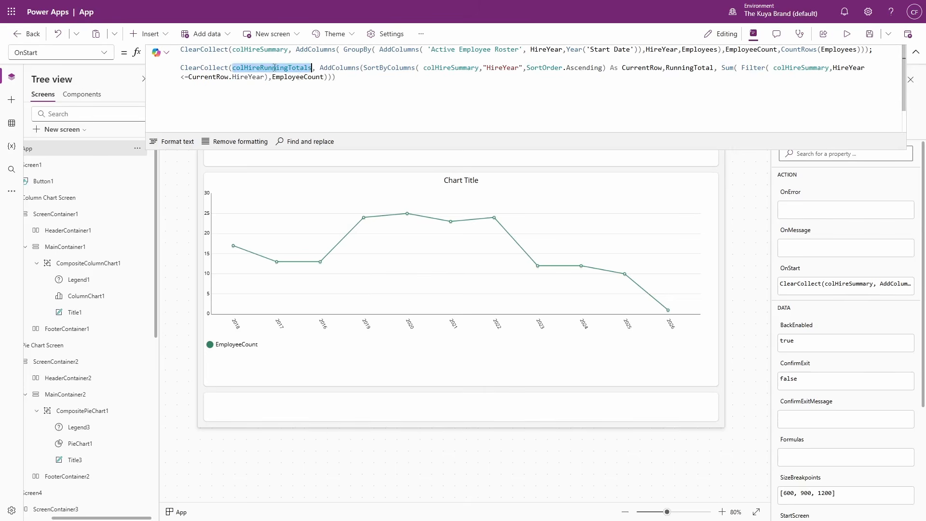
click(191, 159)
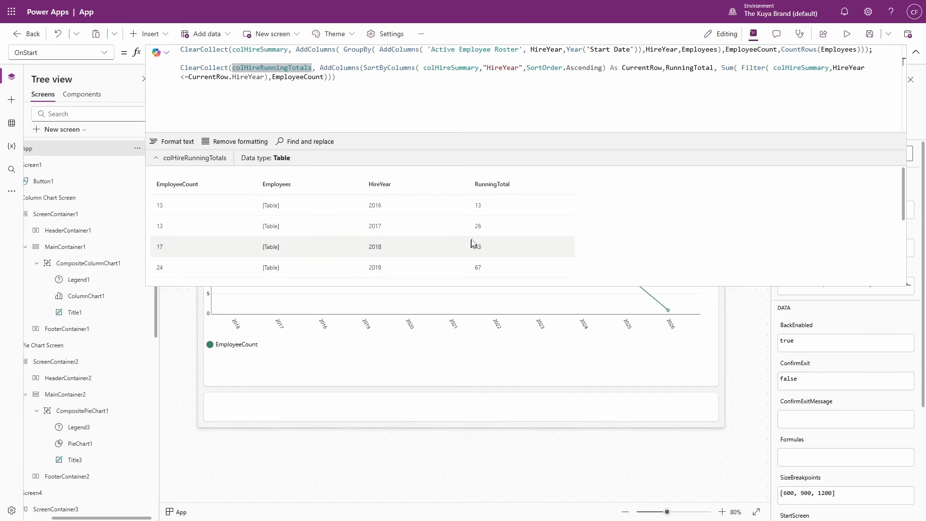
scroll(477, 241, down, 2)
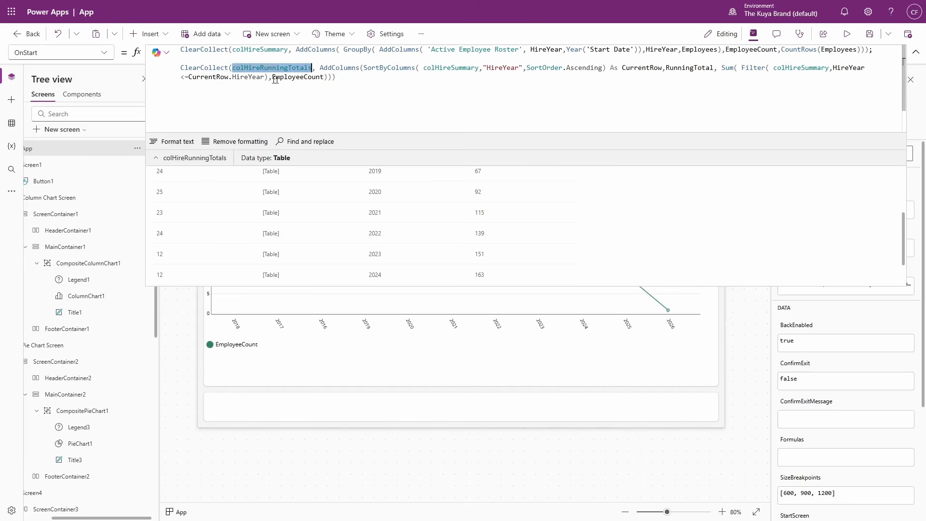
- Set the line chart's Items to colHireRunningTotals and its first series to RunningTotal
click(671, 194)
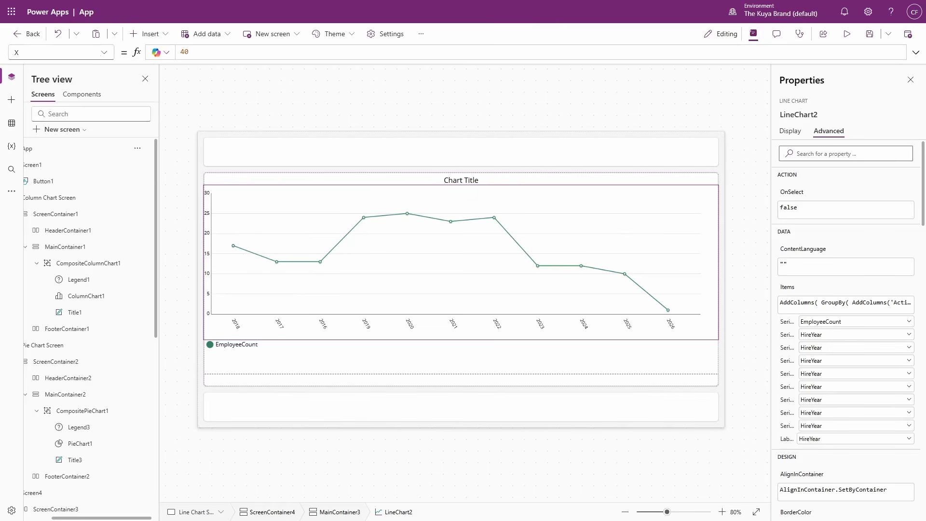
click(60, 52)
click(68, 152)
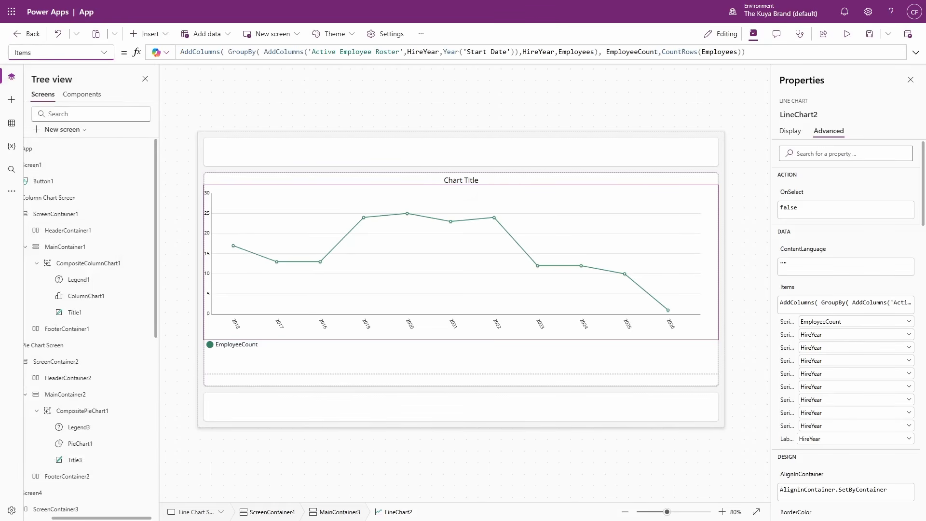
key(ctrl+a)
text(colHireRunningTotals)
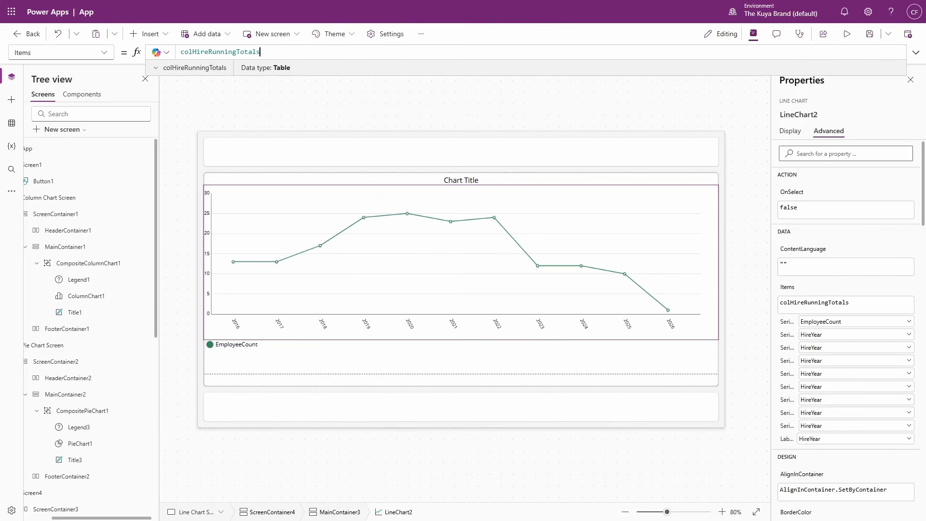
click(849, 322)
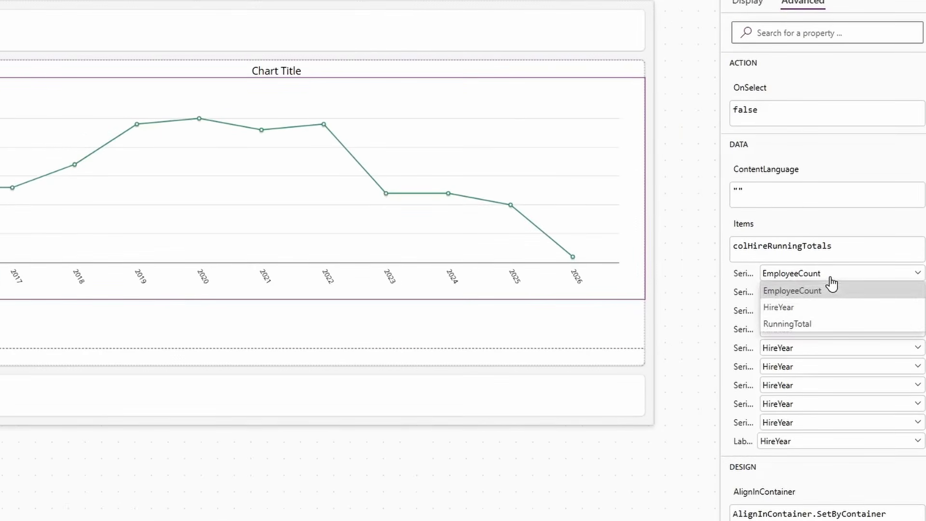
click(789, 328)
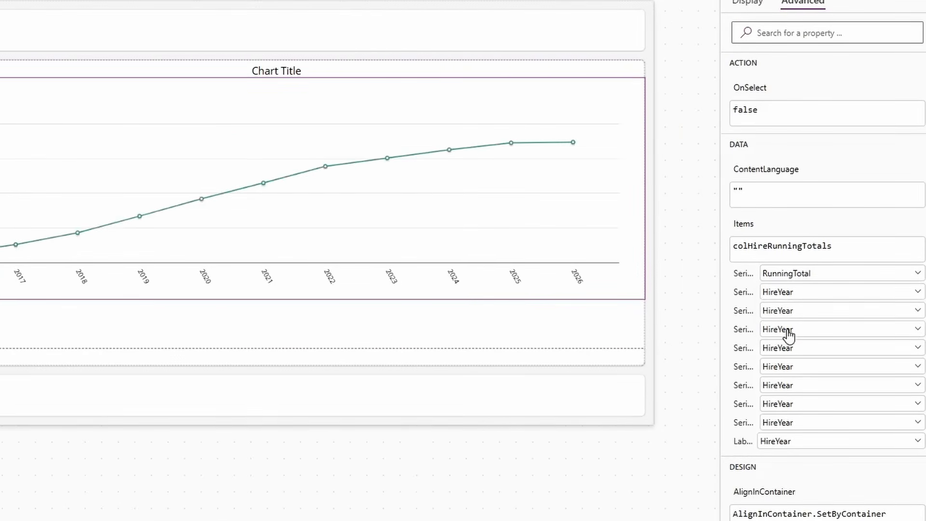